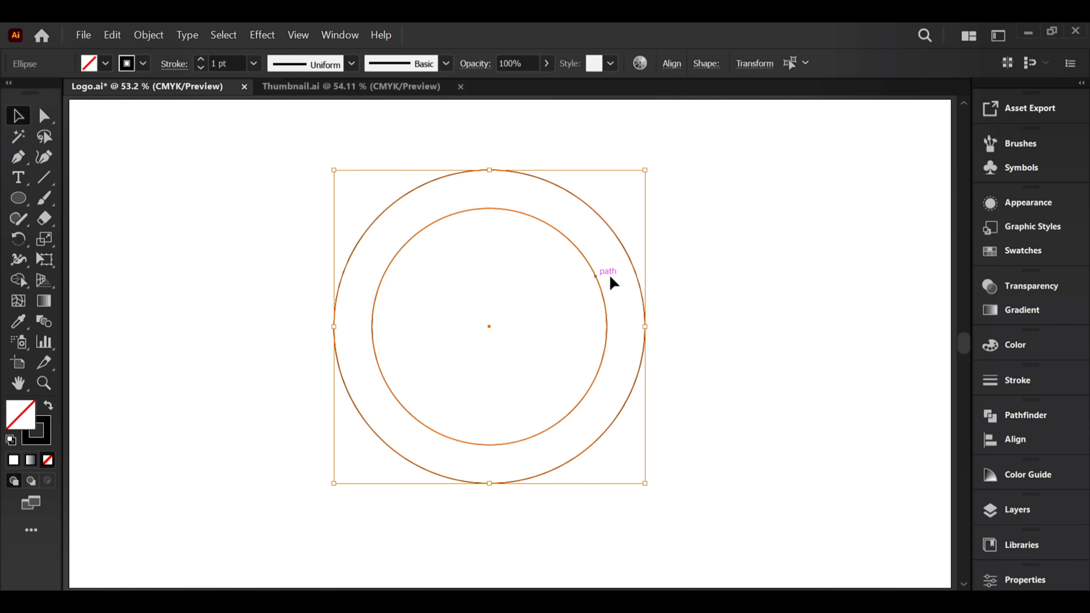
Move and enlarge the pair of concentric circles, and paste a copy of the pair directly in front.
{"action": "left_click_drag", "start_coordinate": [611, 280], "coordinate": [638, 283]}
{"action": "left_click_drag", "start_coordinate": [671, 483], "coordinate": [695, 506]}
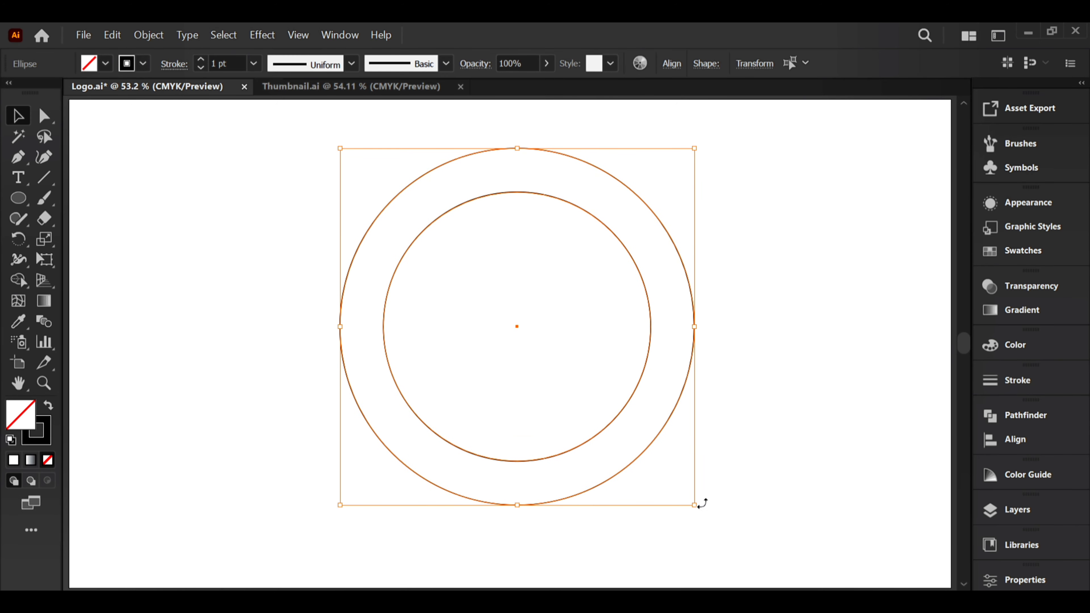
{"action": "left_click", "coordinate": [119, 40]}
{"action": "left_click", "coordinate": [137, 109]}
{"action": "left_click", "coordinate": [110, 34]}
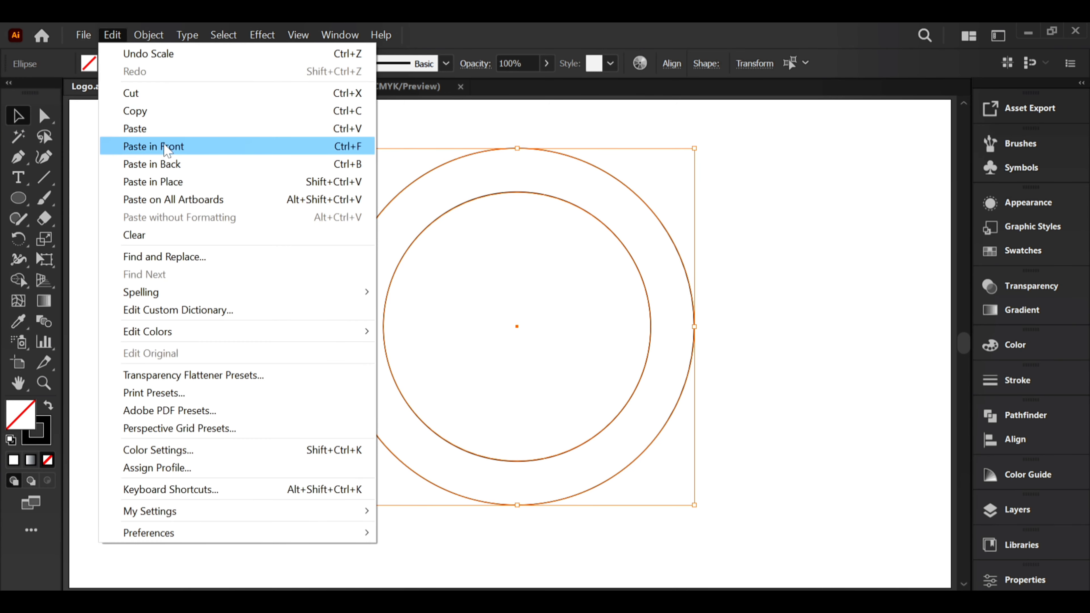
{"action": "left_click", "coordinate": [167, 148]}
Scale the copied circle pair down and move it to the left so it overlaps the large pair.
{"action": "left_click_drag", "start_coordinate": [694, 148], "coordinate": [681, 181]}
{"action": "left_click_drag", "start_coordinate": [659, 283], "coordinate": [490, 281]}
{"action": "left_click_drag", "start_coordinate": [499, 179], "coordinate": [496, 183]}
Duplicate the smaller circle pair in front and move the copy horizontally to overlap the large pair's right side.
{"action": "left_click", "coordinate": [112, 35]}
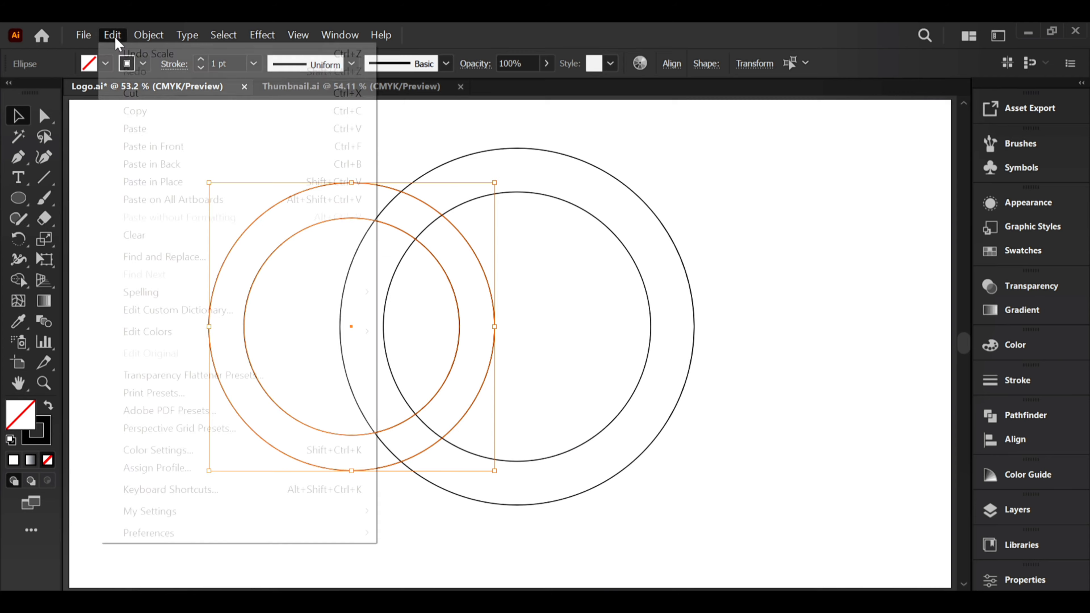
{"action": "left_click", "coordinate": [139, 108]}
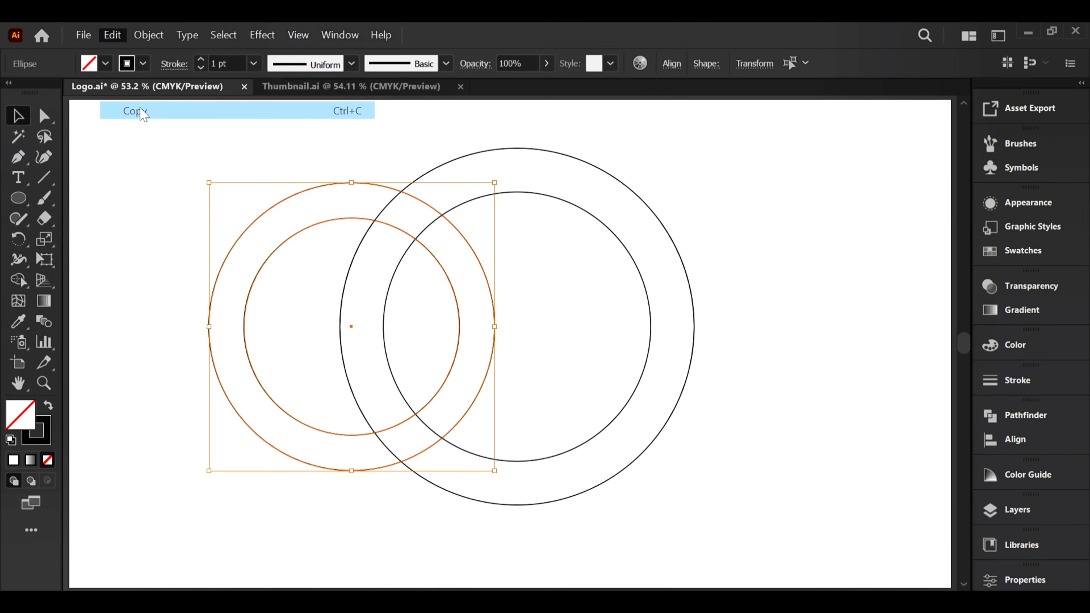
{"action": "left_click", "coordinate": [111, 36]}
{"action": "left_click", "coordinate": [171, 147]}
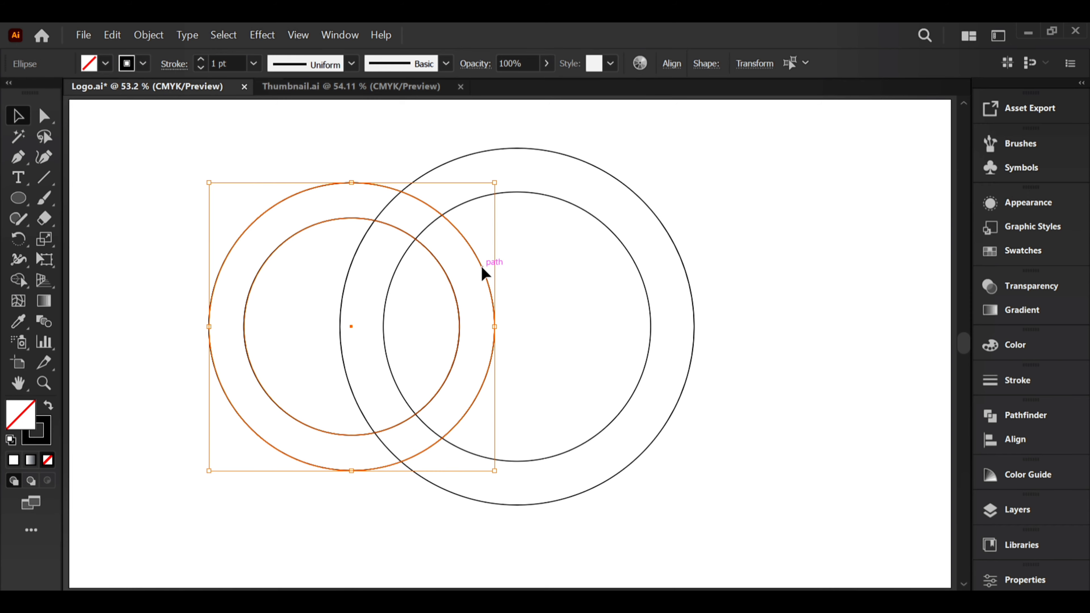
{"action": "left_click_drag", "start_coordinate": [481, 267], "coordinate": [799, 302]}
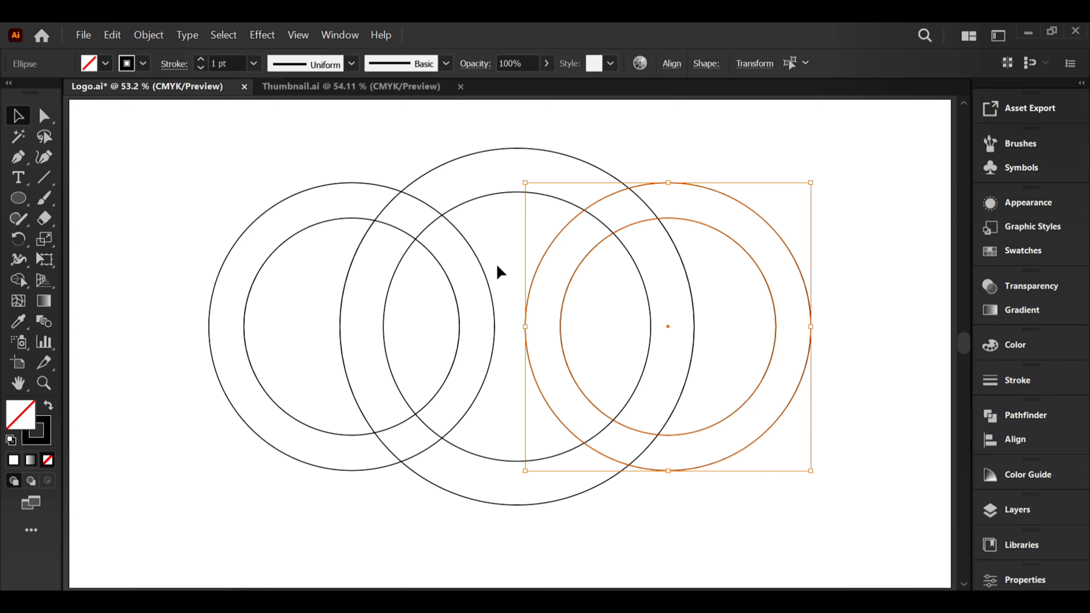
Group the two smaller circle pairs on either side of the large circles.
{"action": "left_click", "coordinate": [280, 268], "text": "shift"}
{"action": "right_click", "coordinate": [308, 263]}
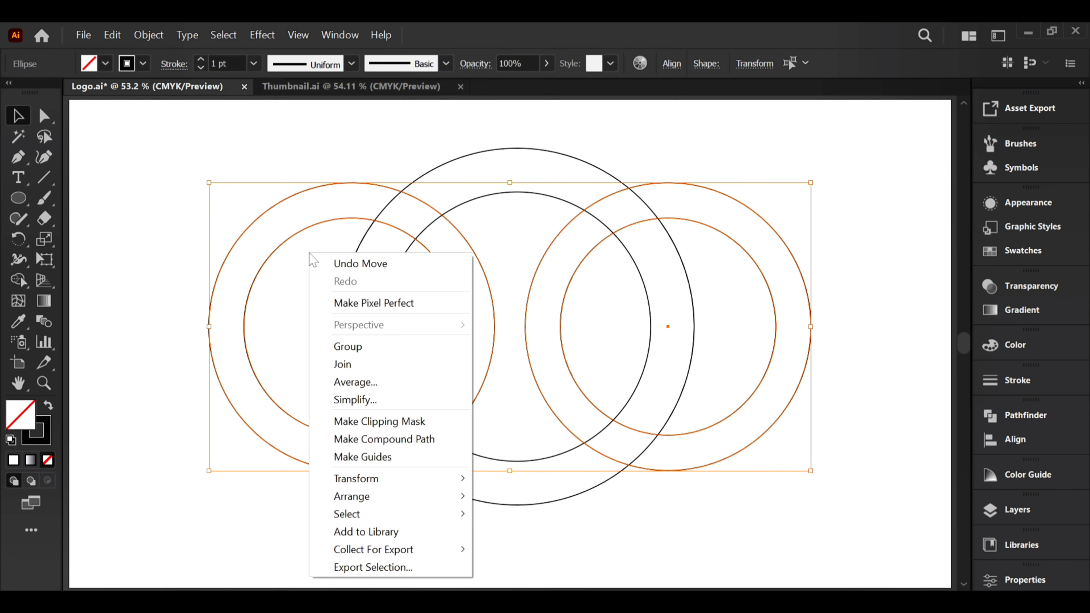
{"action": "left_click", "coordinate": [379, 348]}
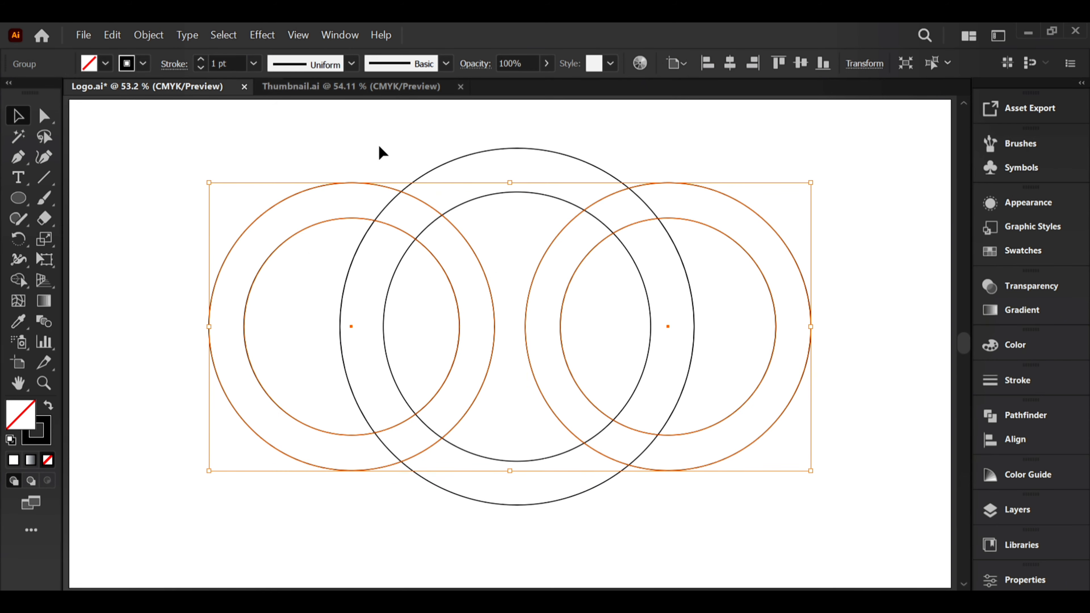
Centre the grouped side circles horizontally on the large pair, using its inner circle as the key object.
{"action": "left_click_drag", "start_coordinate": [372, 147], "coordinate": [628, 356]}
{"action": "left_click", "coordinate": [580, 209]}
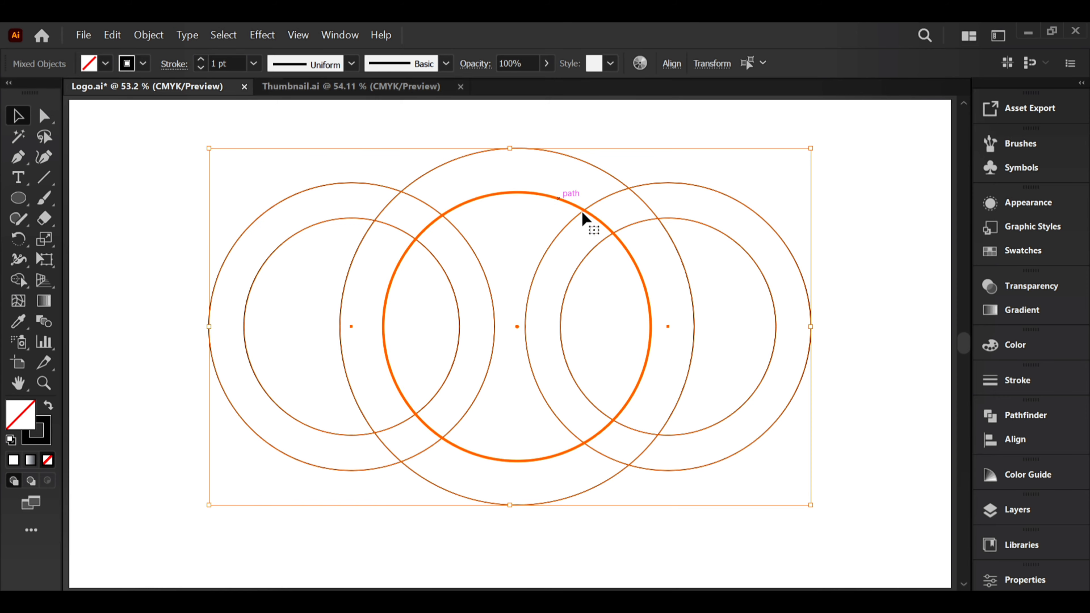
{"action": "left_click", "coordinate": [1015, 439]}
{"action": "left_click", "coordinate": [813, 446]}
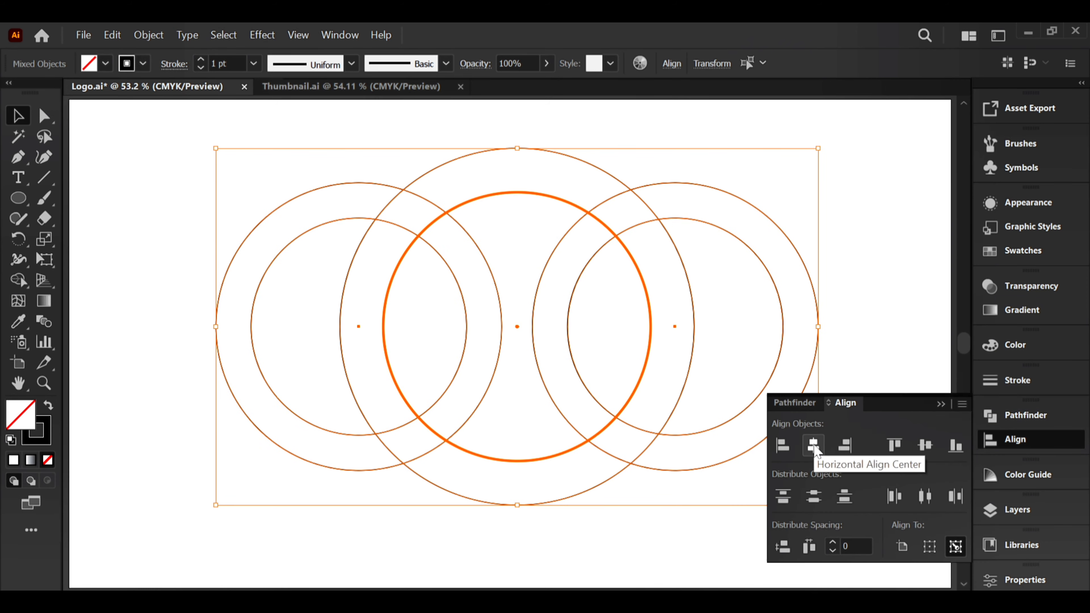
{"action": "left_click", "coordinate": [942, 404]}
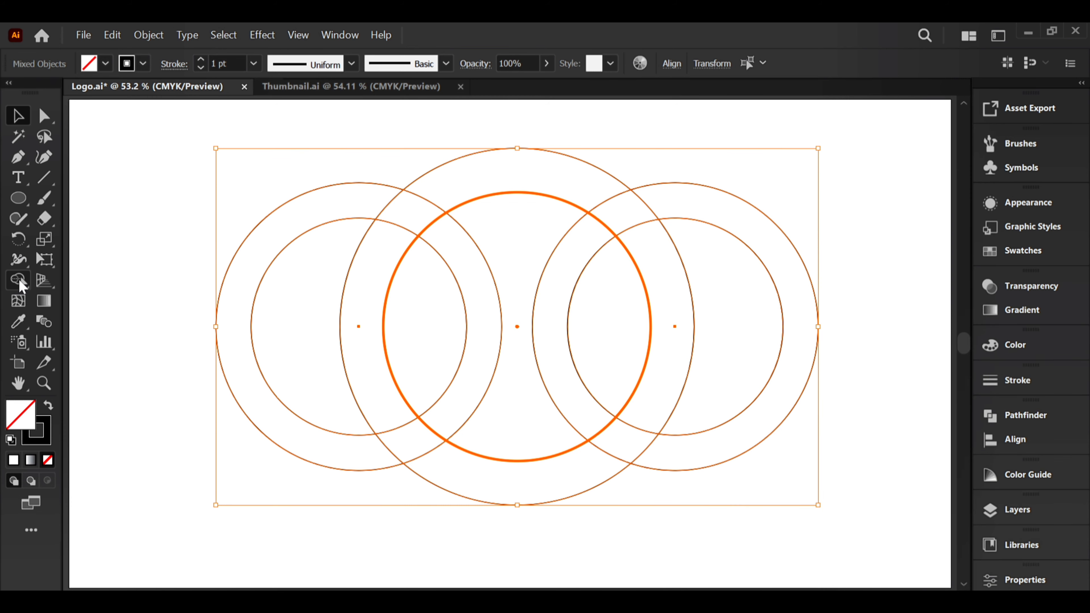
With Shape Builder, remove the side-circle areas outside the large circle and merge the regions of the right-hand lens.
{"action": "left_click", "coordinate": [20, 282]}
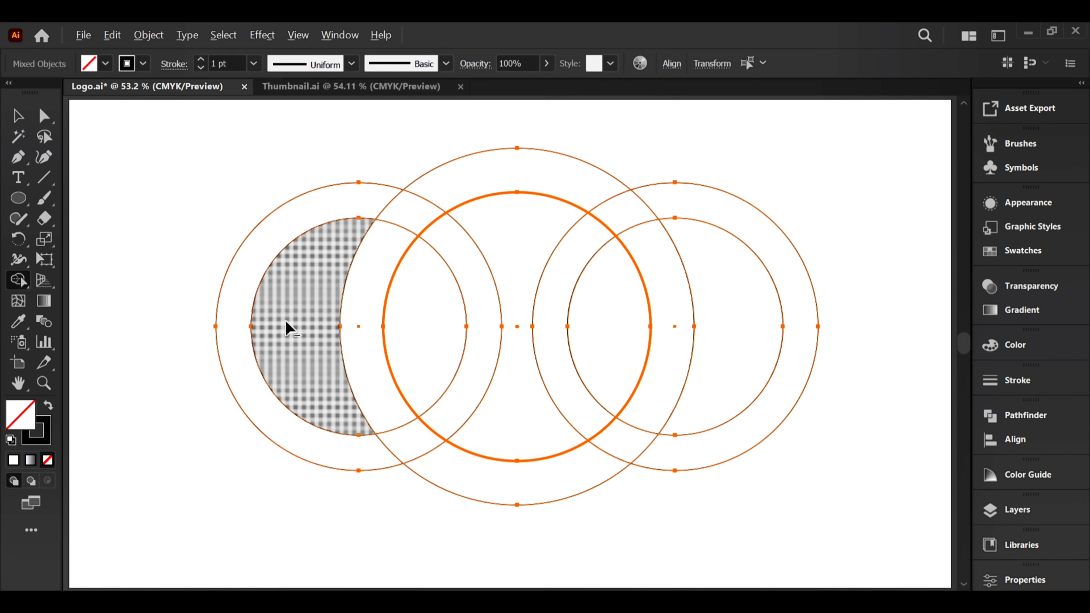
{"action": "left_click_drag", "start_coordinate": [287, 322], "coordinate": [181, 287]}
{"action": "left_click_drag", "start_coordinate": [740, 313], "coordinate": [870, 313]}
{"action": "left_click", "coordinate": [635, 331], "text": "alt"}
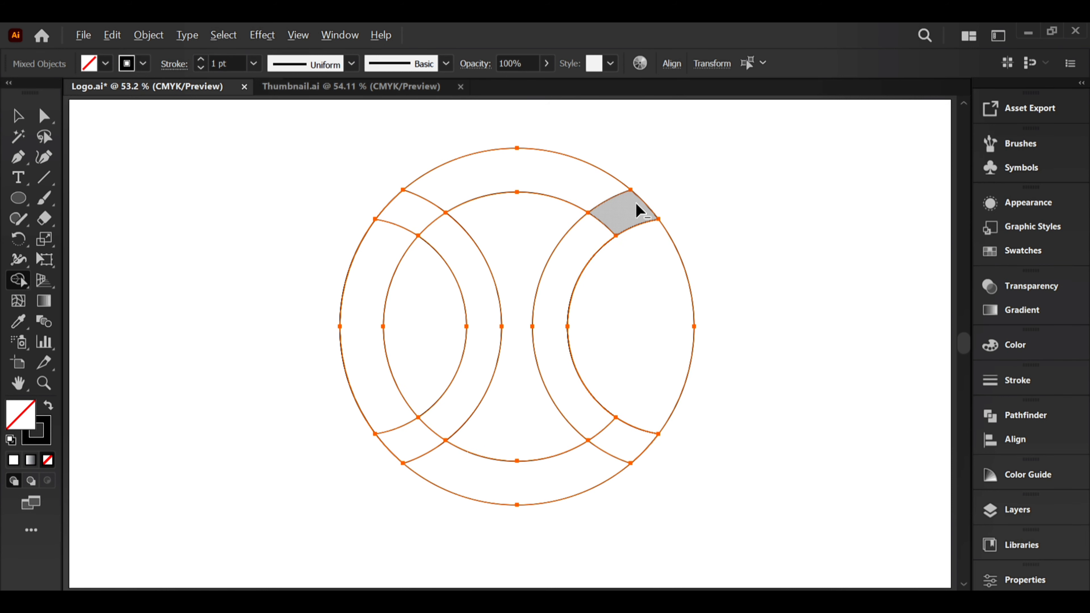
Remove the curved bands between the side lenses and the central shape on both sides.
{"action": "left_click_drag", "start_coordinate": [638, 198], "coordinate": [617, 393]}
{"action": "left_click", "coordinate": [622, 440], "text": "alt"}
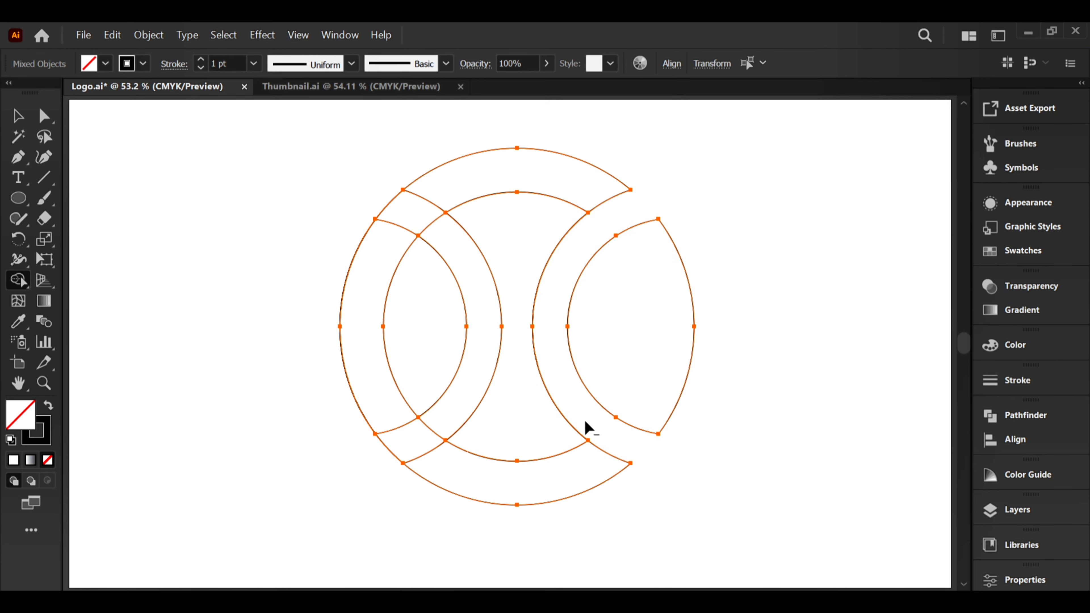
{"action": "left_click_drag", "start_coordinate": [344, 179], "coordinate": [452, 238]}
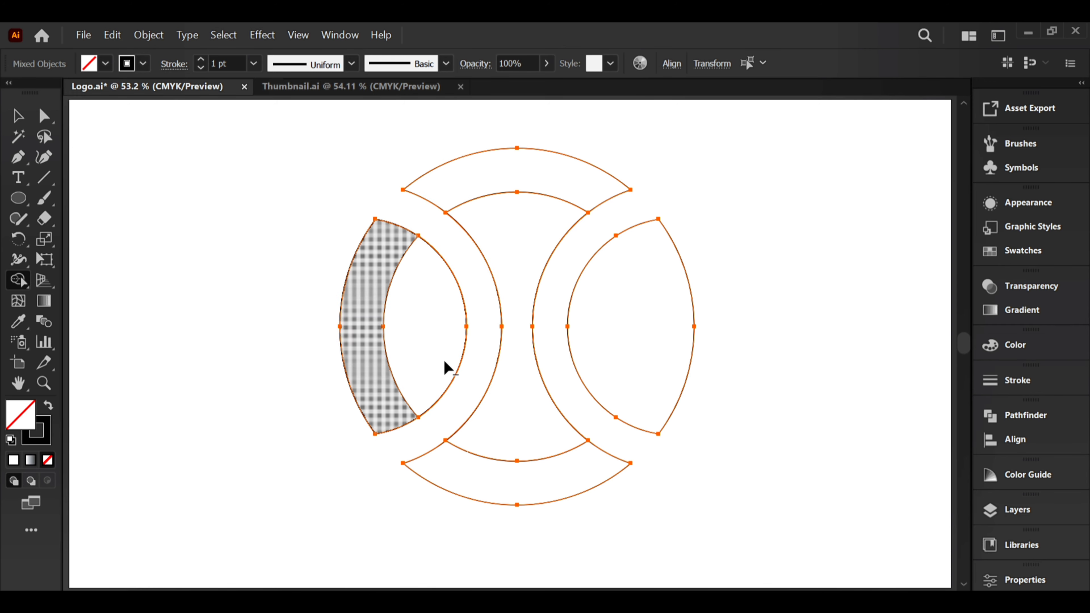
Merge the left lens into one shape and join the upper and lower segments to the central piece.
{"action": "left_click_drag", "start_coordinate": [414, 340], "coordinate": [378, 346]}
{"action": "left_click_drag", "start_coordinate": [525, 231], "coordinate": [515, 183]}
{"action": "left_click_drag", "start_coordinate": [531, 481], "coordinate": [524, 442]}
{"action": "key", "text": "v"}
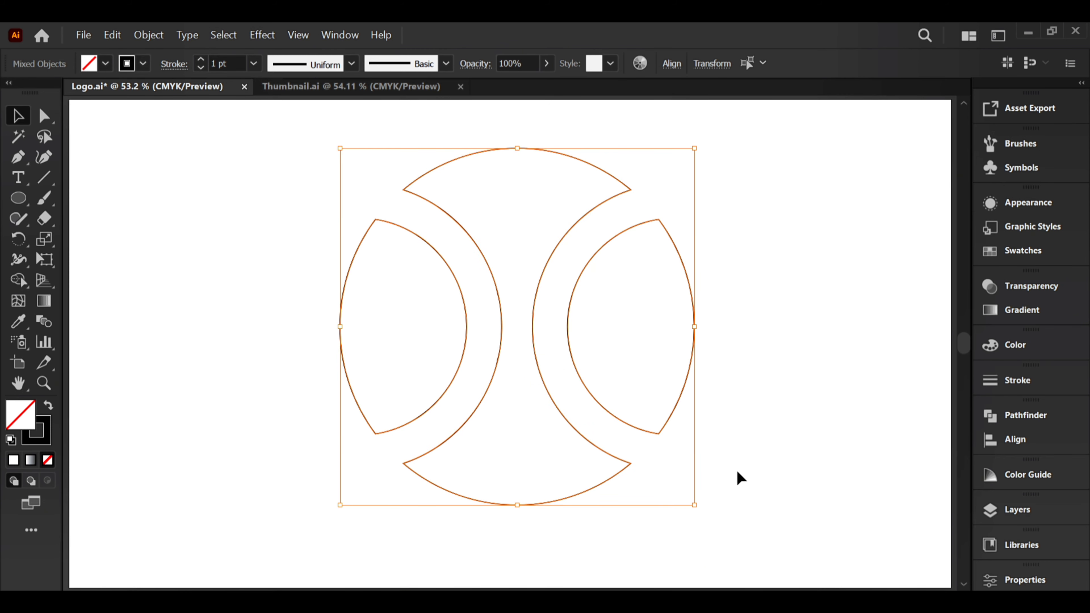
{"action": "left_click", "coordinate": [736, 470]}
Draw a circle from the centre of the emblem, reaching close to the tips of the central shape.
{"action": "left_click", "coordinate": [18, 197]}
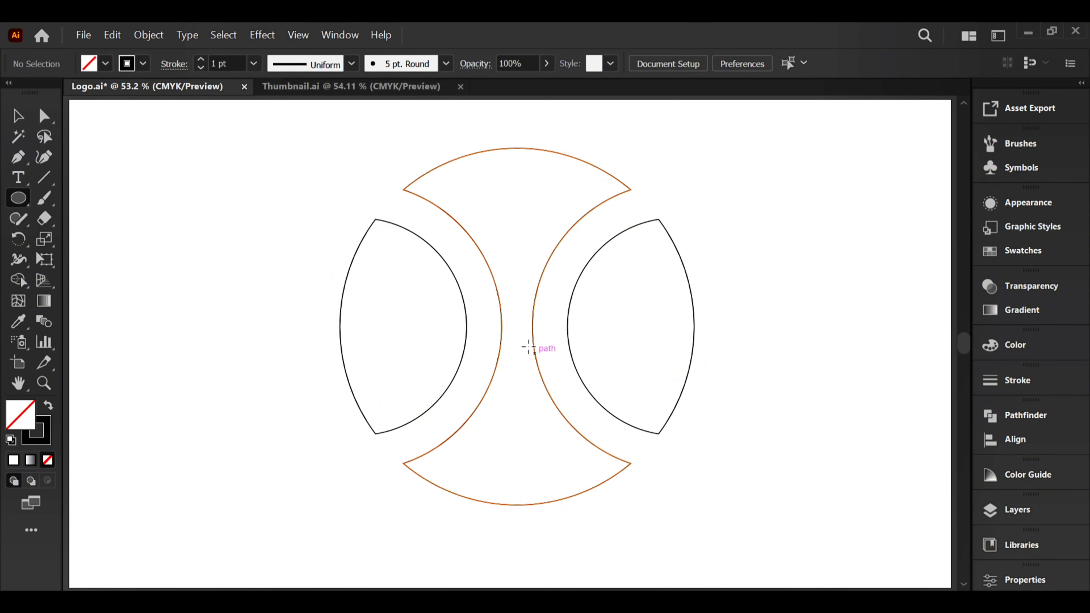
{"action": "left_click_drag", "start_coordinate": [505, 318], "coordinate": [379, 191]}
{"action": "key", "text": "v"}
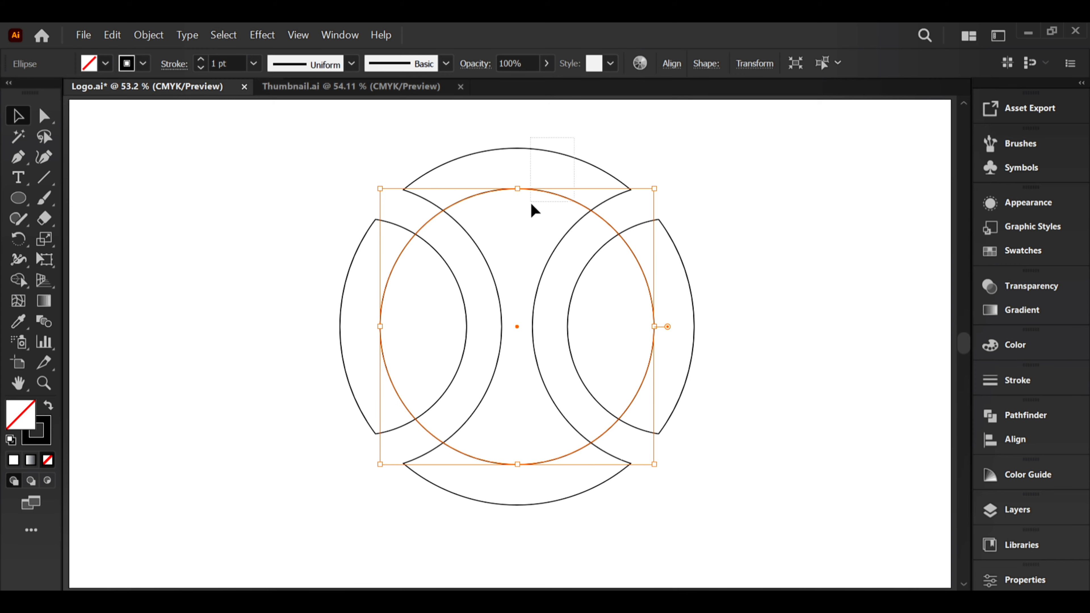
Align the new circle's horizontal centre to the hourglass-shaped central piece as the key object.
{"action": "left_click", "coordinate": [588, 164], "text": "shift"}
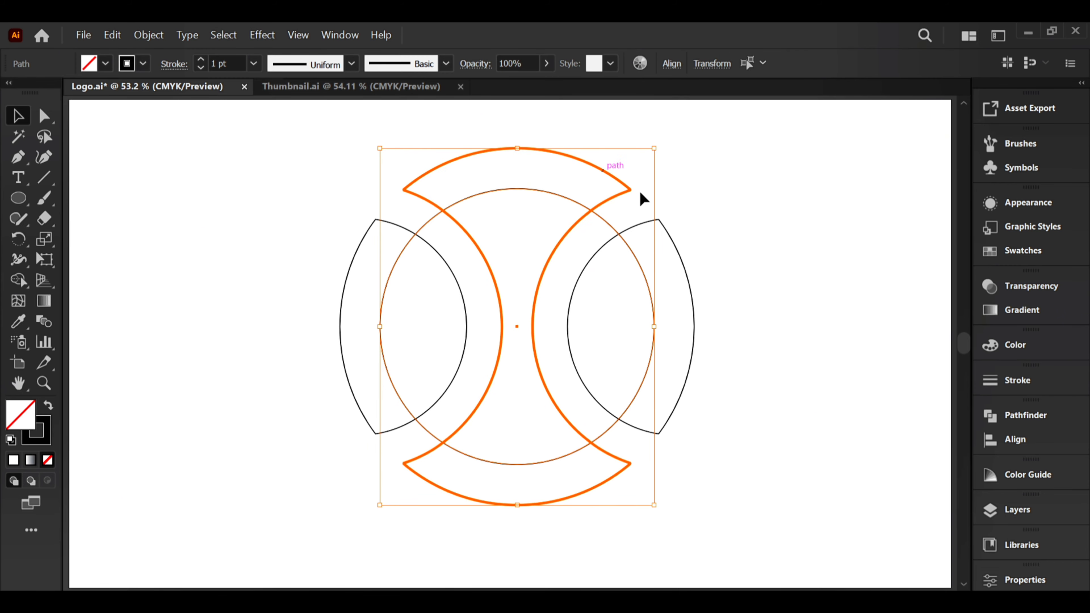
{"action": "left_click", "coordinate": [1013, 438]}
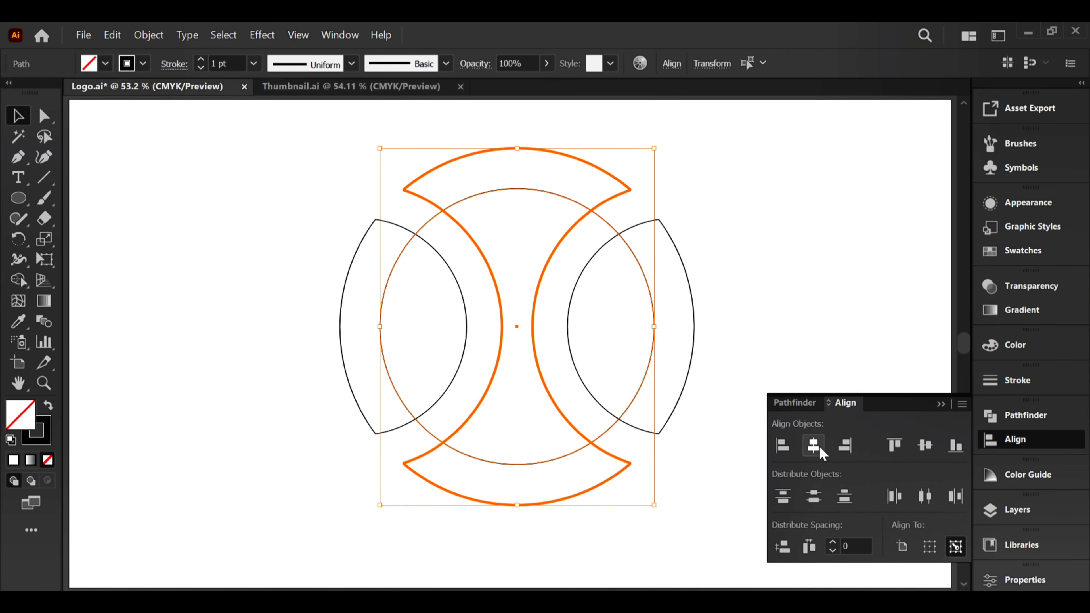
{"action": "left_click", "coordinate": [941, 404]}
{"action": "left_click", "coordinate": [769, 241]}
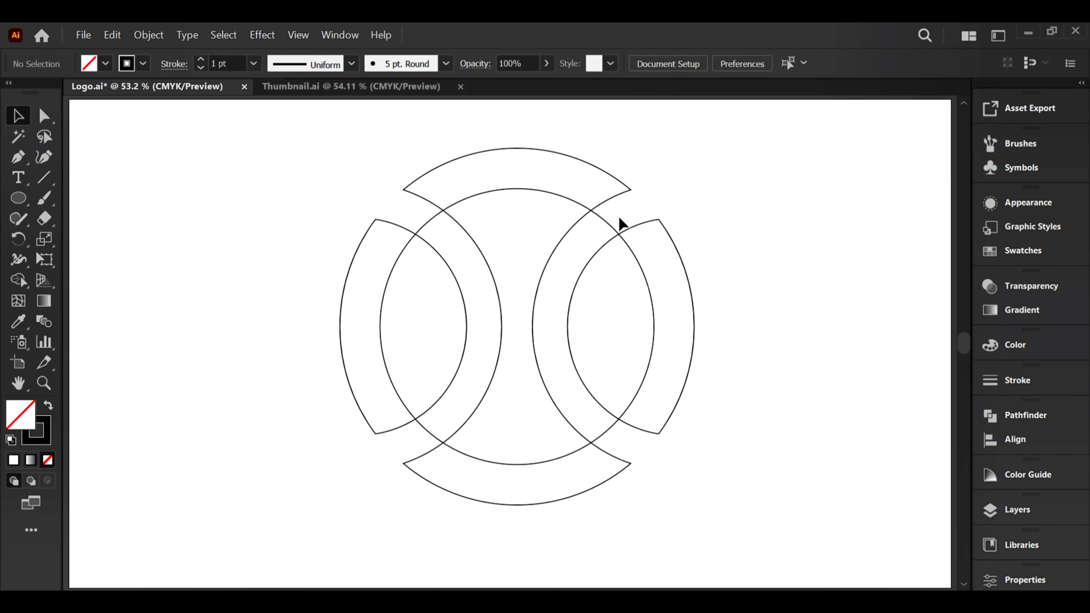
Fill the central circle with the White, Black gradient and set its type to radial.
{"action": "left_click", "coordinate": [601, 226]}
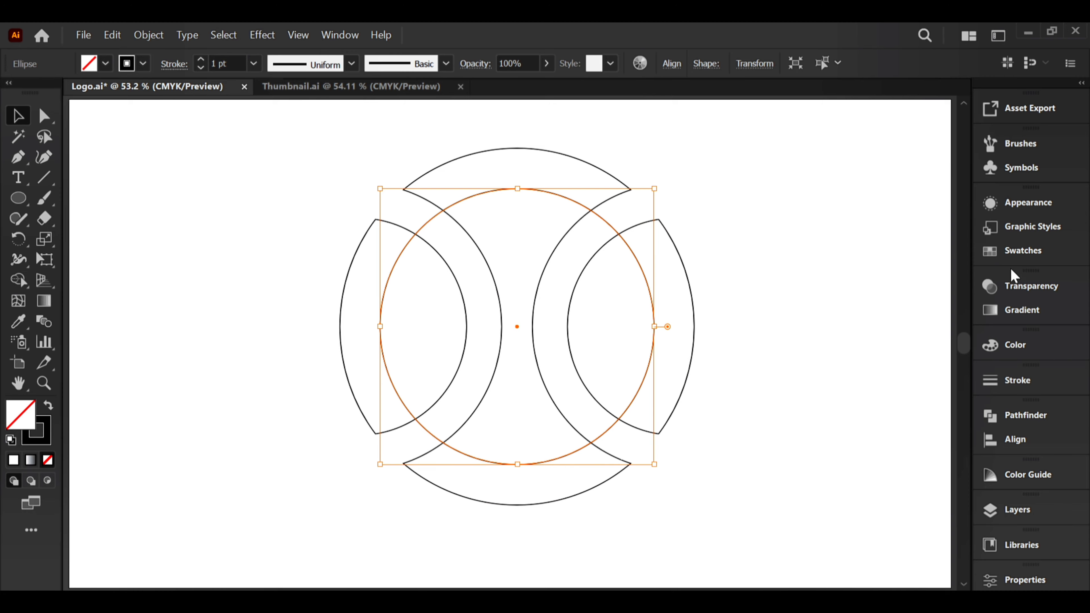
{"action": "left_click", "coordinate": [1012, 311]}
{"action": "left_click", "coordinate": [811, 300]}
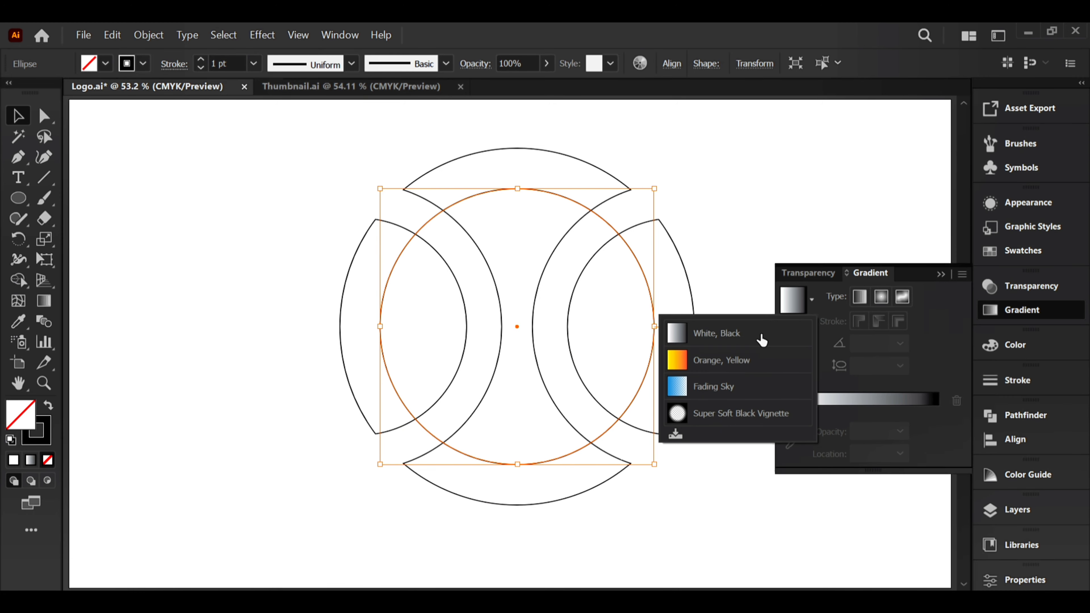
{"action": "left_click", "coordinate": [757, 334]}
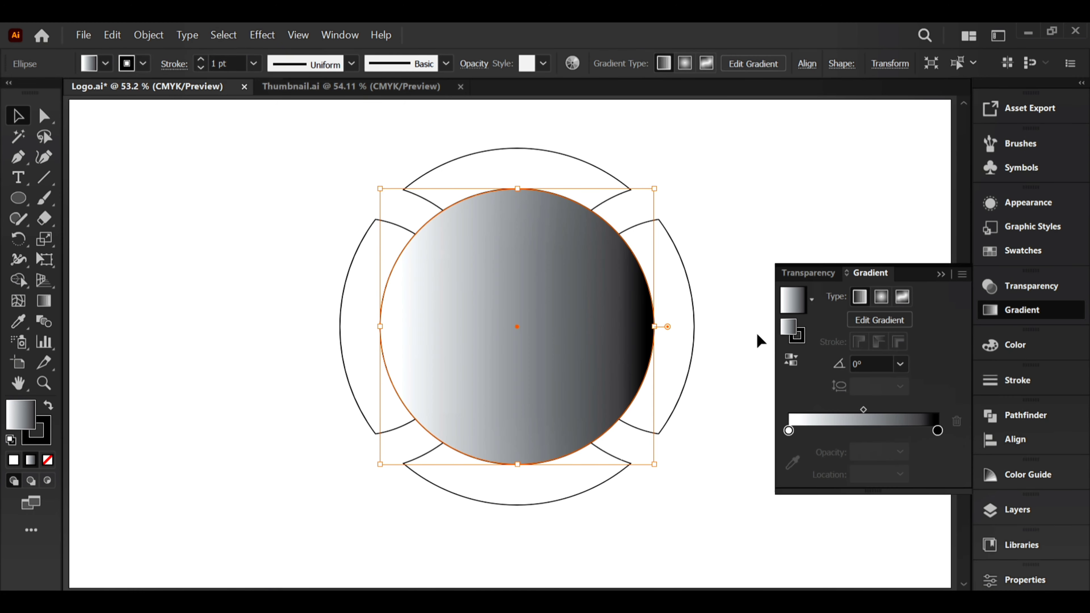
{"action": "left_click", "coordinate": [881, 298]}
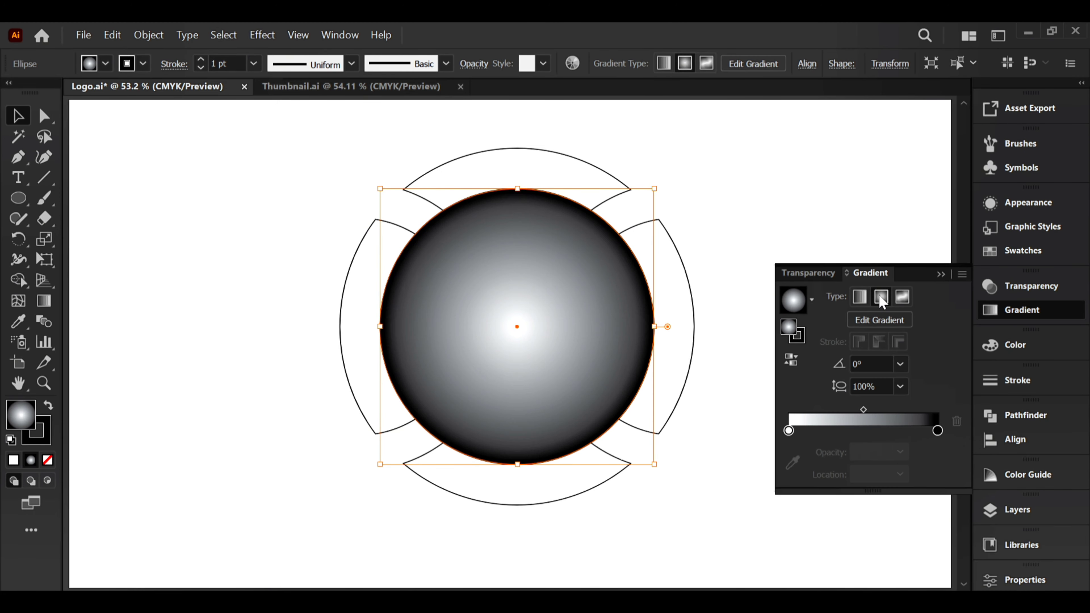
Extend the circle's radial gradient beyond its edge, shift the white stop to 8.4457%, and move the midpoint inward.
{"action": "left_click", "coordinate": [44, 301]}
{"action": "left_click_drag", "start_coordinate": [663, 329], "coordinate": [689, 331]}
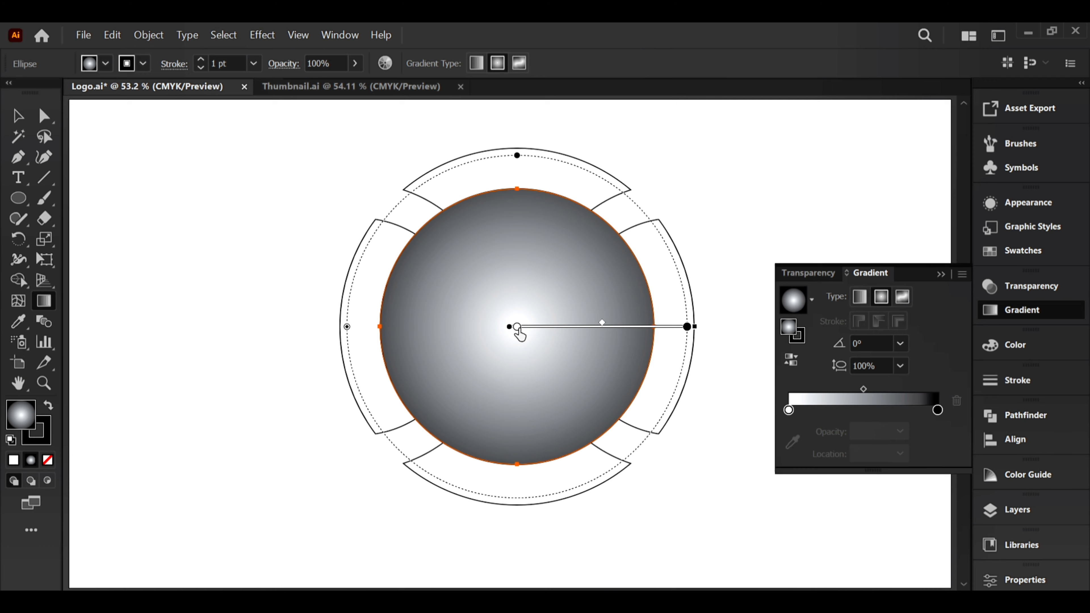
{"action": "left_click_drag", "start_coordinate": [517, 327], "coordinate": [531, 328]}
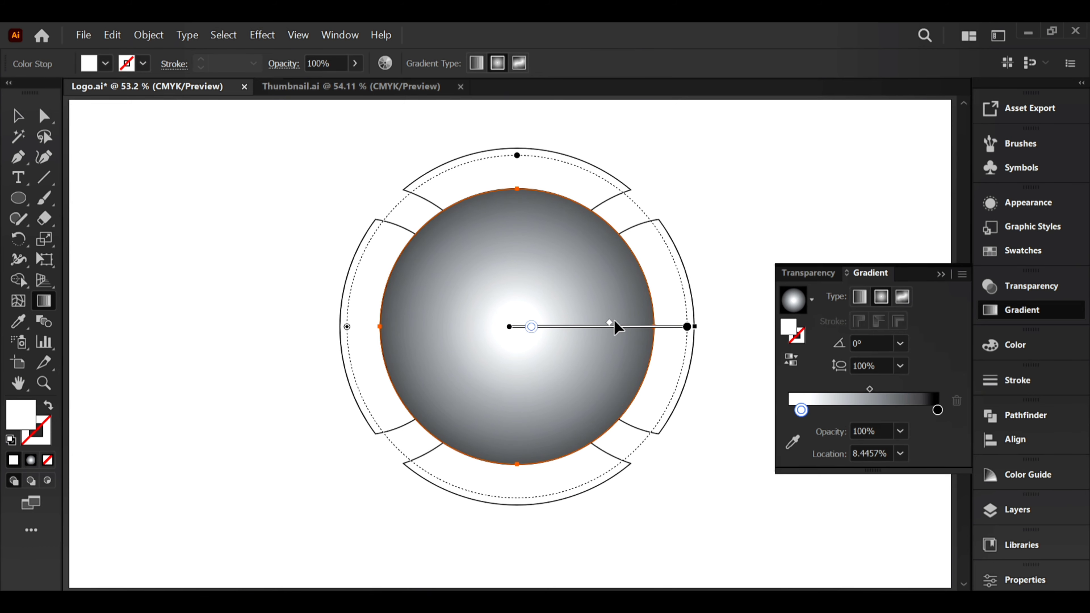
{"action": "left_click_drag", "start_coordinate": [607, 323], "coordinate": [596, 324]}
{"action": "left_click_drag", "start_coordinate": [695, 328], "coordinate": [709, 327]}
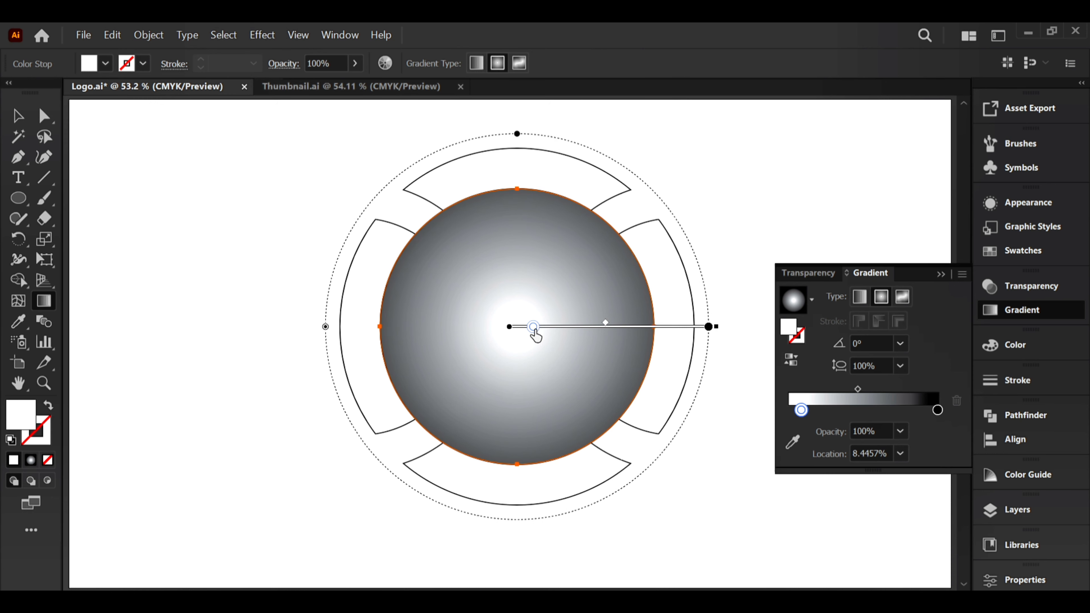
Place the gradient's white stop at 0% and its black stop at about 90.8%.
{"action": "left_click_drag", "start_coordinate": [533, 333], "coordinate": [511, 337]}
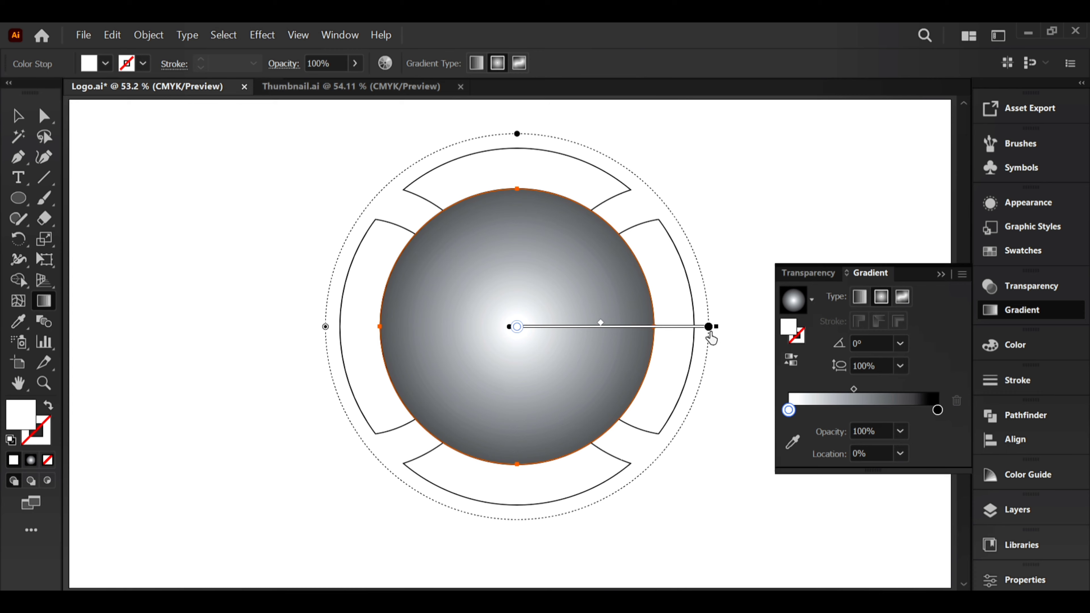
{"action": "left_click", "coordinate": [703, 328]}
{"action": "left_click_drag", "start_coordinate": [702, 334], "coordinate": [691, 335]}
{"action": "key", "text": "v"}
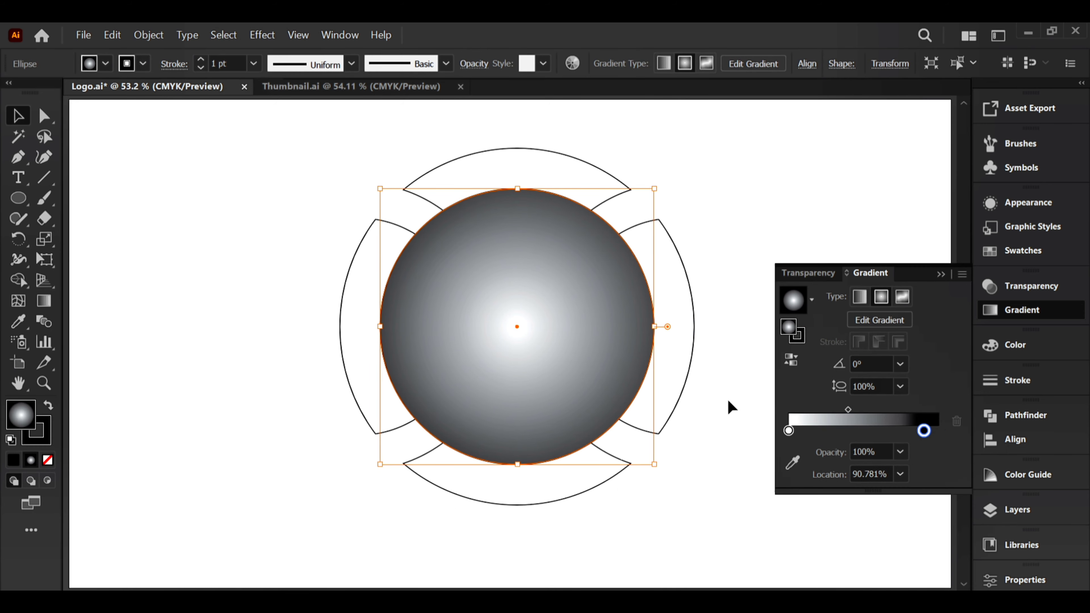
{"action": "left_click", "coordinate": [940, 274]}
Send the gradient-filled circle to the back, behind the outlined shapes, and deselect it.
{"action": "right_click", "coordinate": [654, 183]}
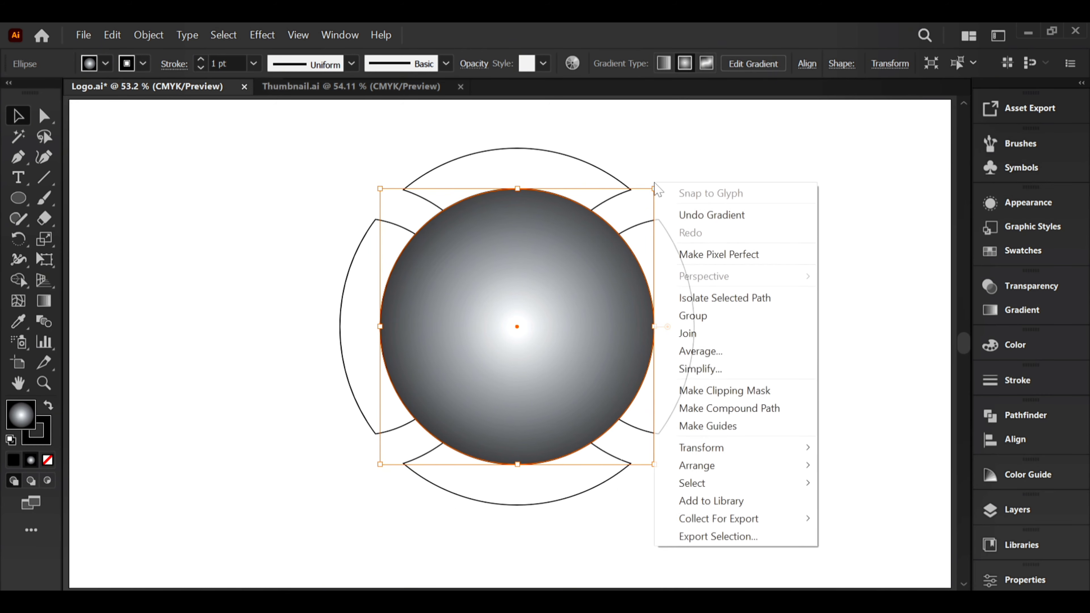
{"action": "mouse_move", "coordinate": [729, 466]}
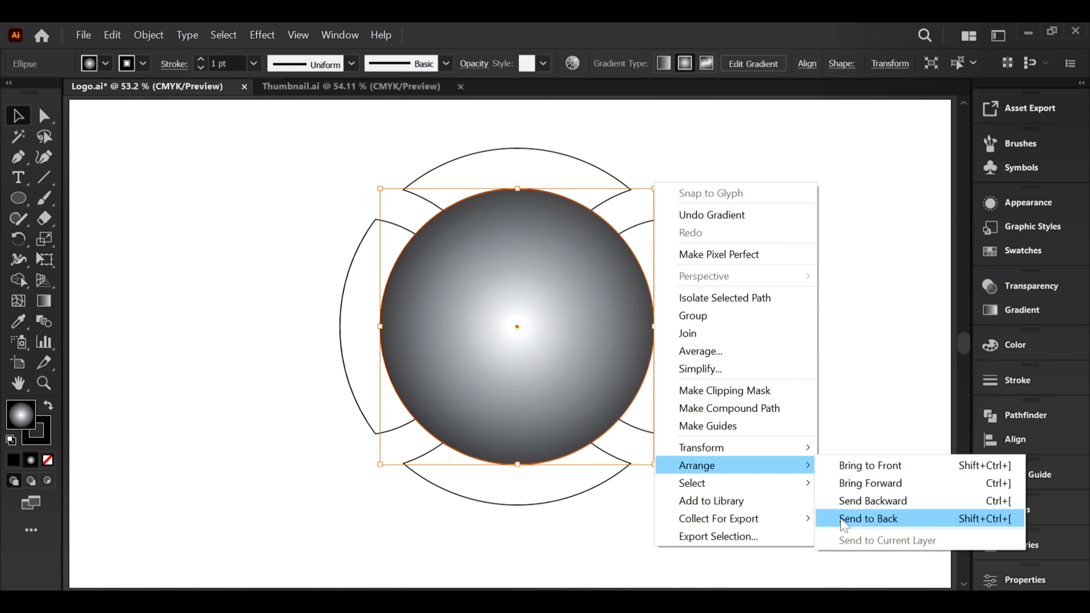
{"action": "left_click", "coordinate": [854, 517]}
{"action": "left_click", "coordinate": [778, 376]}
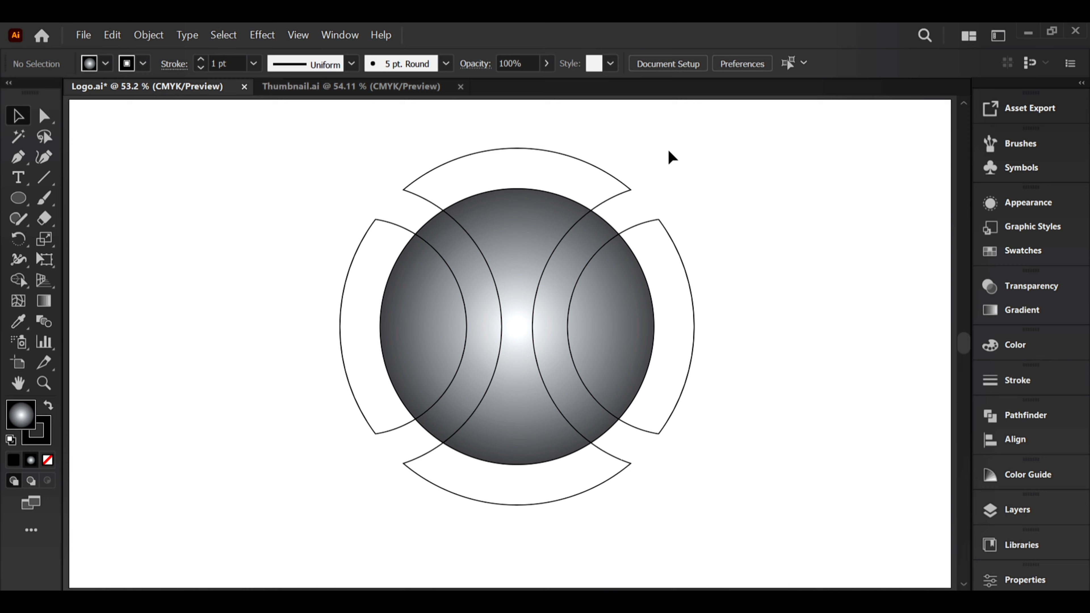
Duplicate the outlined shapes in front of the originals, move the copy to the left of the emblem, and deselect it.
{"action": "left_click_drag", "start_coordinate": [342, 180], "coordinate": [710, 233]}
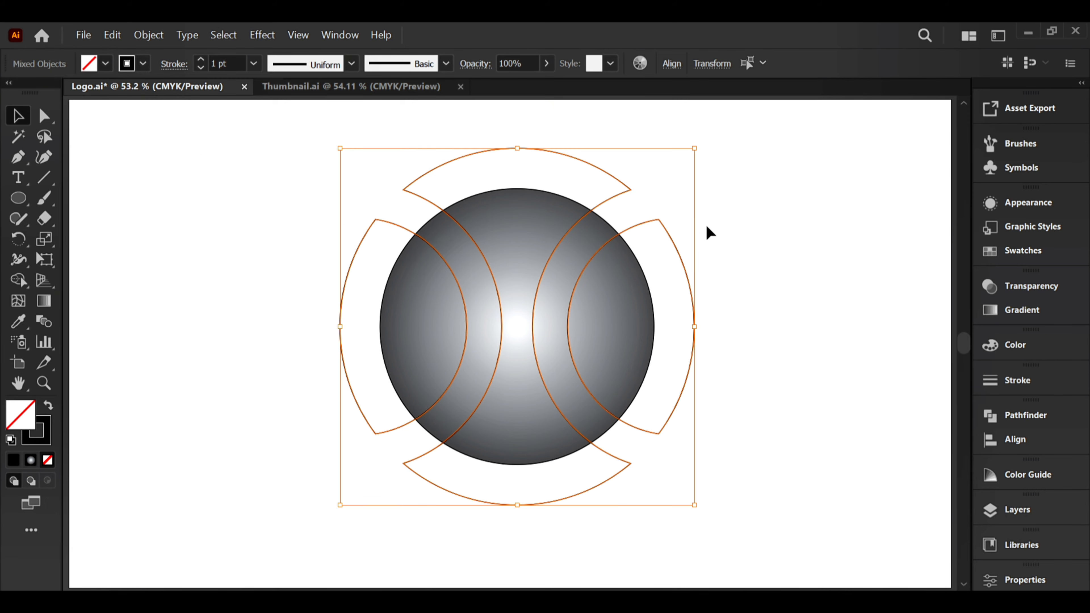
{"action": "left_click", "coordinate": [111, 34]}
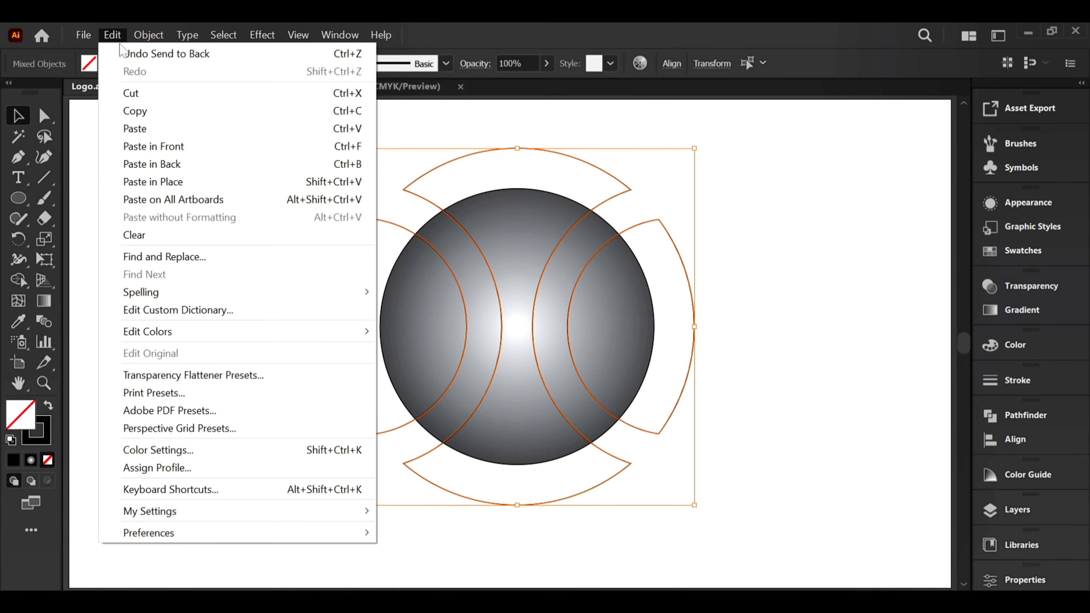
{"action": "left_click", "coordinate": [161, 117]}
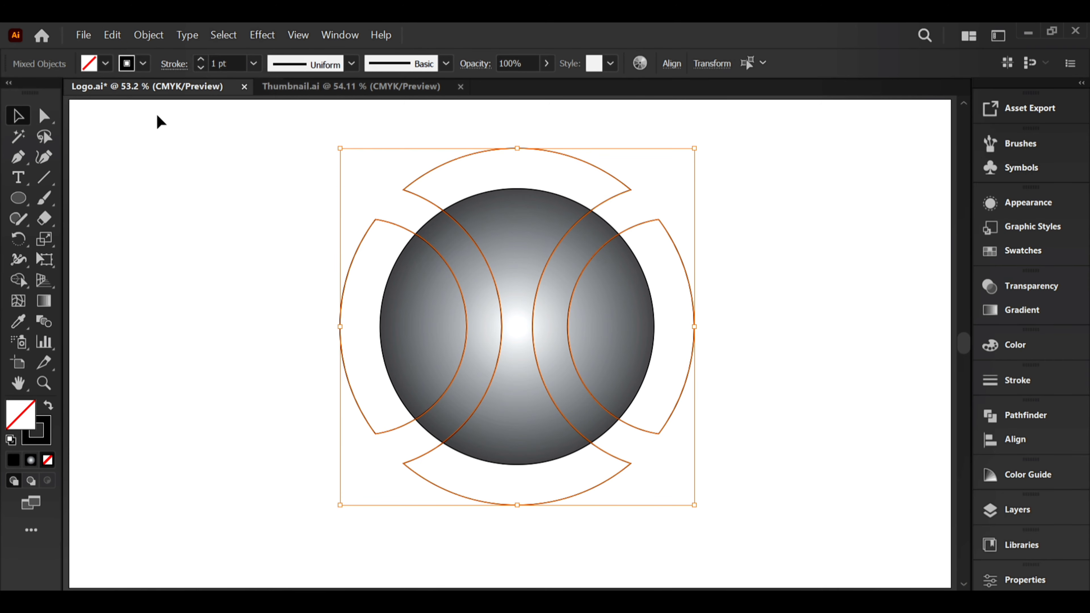
{"action": "left_click", "coordinate": [112, 35]}
{"action": "left_click", "coordinate": [172, 147]}
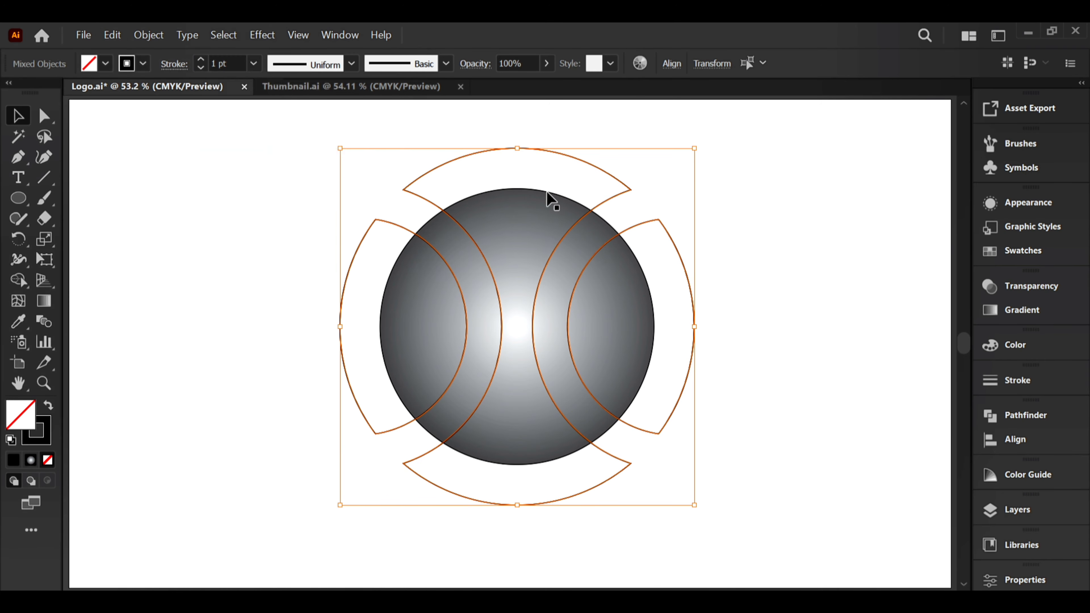
{"action": "left_click_drag", "start_coordinate": [606, 205], "coordinate": [178, 205]}
{"action": "left_click", "coordinate": [752, 263]}
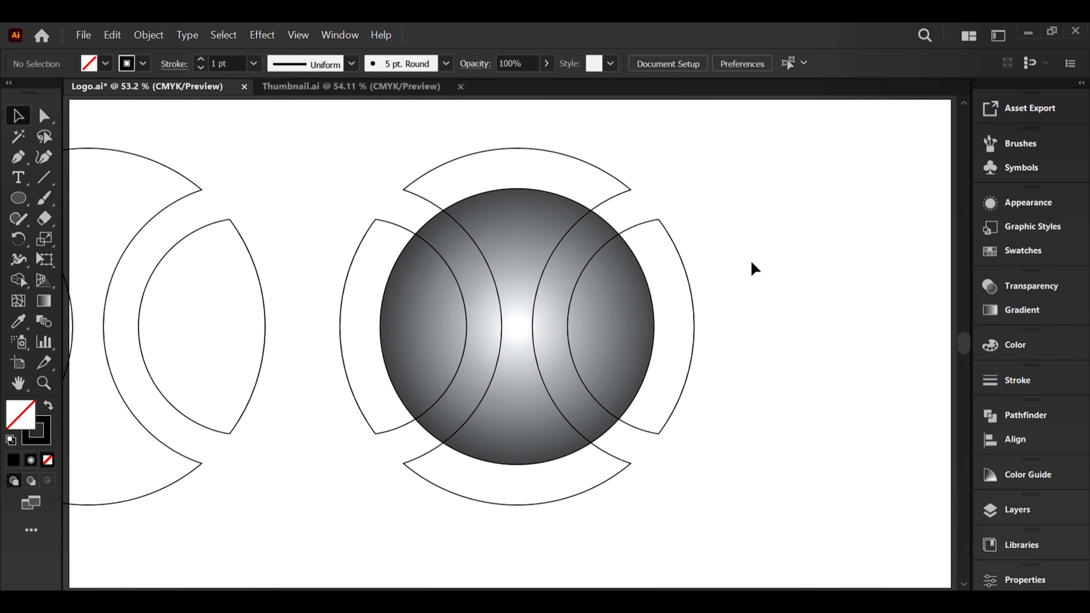
Fill the emblem's vertical hourglass shape with the White, Black linear gradient at a 90° angle.
{"action": "left_click", "coordinate": [586, 178]}
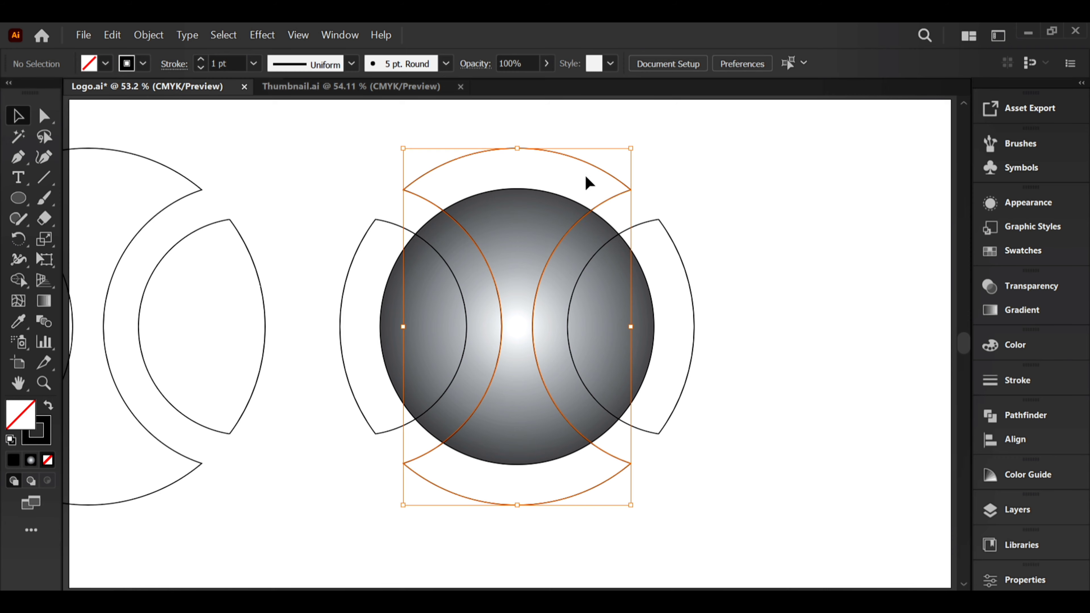
{"action": "left_click", "coordinate": [1036, 313]}
{"action": "left_click", "coordinate": [811, 299]}
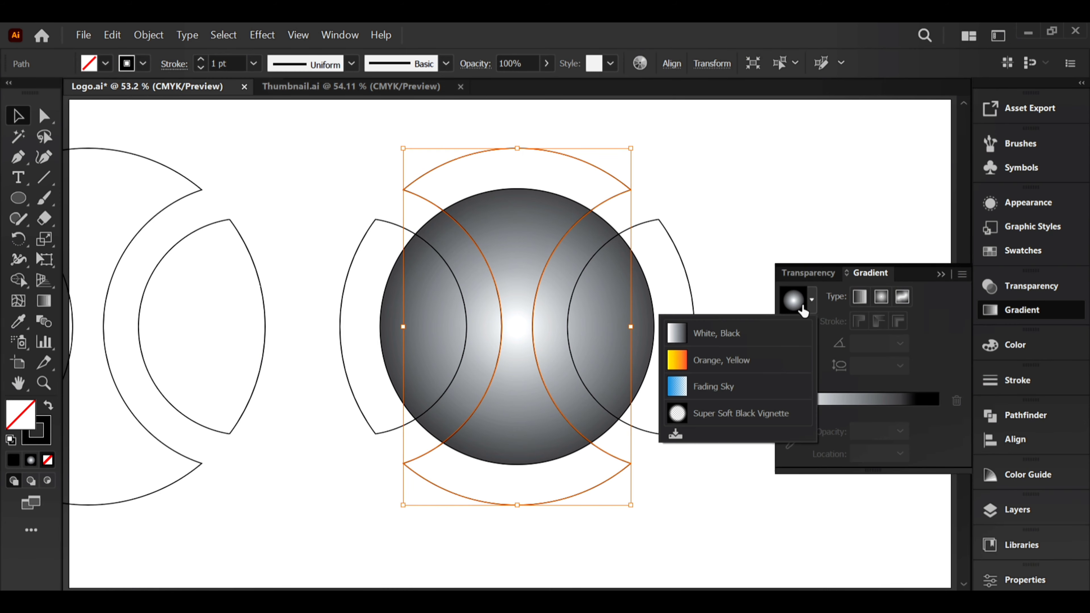
{"action": "left_click", "coordinate": [765, 335]}
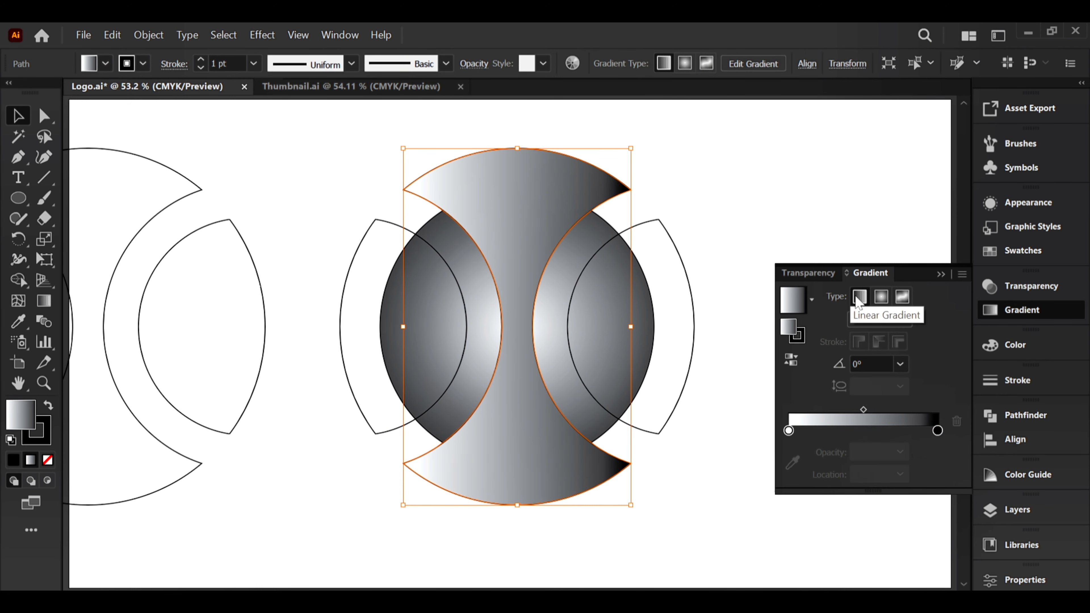
{"action": "left_click", "coordinate": [902, 366]}
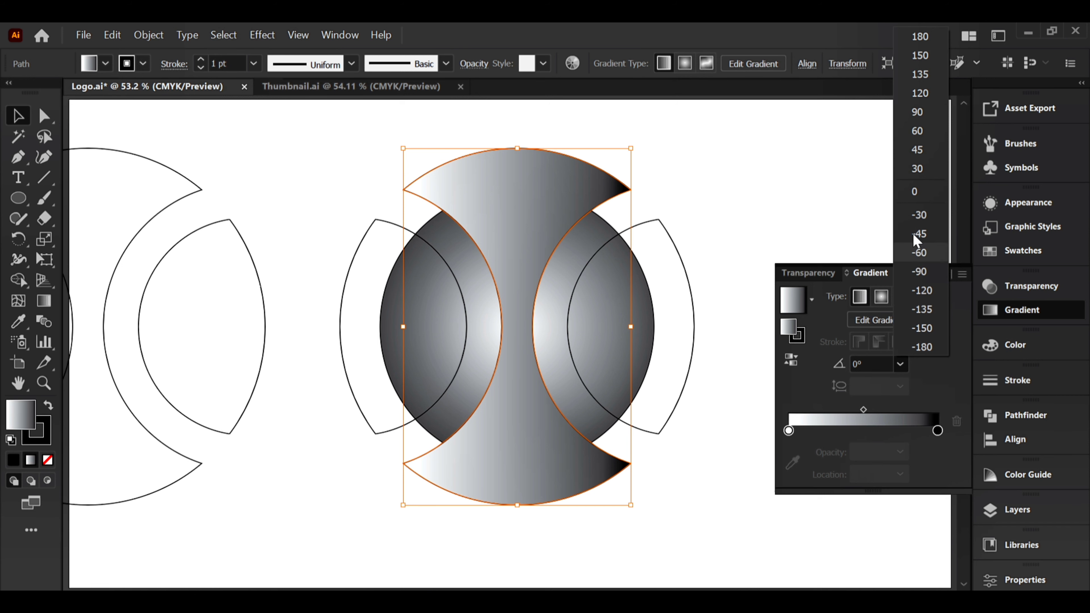
{"action": "left_click", "coordinate": [925, 116]}
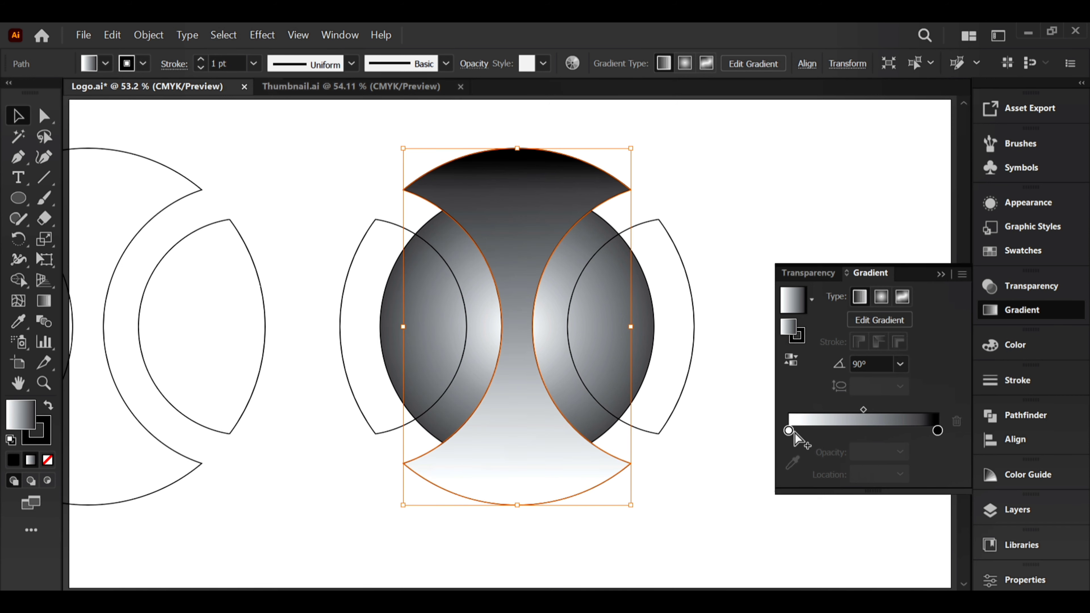
Recolor the hourglass gradient's white stop to light yellowish green and its black stop to dark green using swatches.
{"action": "left_click", "coordinate": [789, 431]}
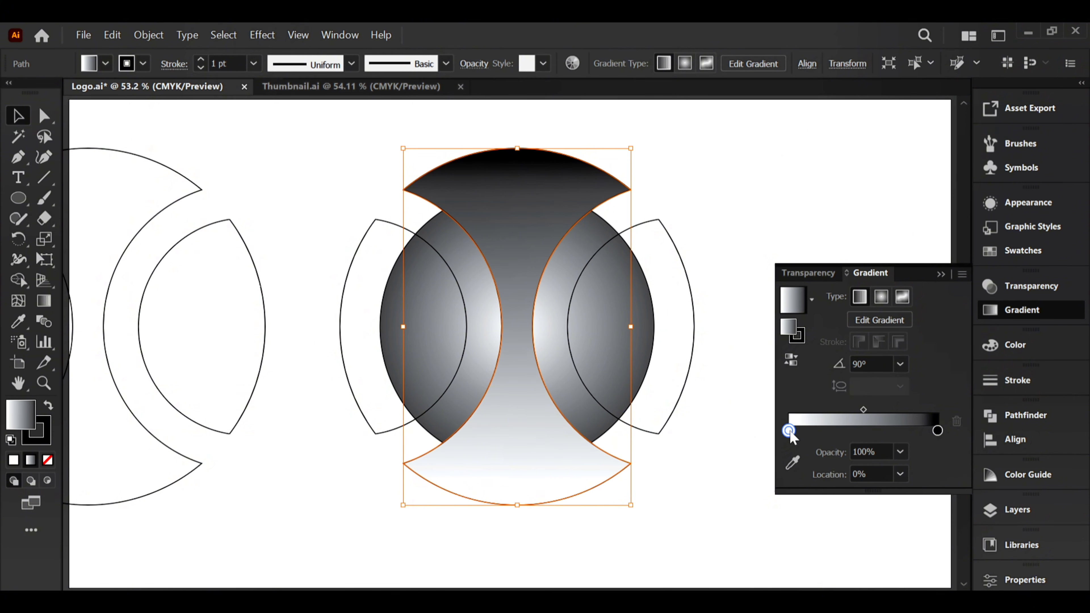
{"action": "left_click_drag", "start_coordinate": [788, 430], "coordinate": [810, 462]}
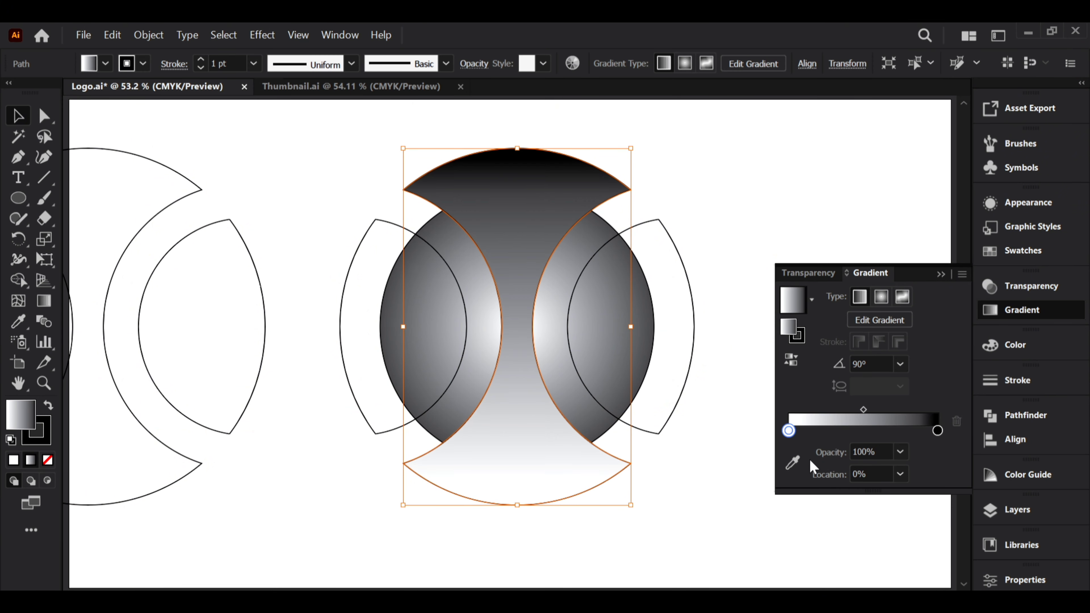
{"action": "double_click", "coordinate": [788, 430]}
{"action": "left_click", "coordinate": [719, 278]}
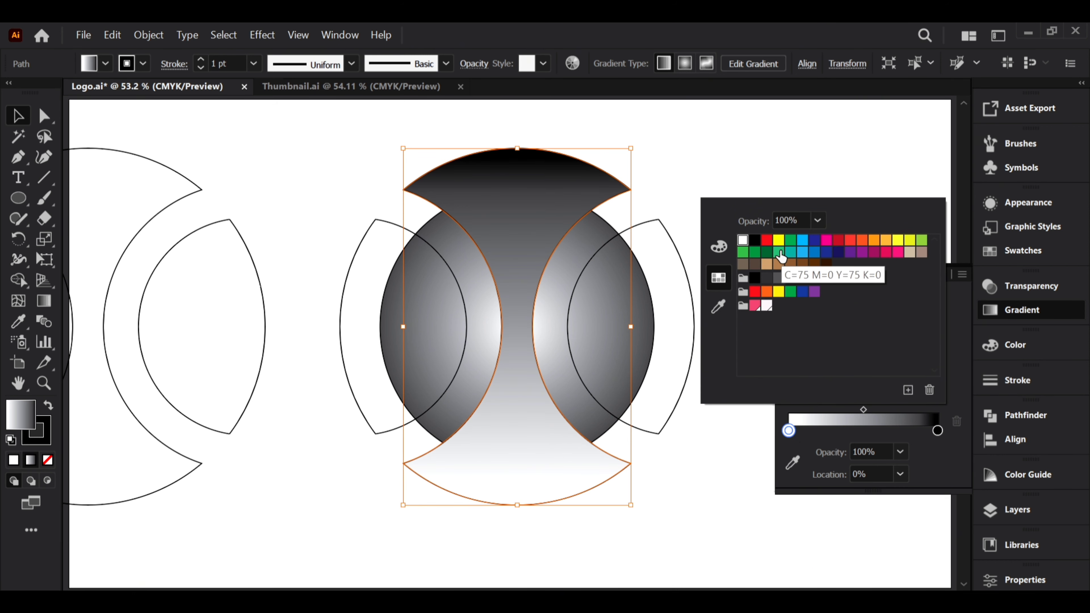
{"action": "left_click", "coordinate": [922, 241]}
{"action": "left_click", "coordinate": [938, 430]}
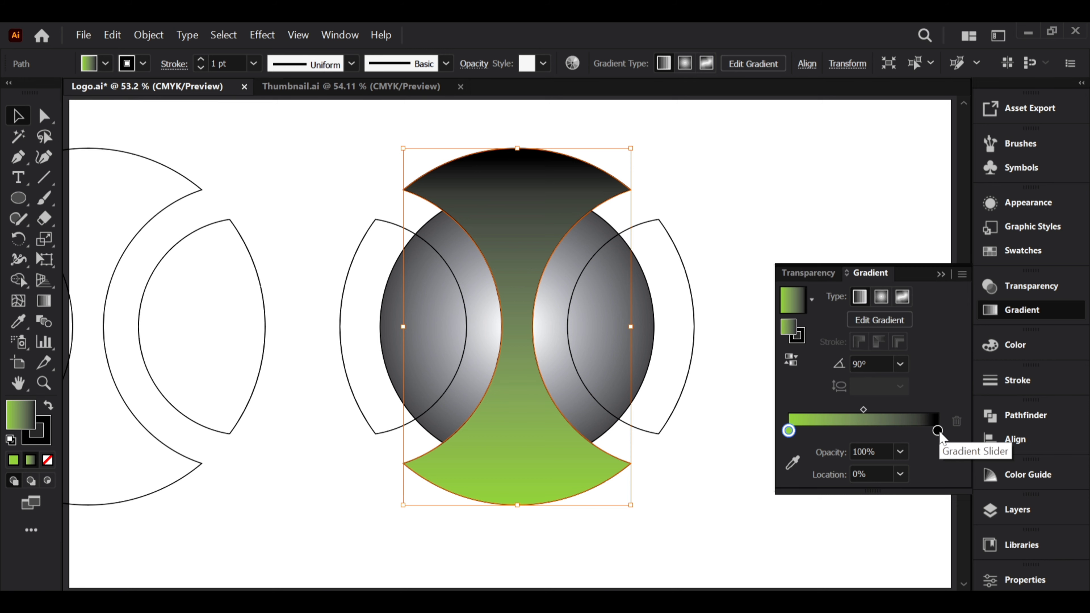
{"action": "double_click", "coordinate": [937, 431]}
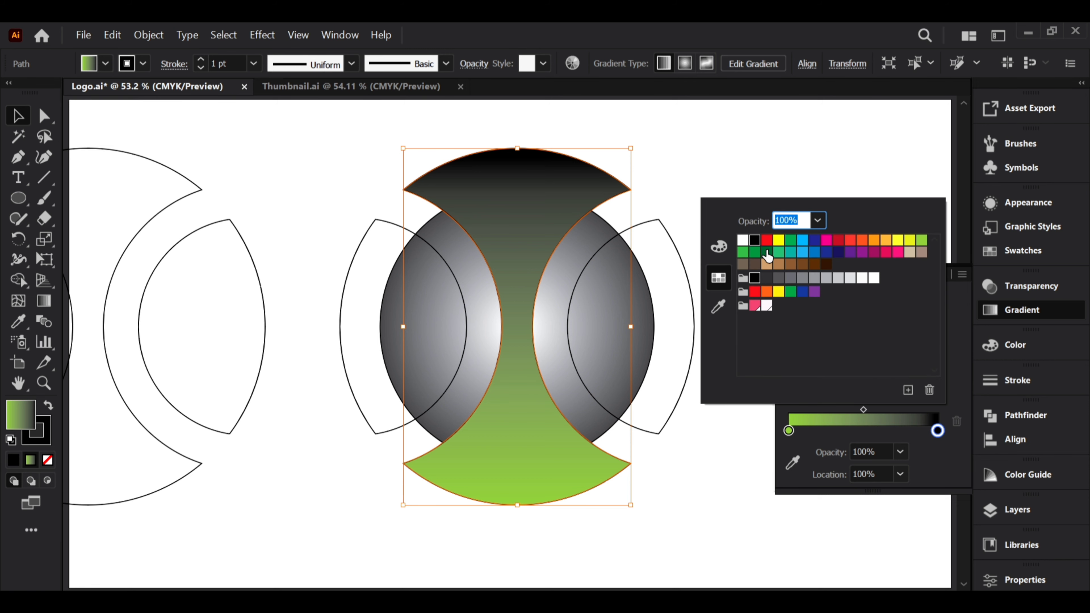
{"action": "left_click", "coordinate": [767, 253]}
{"action": "left_click", "coordinate": [937, 432]}
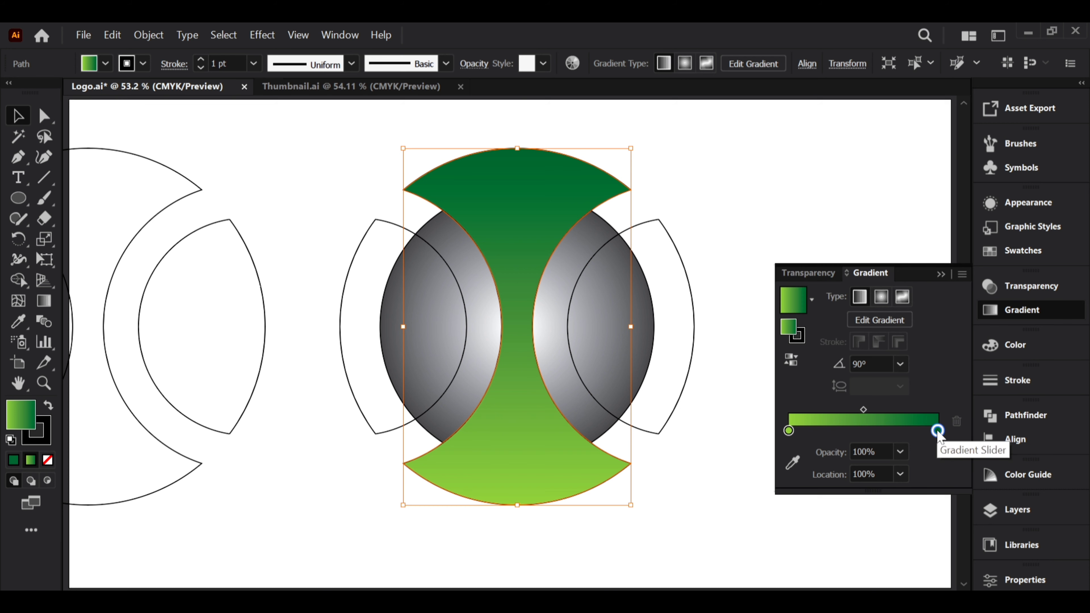
Place the hourglass gradient's light green stop at 50% and duplicate the dark green stop at 0%.
{"action": "left_click_drag", "start_coordinate": [790, 431], "coordinate": [863, 430]}
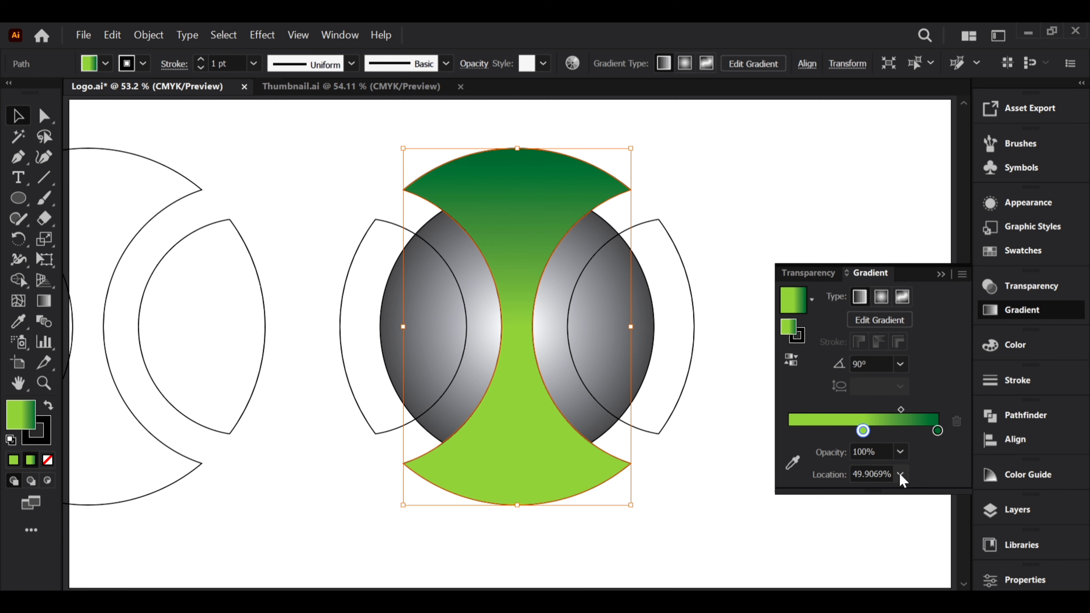
{"action": "left_click", "coordinate": [878, 469]}
{"action": "type", "text": "50"}
{"action": "key", "text": "Return"}
{"action": "left_click_drag", "start_coordinate": [938, 431], "coordinate": [789, 430]}
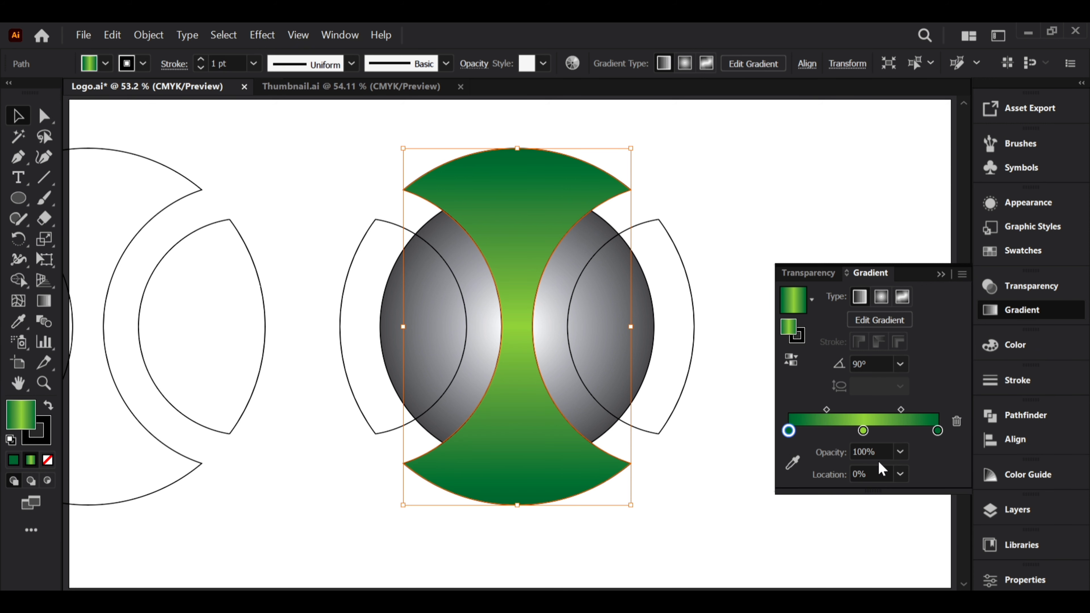
{"action": "left_click", "coordinate": [862, 430]}
{"action": "left_click", "coordinate": [745, 259]}
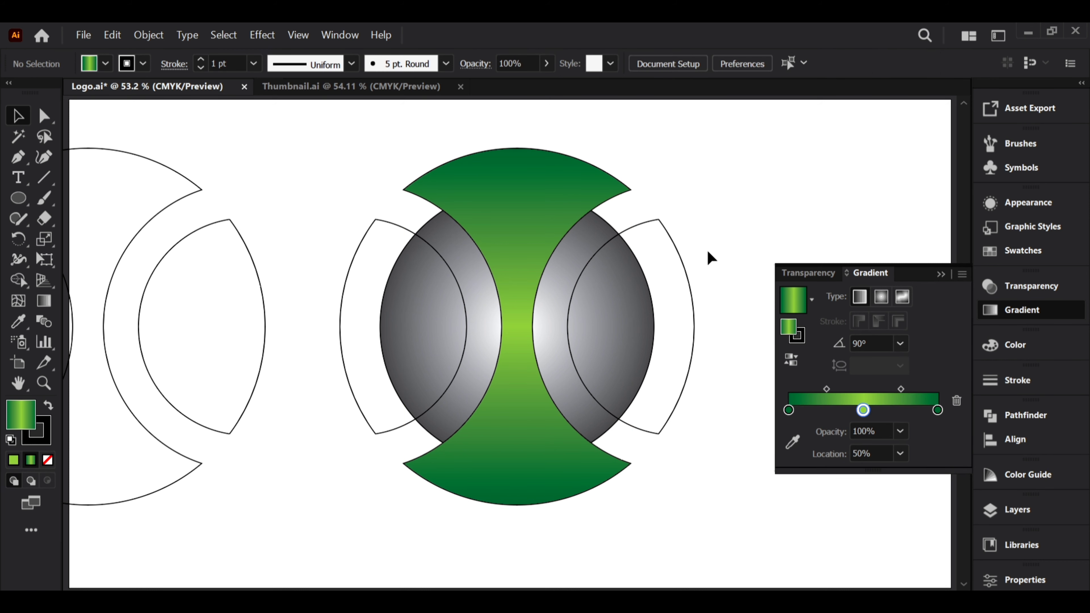
Copy the hourglass shape's green gradient onto the grouped side shapes with the Eyedropper, and deselect them.
{"action": "left_click", "coordinate": [671, 288]}
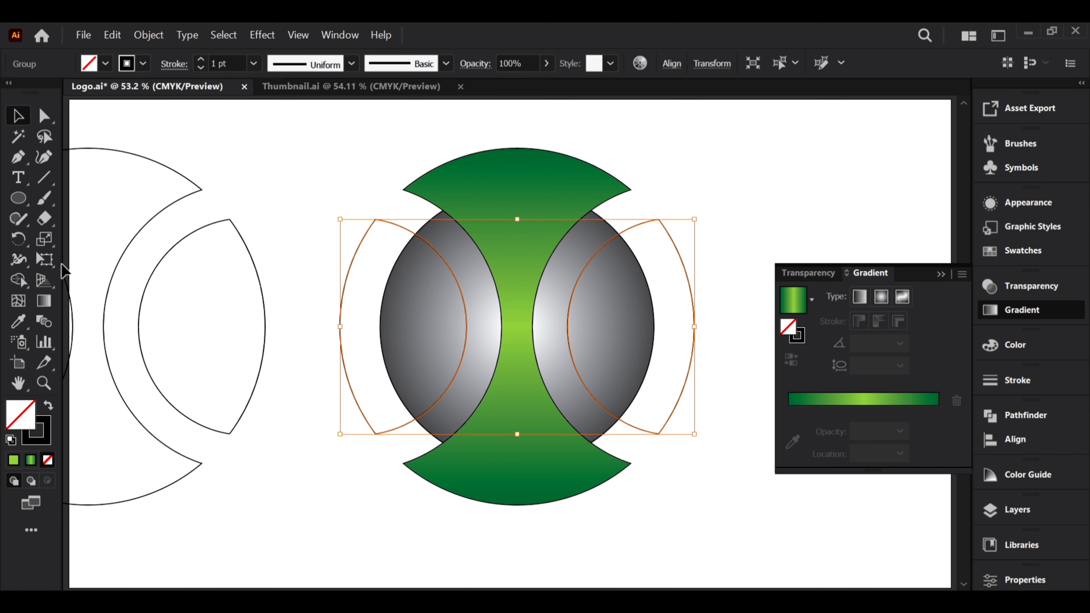
{"action": "left_click", "coordinate": [18, 321]}
{"action": "left_click", "coordinate": [503, 225]}
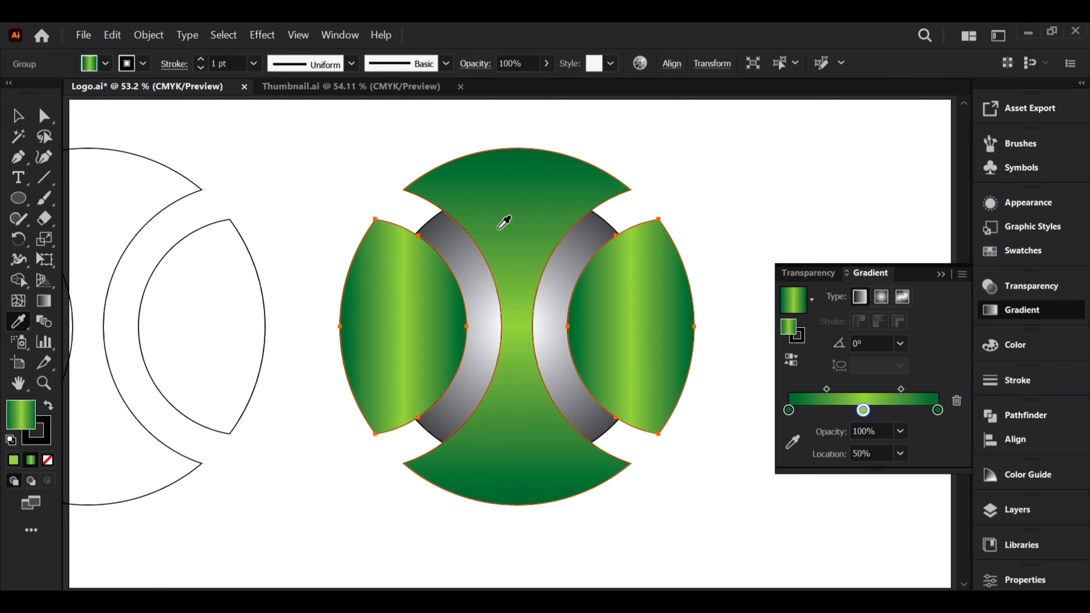
{"action": "key", "text": "v"}
{"action": "left_click", "coordinate": [728, 376]}
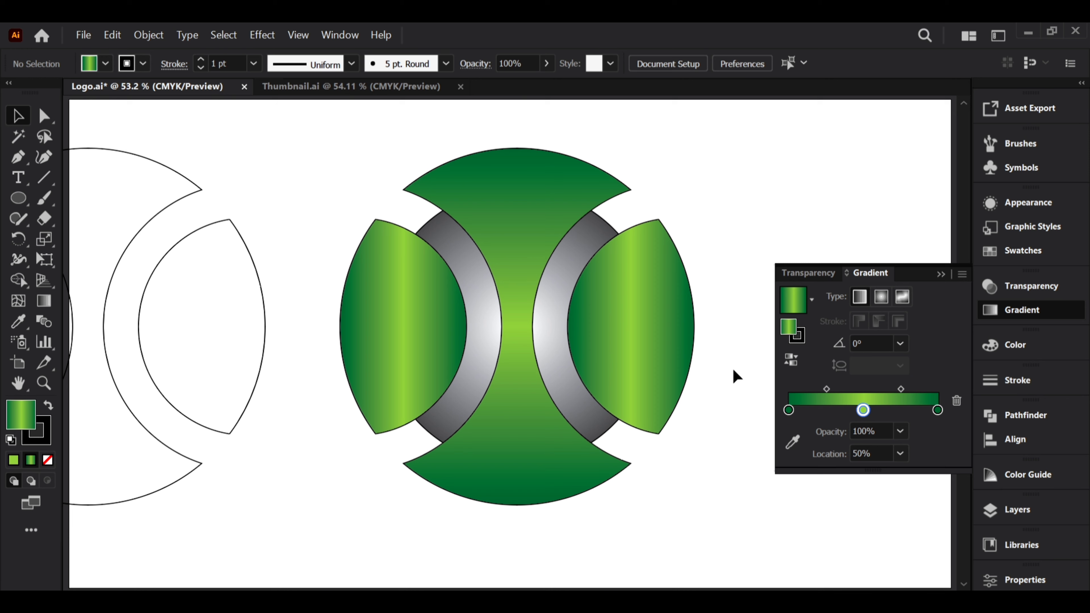
Remove the side shapes' first dark green stop, place the light green stop at 0%, and make the gradient radial.
{"action": "left_click", "coordinate": [688, 358]}
{"action": "left_click", "coordinate": [789, 410]}
{"action": "left_click_drag", "start_coordinate": [775, 425], "coordinate": [773, 436]}
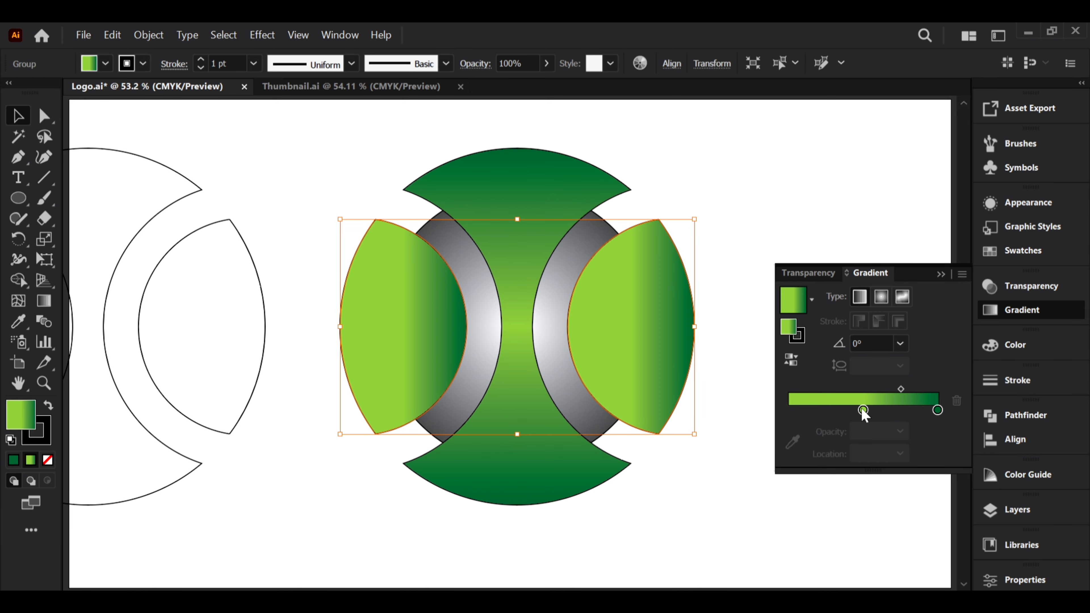
{"action": "left_click_drag", "start_coordinate": [863, 411], "coordinate": [767, 407]}
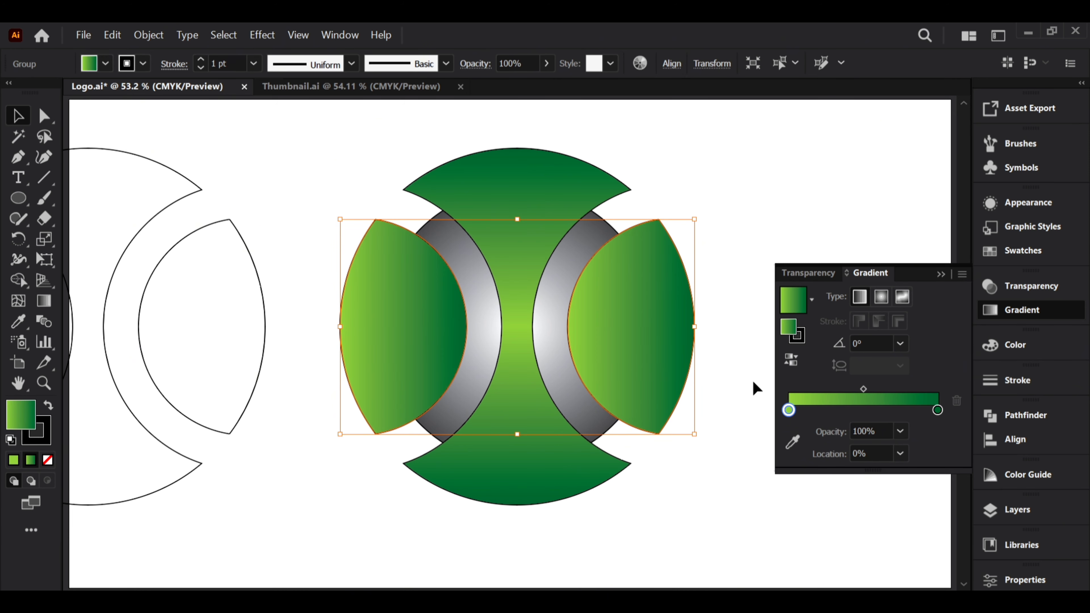
{"action": "left_click", "coordinate": [881, 297]}
{"action": "left_click", "coordinate": [735, 340]}
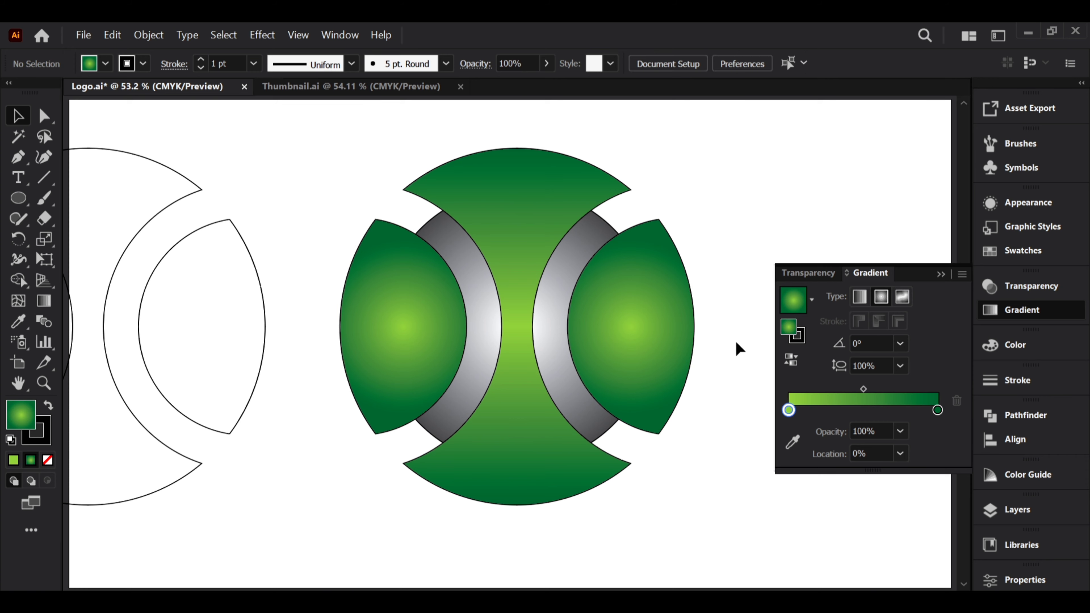
Ungroup the two green side shapes and deselect them.
{"action": "left_click", "coordinate": [682, 336]}
{"action": "right_click", "coordinate": [680, 331]}
{"action": "left_click", "coordinate": [716, 463]}
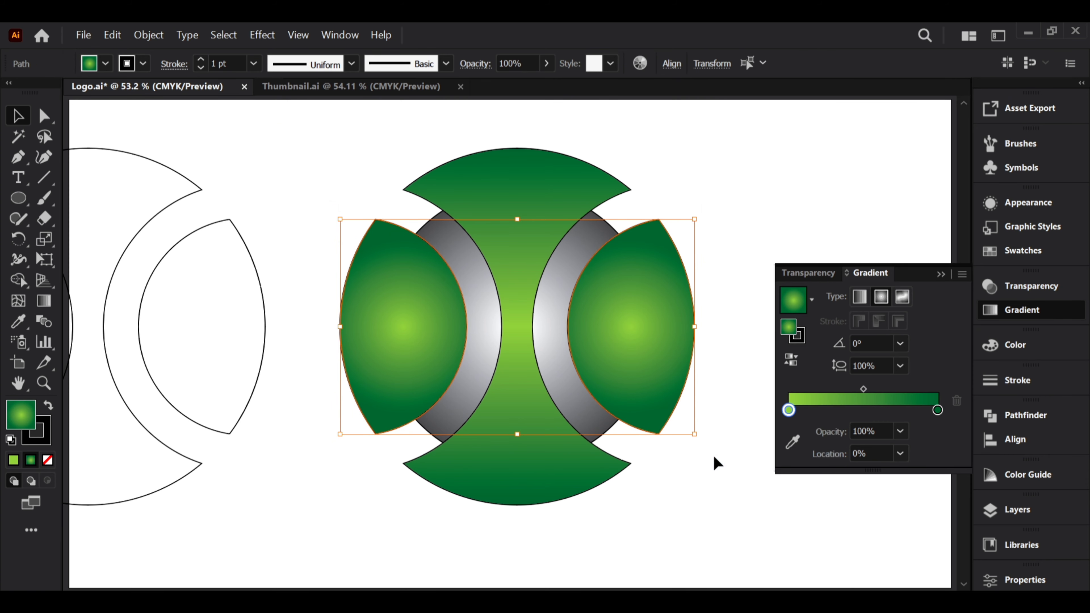
{"action": "left_click", "coordinate": [713, 460]}
Rotate the right side shape's radial gradient to -90° and narrow it to an aspect ratio of about 58%.
{"action": "left_click", "coordinate": [636, 326]}
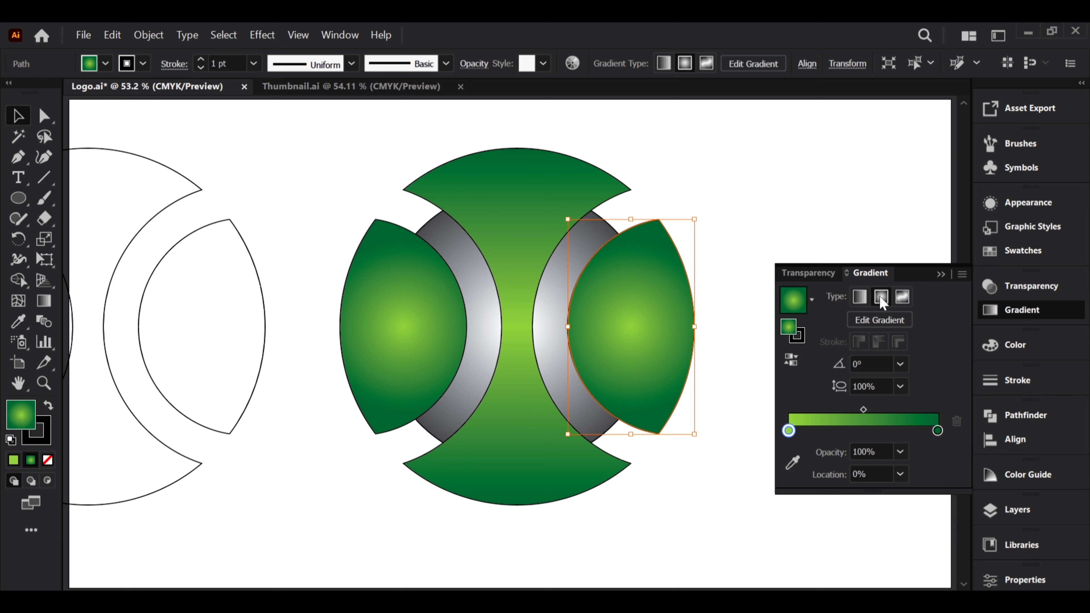
{"action": "left_click", "coordinate": [43, 301]}
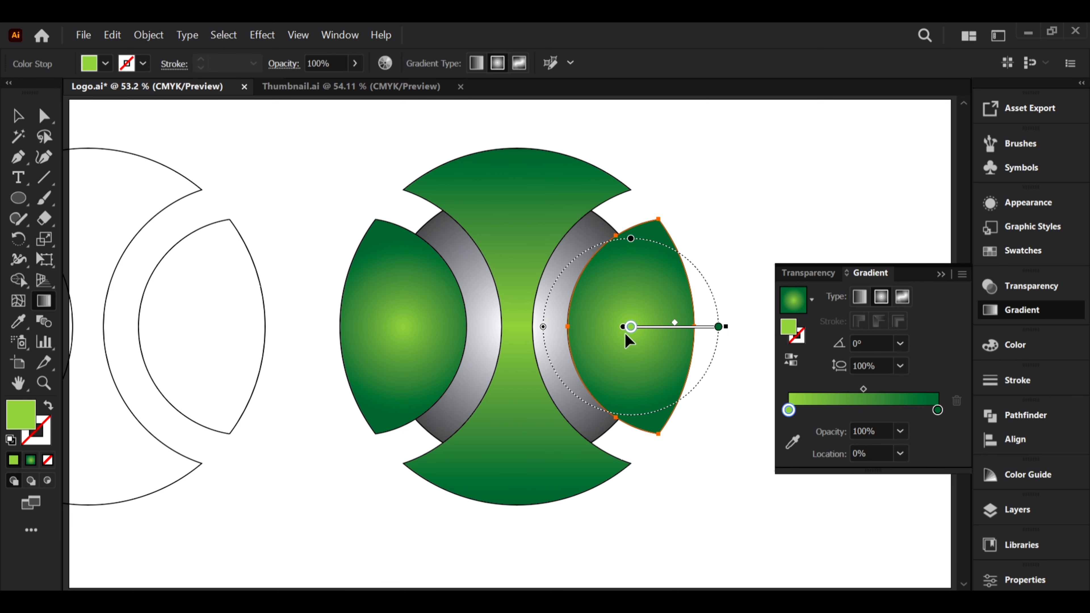
{"action": "left_click_drag", "start_coordinate": [730, 327], "coordinate": [649, 441]}
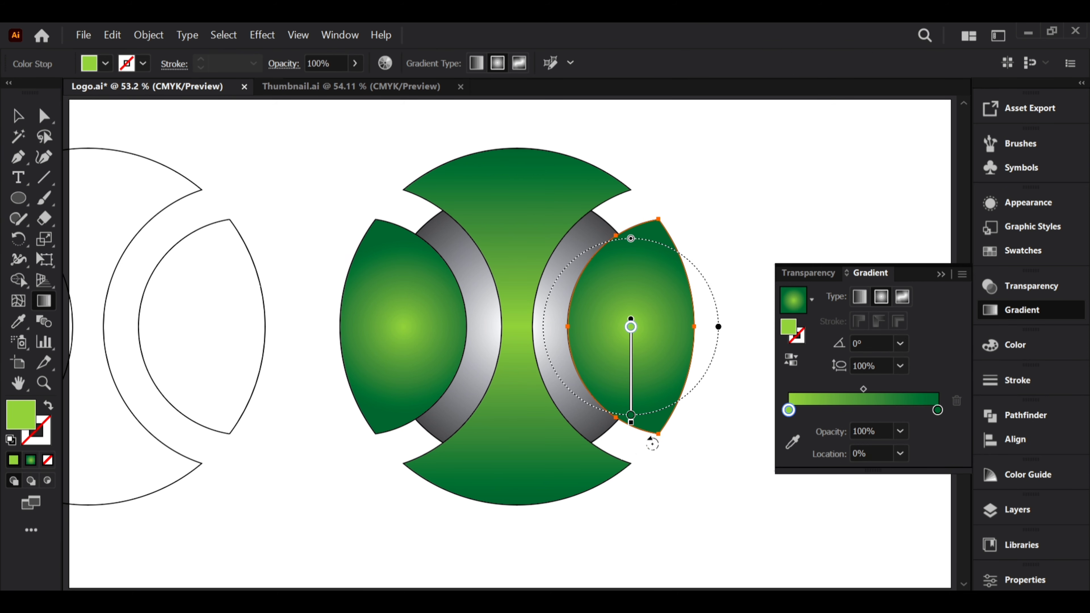
{"action": "left_click_drag", "start_coordinate": [719, 329], "coordinate": [682, 338]}
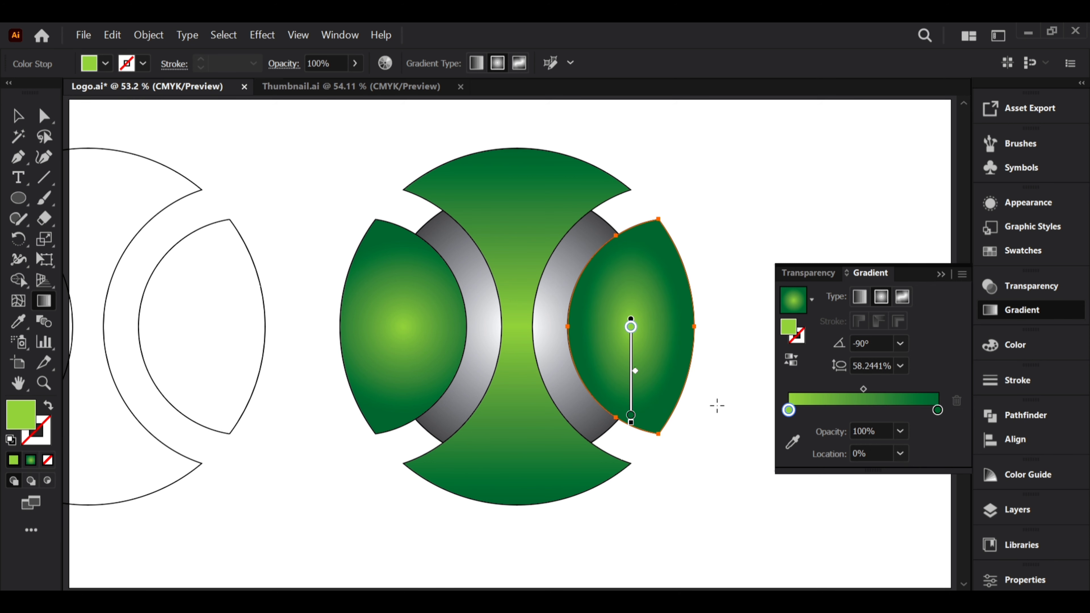
{"action": "key", "text": "v"}
{"action": "left_click", "coordinate": [705, 391]}
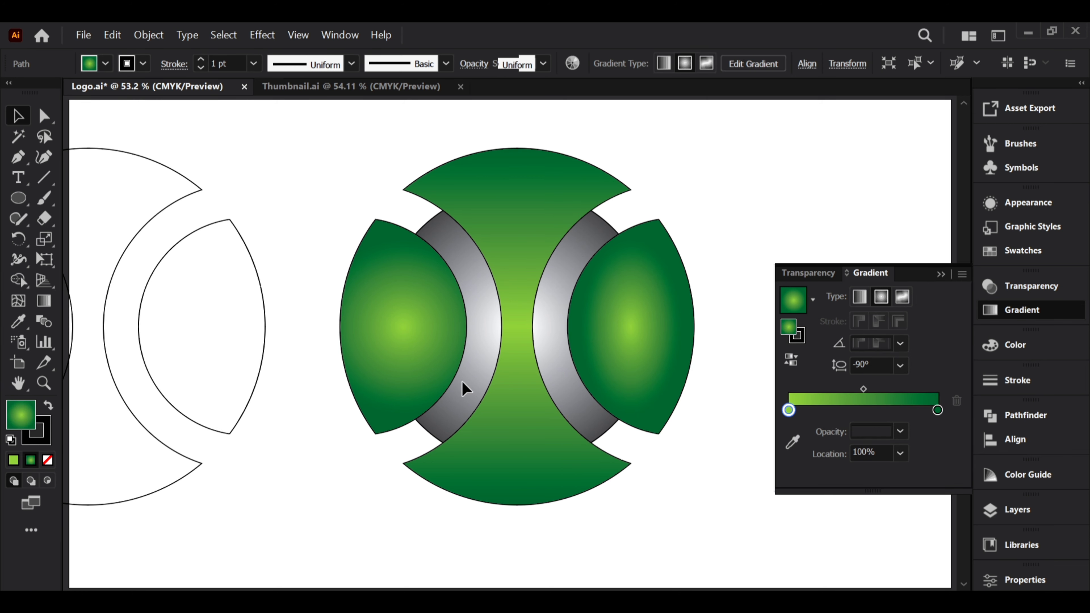
Rotate the left side shape's radial gradient to -90° and narrow it to an aspect ratio of about 57%.
{"action": "left_click", "coordinate": [412, 366]}
{"action": "key", "text": "g"}
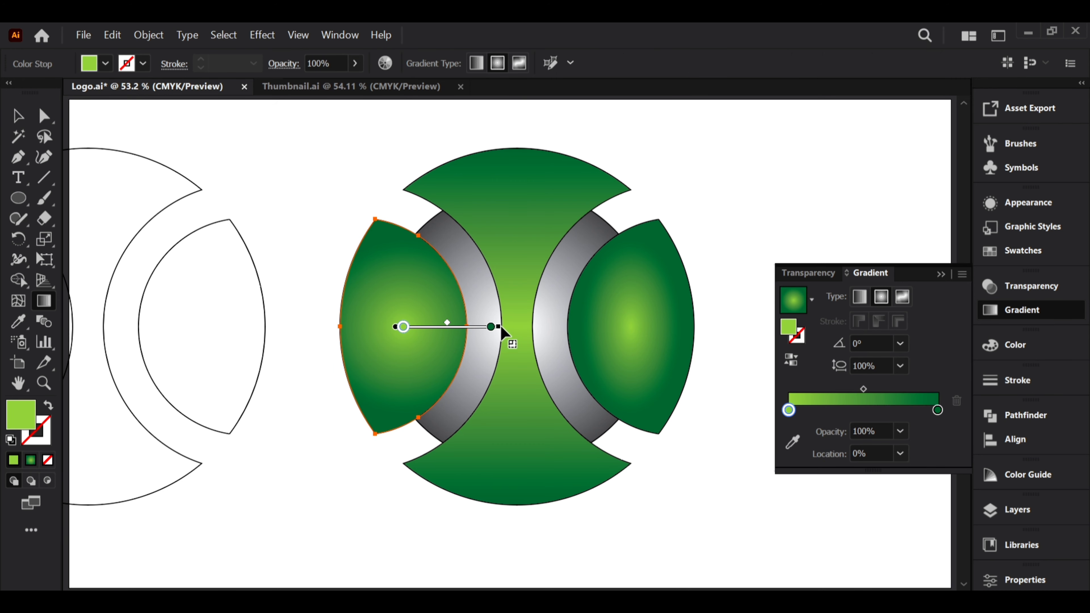
{"action": "left_click_drag", "start_coordinate": [502, 328], "coordinate": [415, 464]}
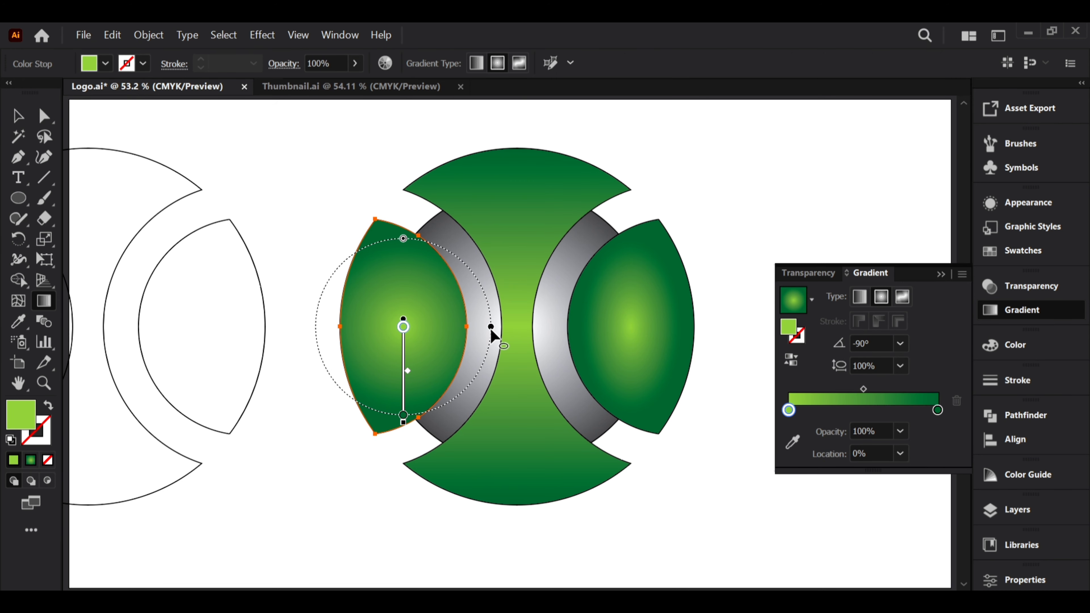
{"action": "left_click_drag", "start_coordinate": [473, 332], "coordinate": [453, 339]}
{"action": "key", "text": "v"}
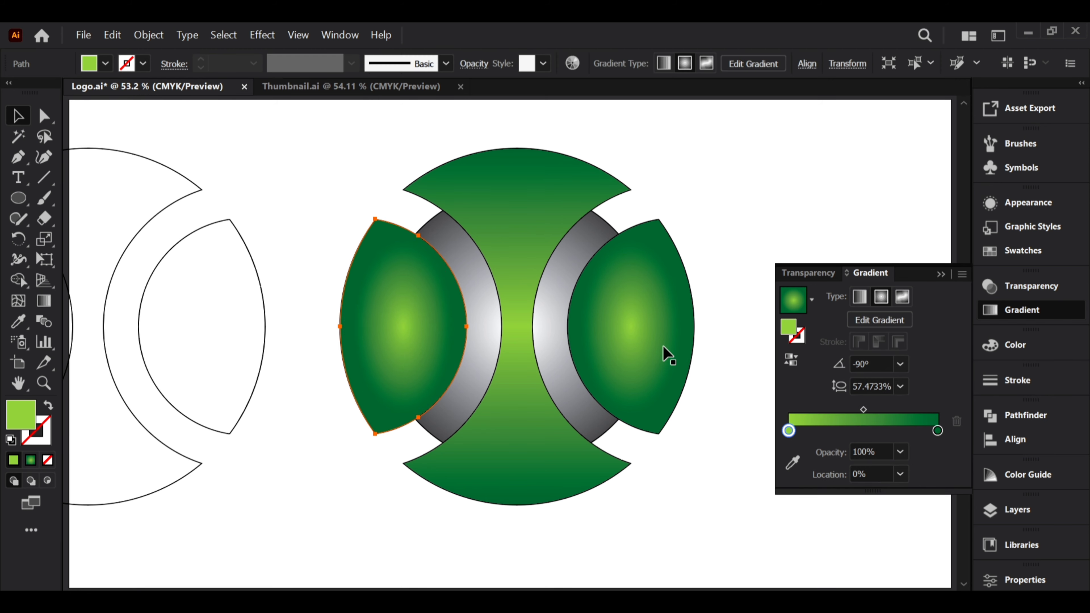
{"action": "left_click", "coordinate": [661, 352]}
{"action": "left_click", "coordinate": [48, 302]}
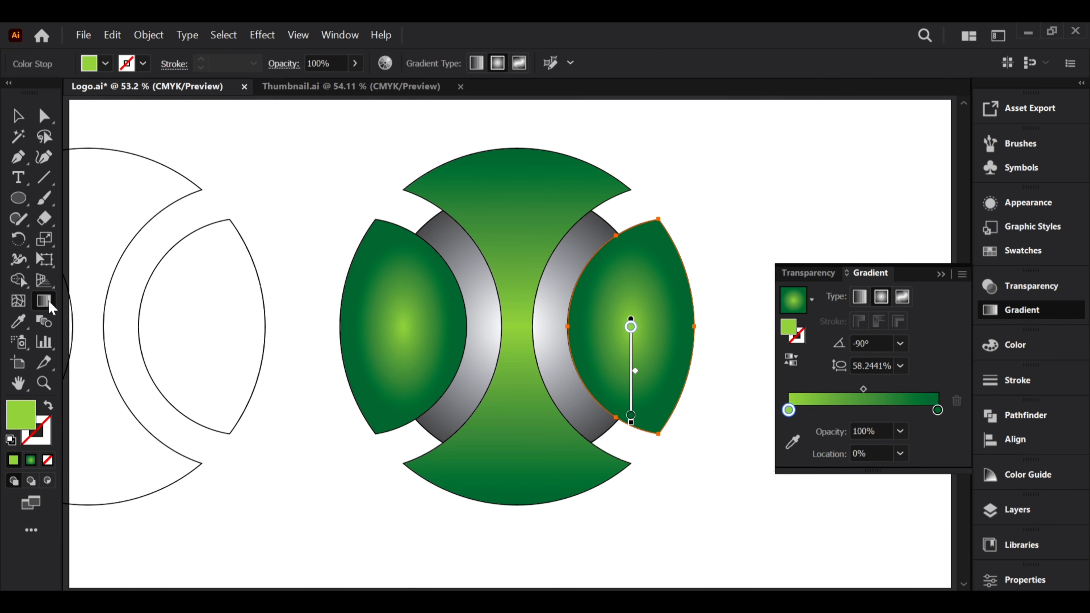
{"action": "key", "text": "v"}
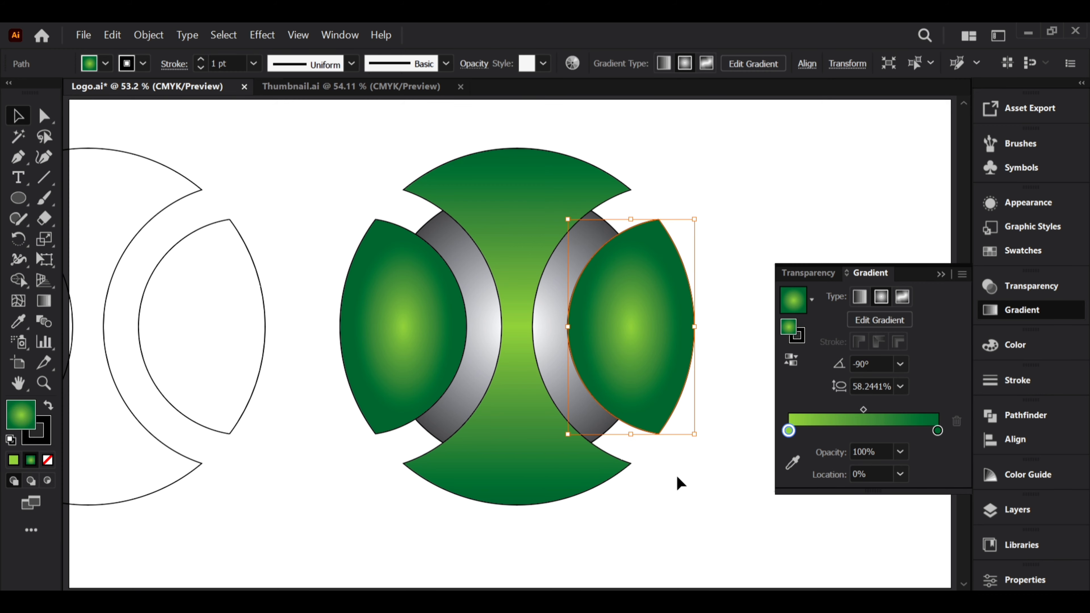
{"action": "left_click", "coordinate": [678, 483]}
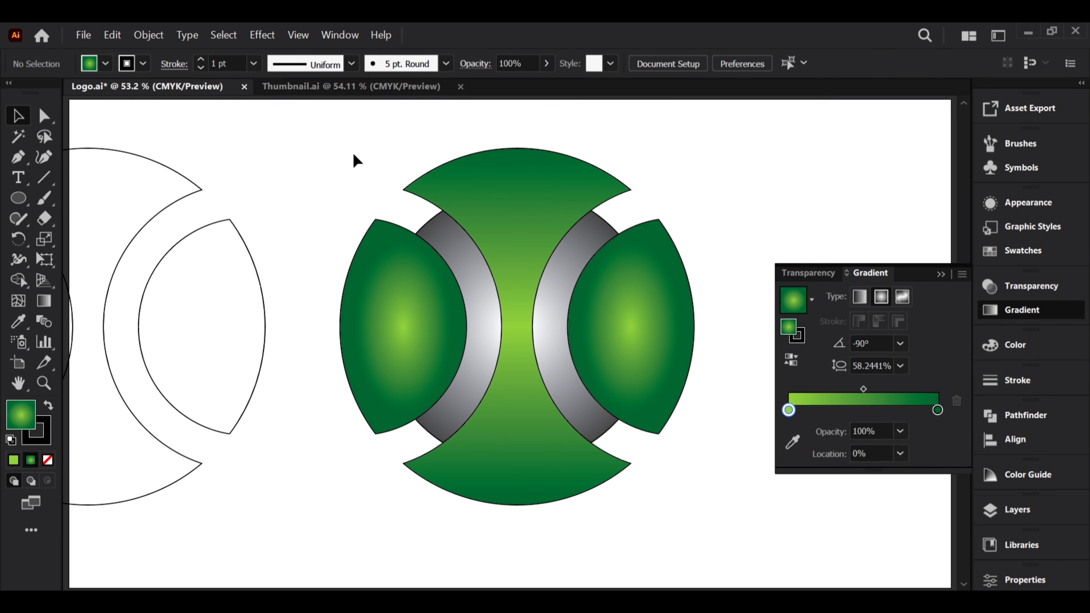
Remove the black stroke from all the shapes of the colored emblem and deselect them.
{"action": "left_click", "coordinate": [570, 337]}
{"action": "left_click", "coordinate": [146, 65]}
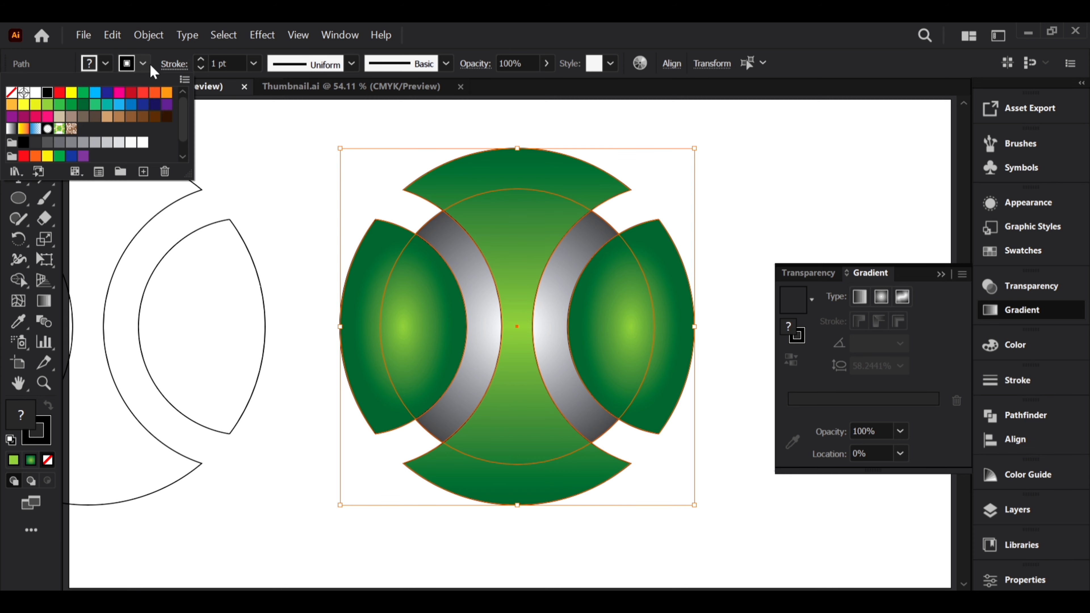
{"action": "left_click", "coordinate": [11, 92]}
{"action": "left_click", "coordinate": [287, 118]}
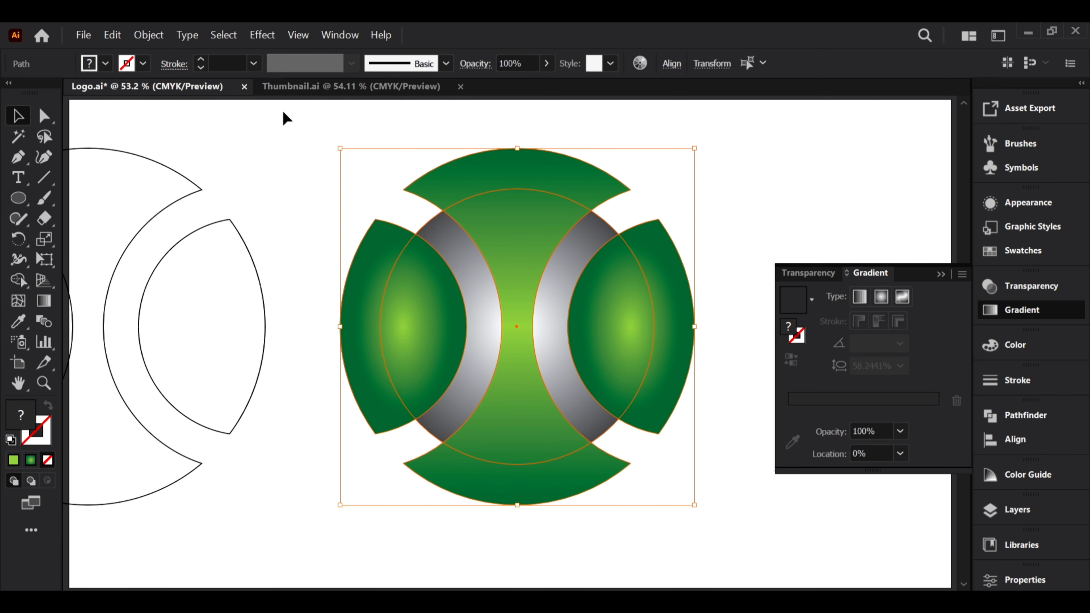
{"action": "left_click", "coordinate": [688, 187]}
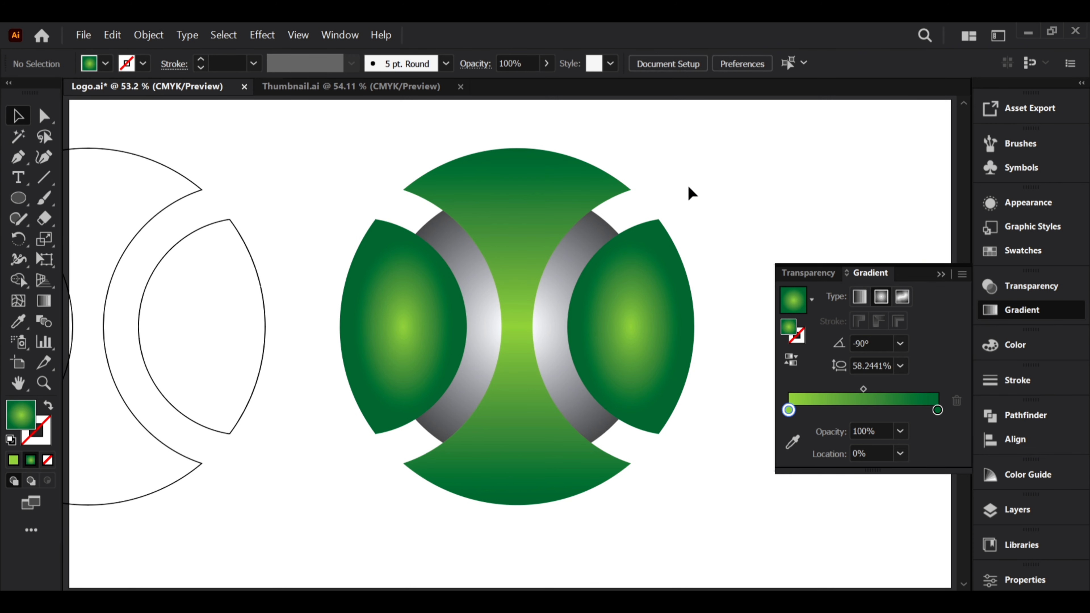
Select the central green shape and both green side shapes and set their blending mode to Darken.
{"action": "left_click", "coordinate": [670, 266]}
{"action": "left_click", "coordinate": [508, 199], "text": "shift"}
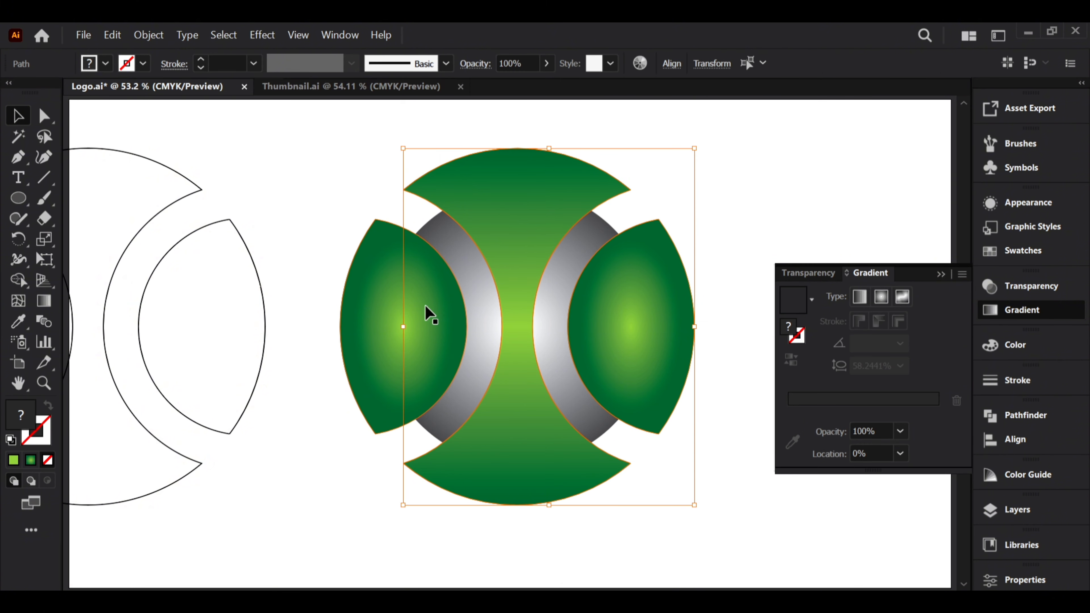
{"action": "left_click", "coordinate": [427, 313], "text": "shift"}
{"action": "left_click", "coordinate": [1037, 286]}
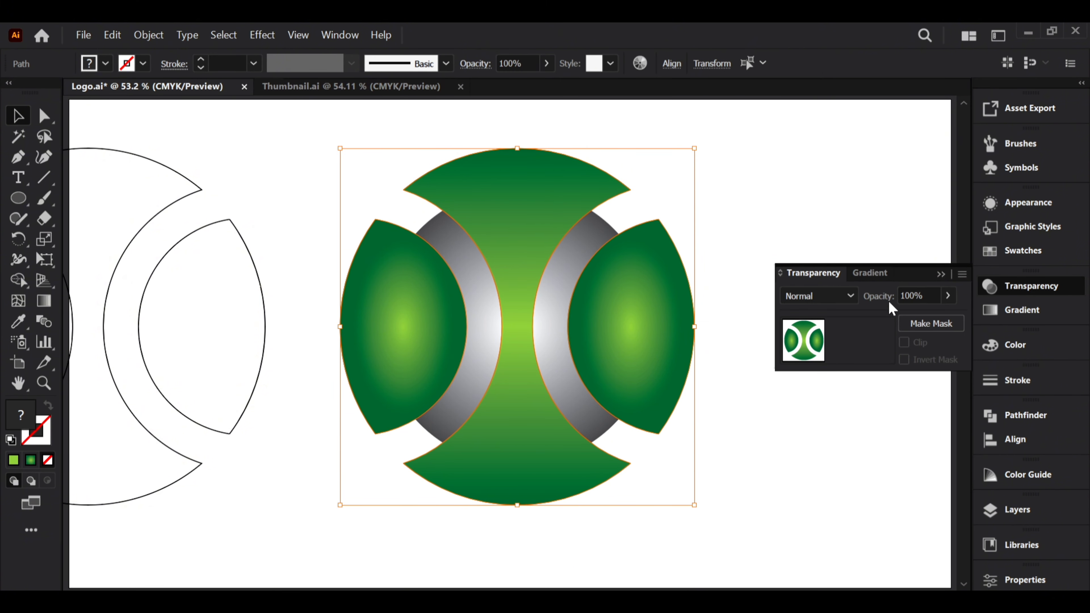
{"action": "left_click", "coordinate": [851, 296]}
{"action": "left_click", "coordinate": [814, 337]}
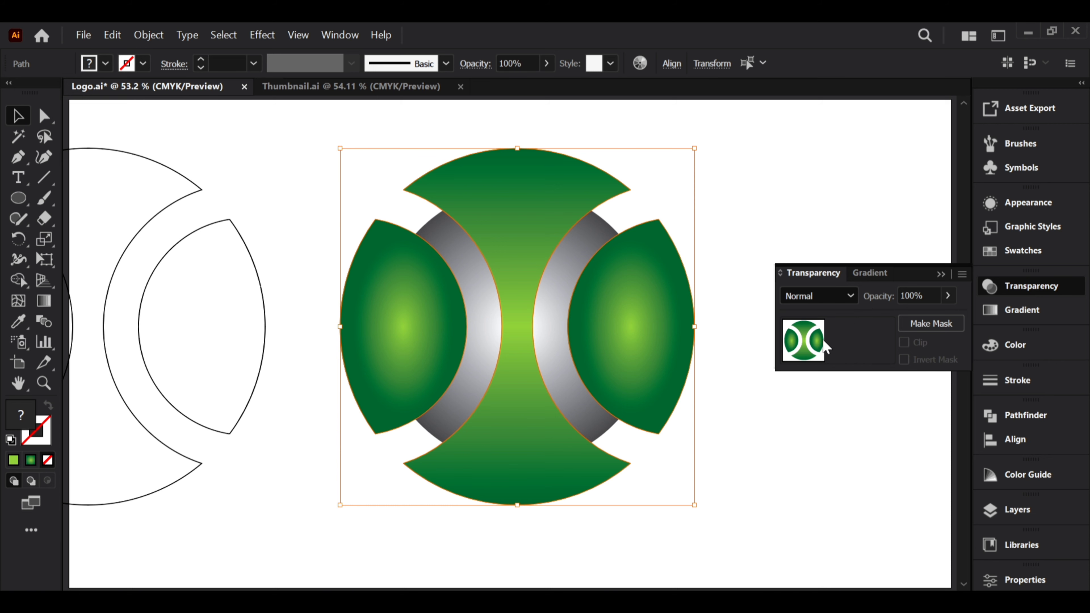
Reduce the opacity of the three green shapes to 90% and deselect them.
{"action": "left_click", "coordinate": [928, 296]}
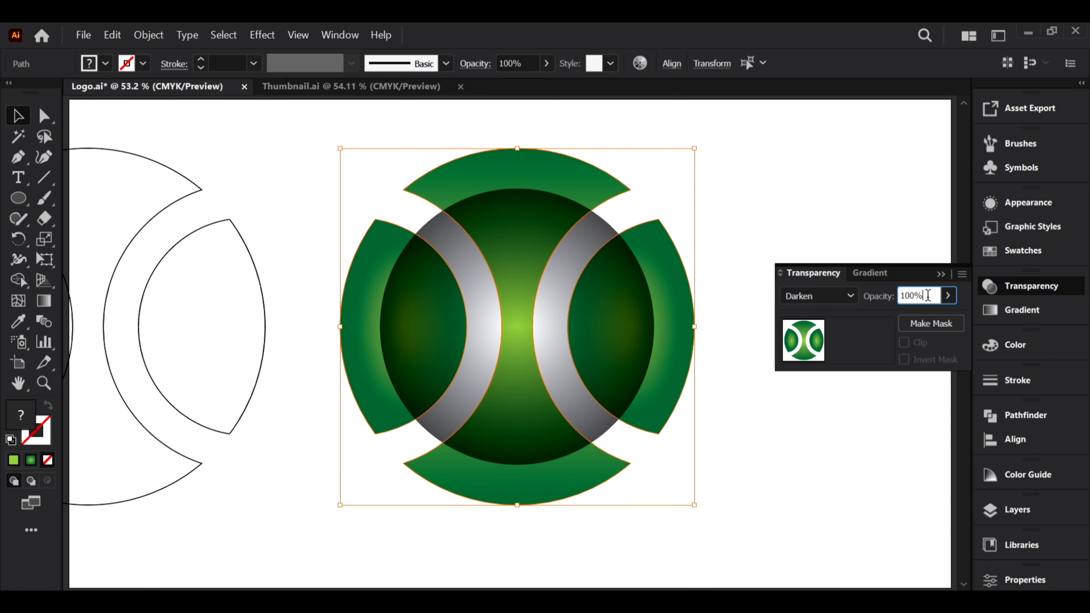
{"action": "left_click", "coordinate": [951, 297]}
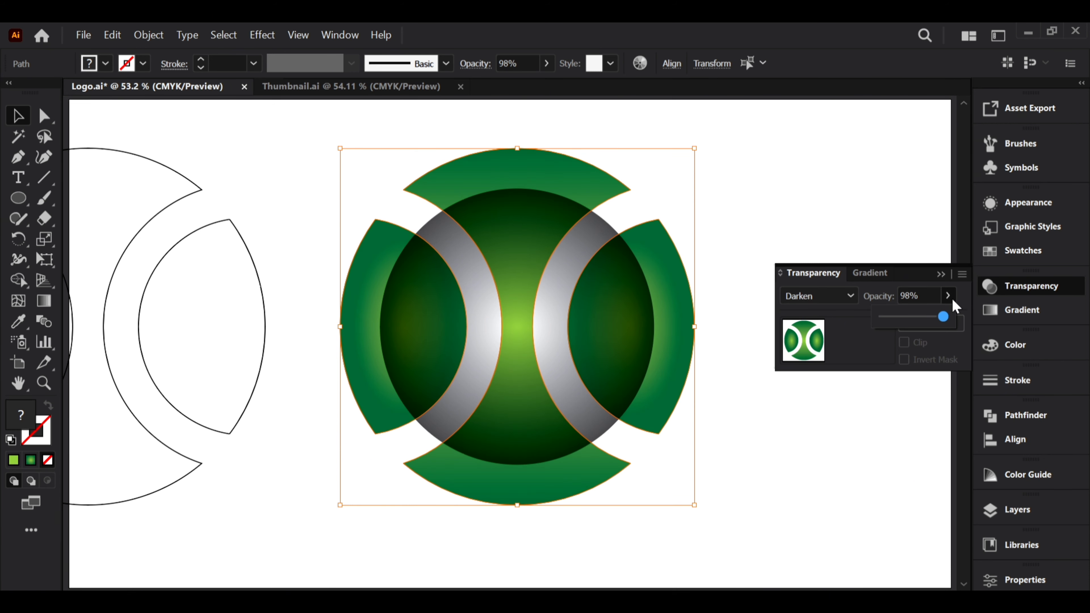
{"action": "key", "text": "Down"}
{"action": "key", "text": "Down"}
{"action": "key", "text": "Down"}
{"action": "key", "text": "Down"}
{"action": "key", "text": "Down"}
{"action": "key", "text": "Down"}
{"action": "key", "text": "Down"}
{"action": "key", "text": "Down"}
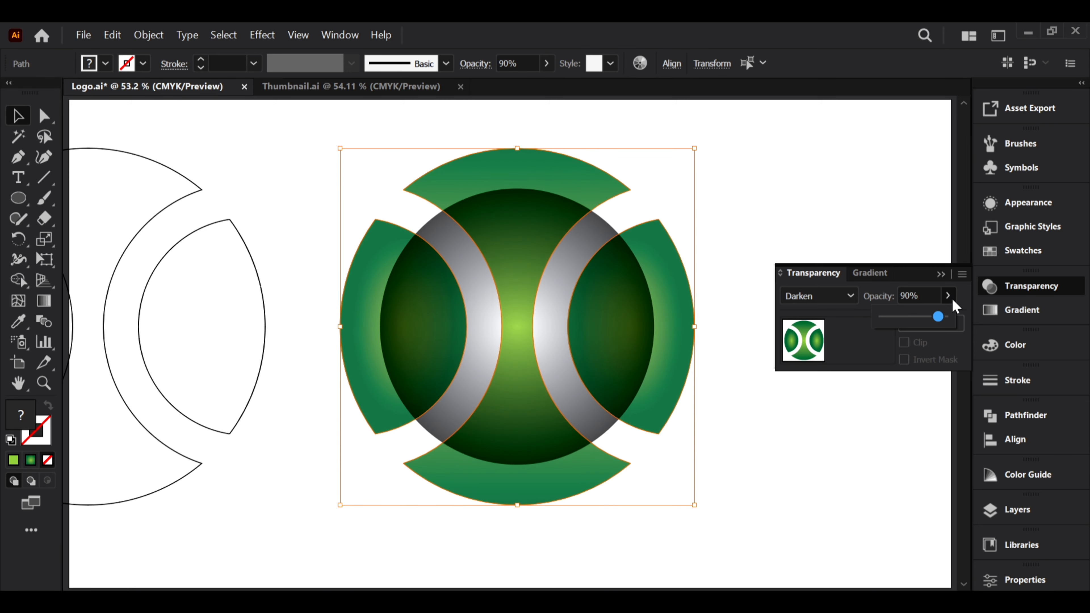
{"action": "key", "text": "Return"}
{"action": "left_click", "coordinate": [740, 385]}
Shift the right side shape's radial gradient slightly outward toward the emblem's right edge.
{"action": "left_click", "coordinate": [661, 365]}
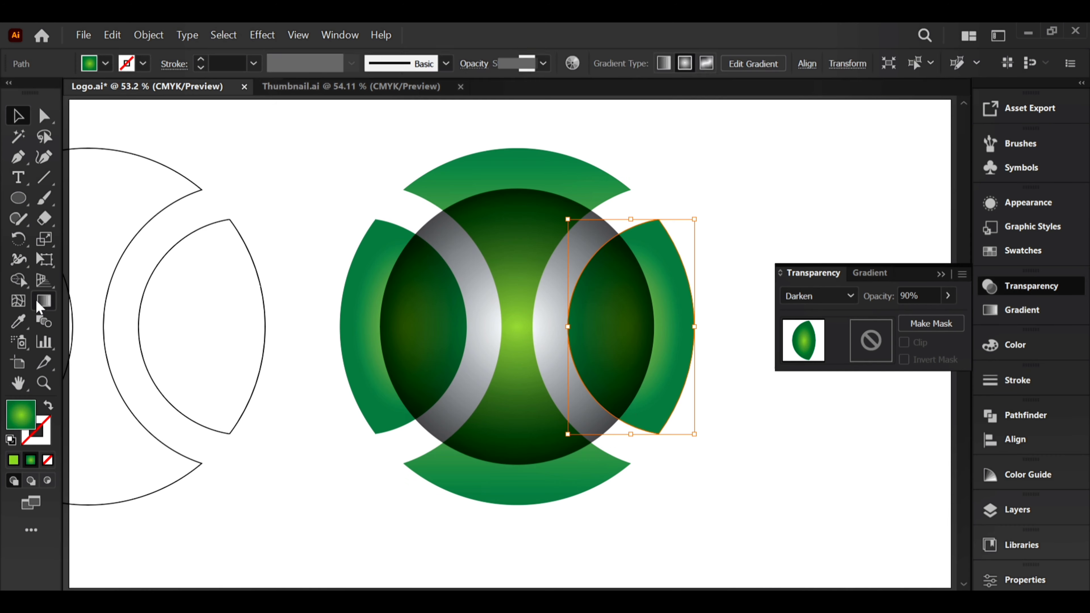
{"action": "left_click", "coordinate": [39, 303]}
{"action": "left_click_drag", "start_coordinate": [635, 365], "coordinate": [646, 364]}
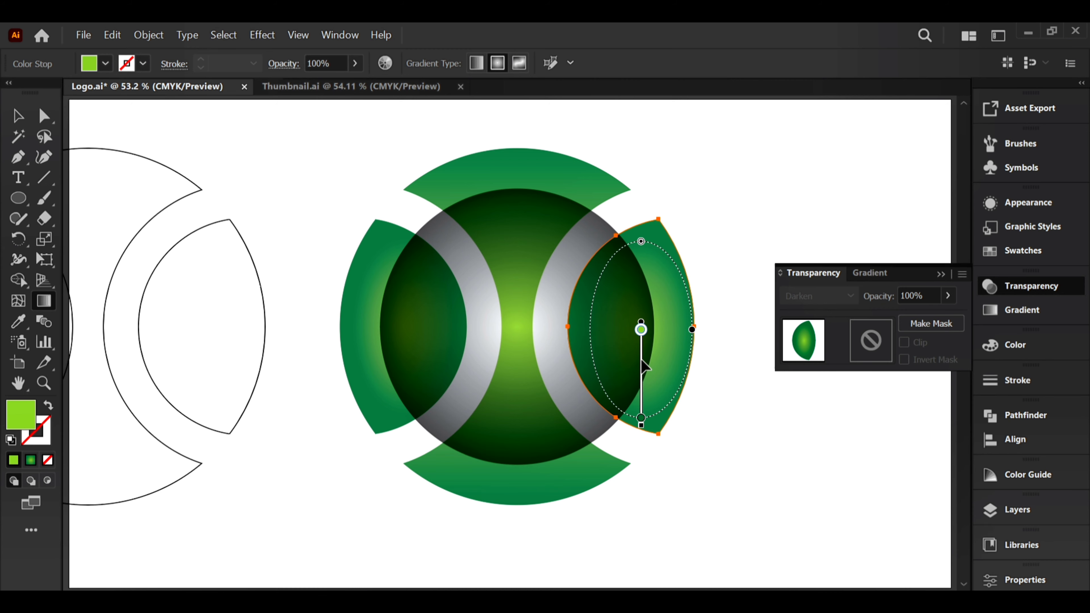
{"action": "key", "text": "v"}
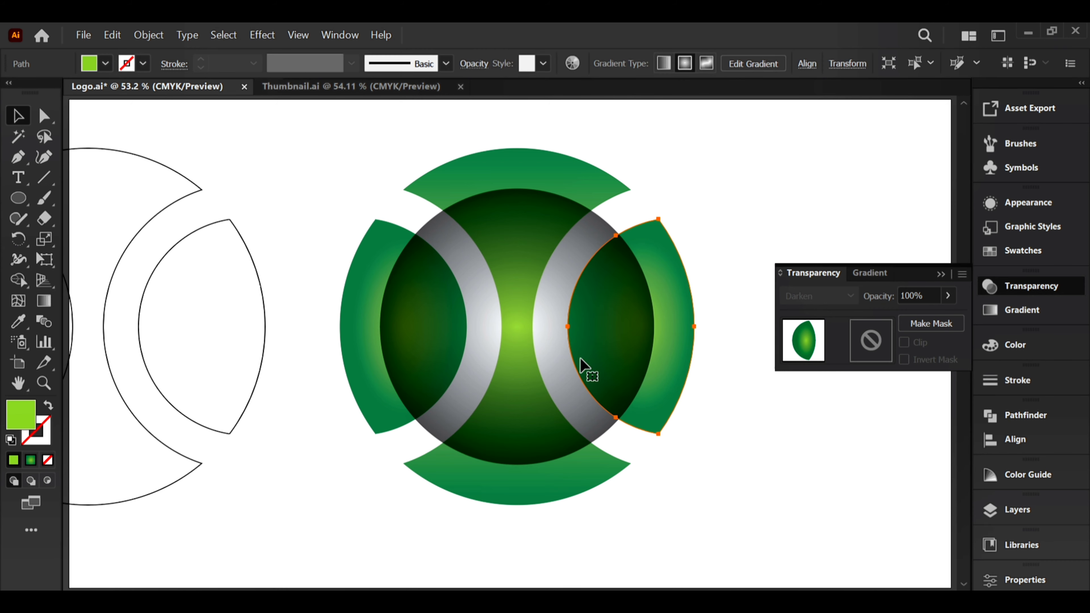
Shift the left side shape's radial gradient slightly outward toward the emblem's left edge and deselect the shape.
{"action": "left_click", "coordinate": [366, 344]}
{"action": "left_click", "coordinate": [43, 300]}
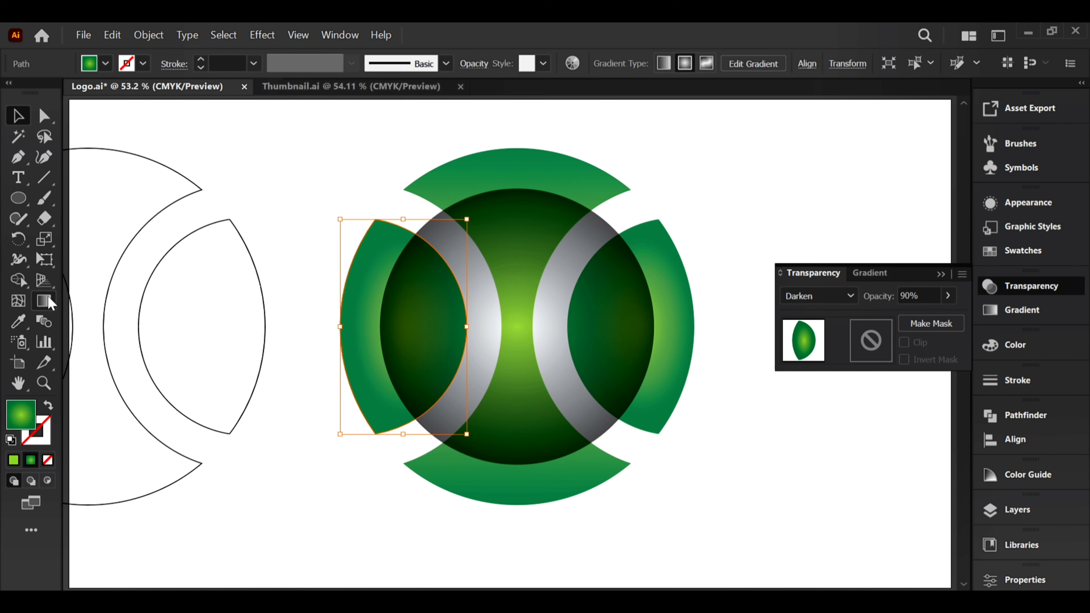
{"action": "left_click_drag", "start_coordinate": [404, 349], "coordinate": [390, 349]}
{"action": "key", "text": "v"}
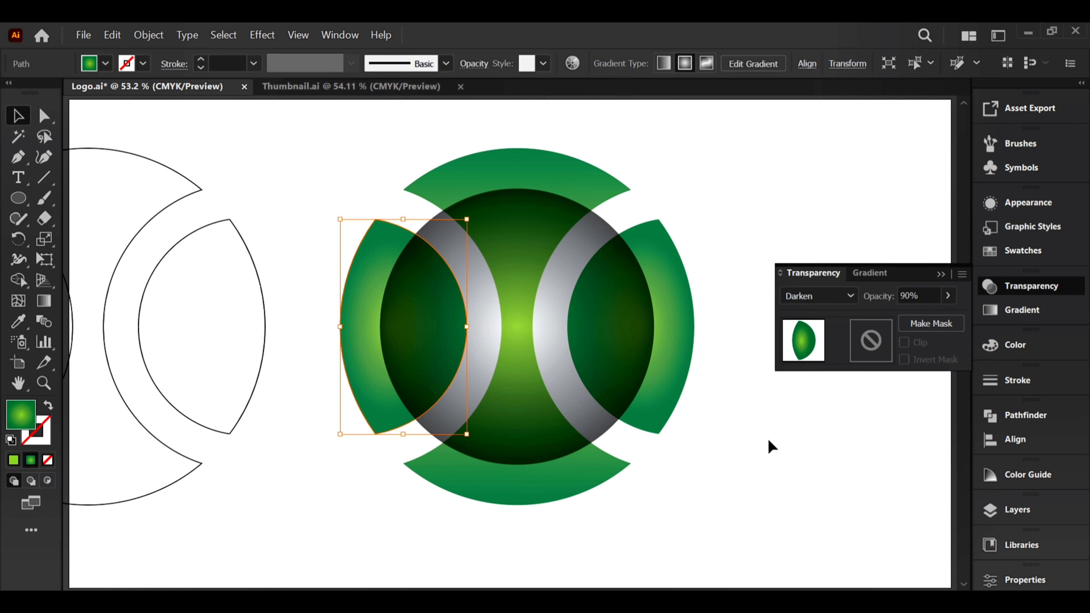
{"action": "left_click", "coordinate": [769, 446]}
Give the central shape's linear gradient two light green stops, at about 29% and 74%, between its dark green end stops.
{"action": "left_click", "coordinate": [516, 397]}
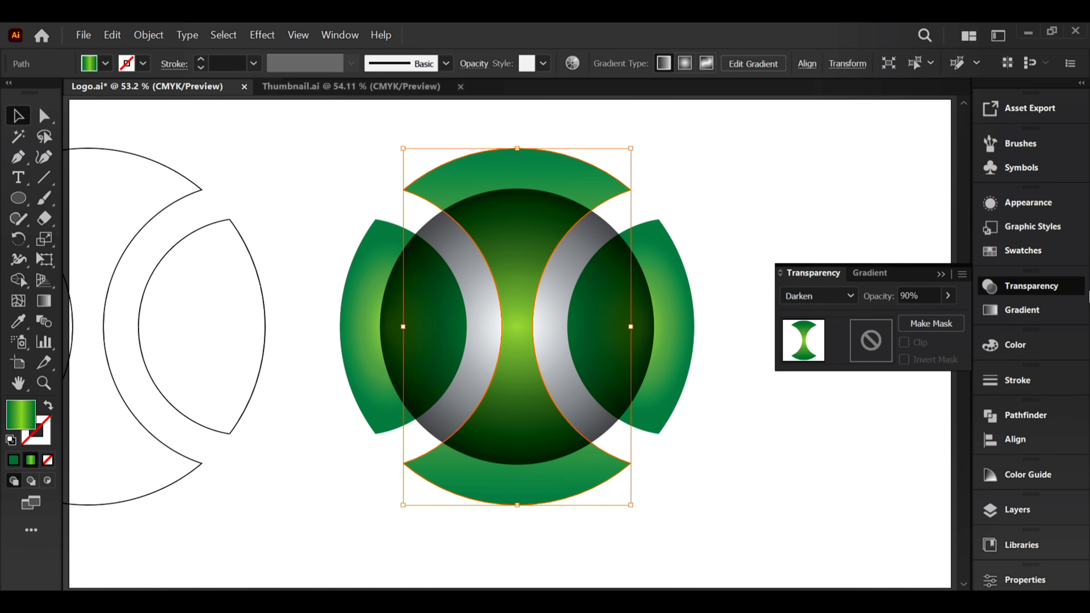
{"action": "left_click", "coordinate": [1041, 313]}
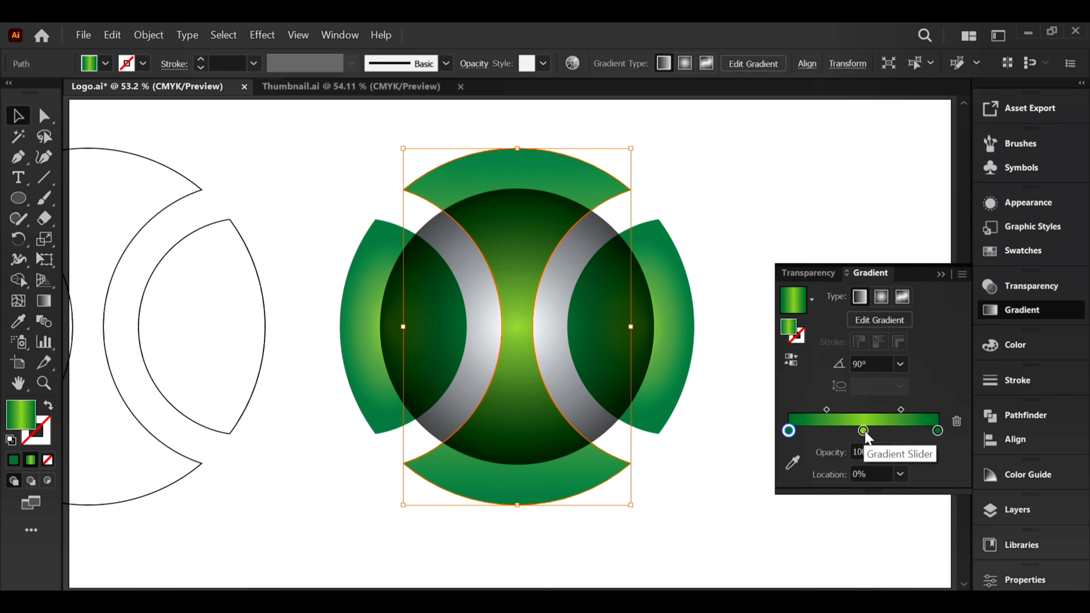
{"action": "left_click_drag", "start_coordinate": [863, 431], "coordinate": [814, 430]}
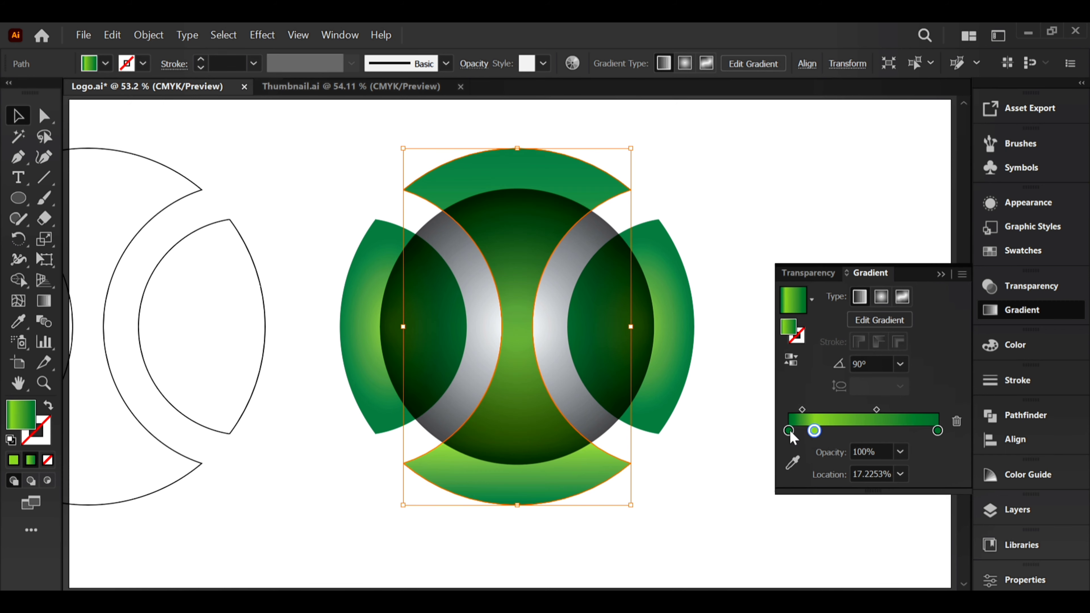
{"action": "key", "text": "ctrl+z"}
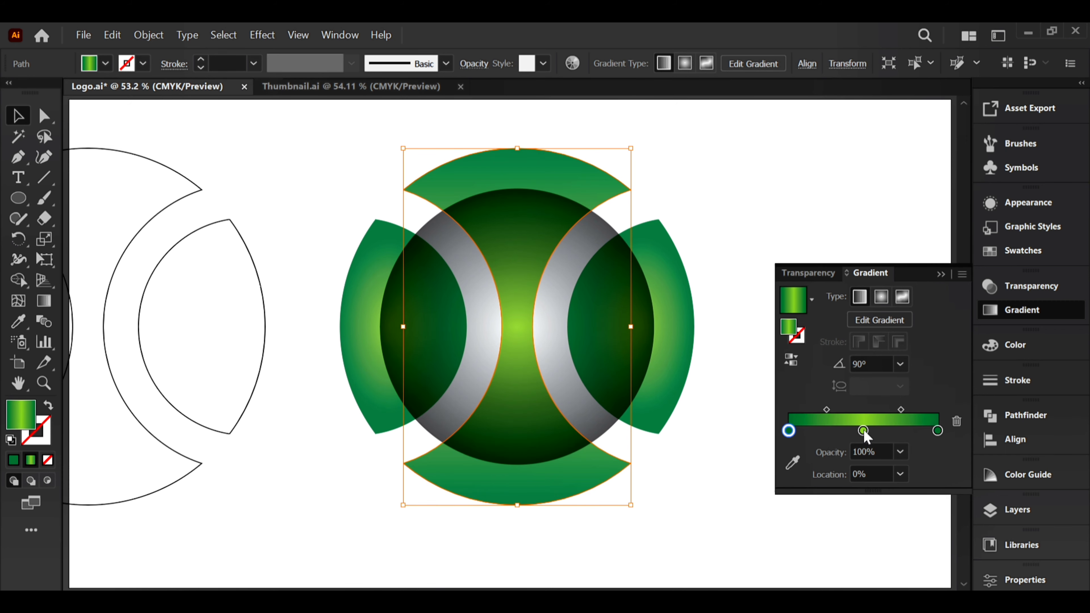
{"action": "left_click_drag", "start_coordinate": [863, 431], "coordinate": [899, 430]}
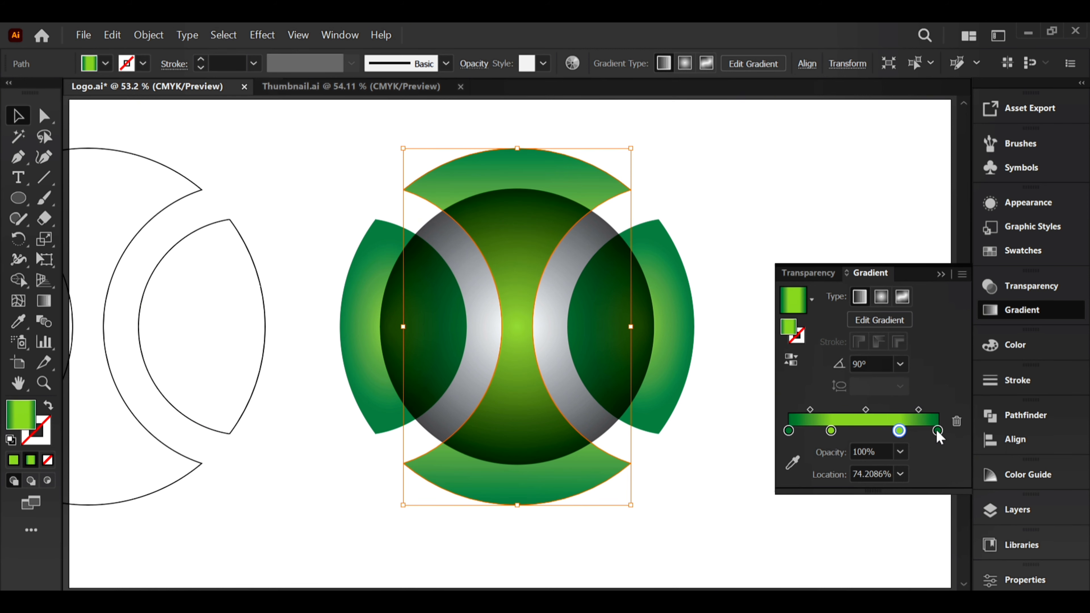
{"action": "left_click", "coordinate": [869, 431]}
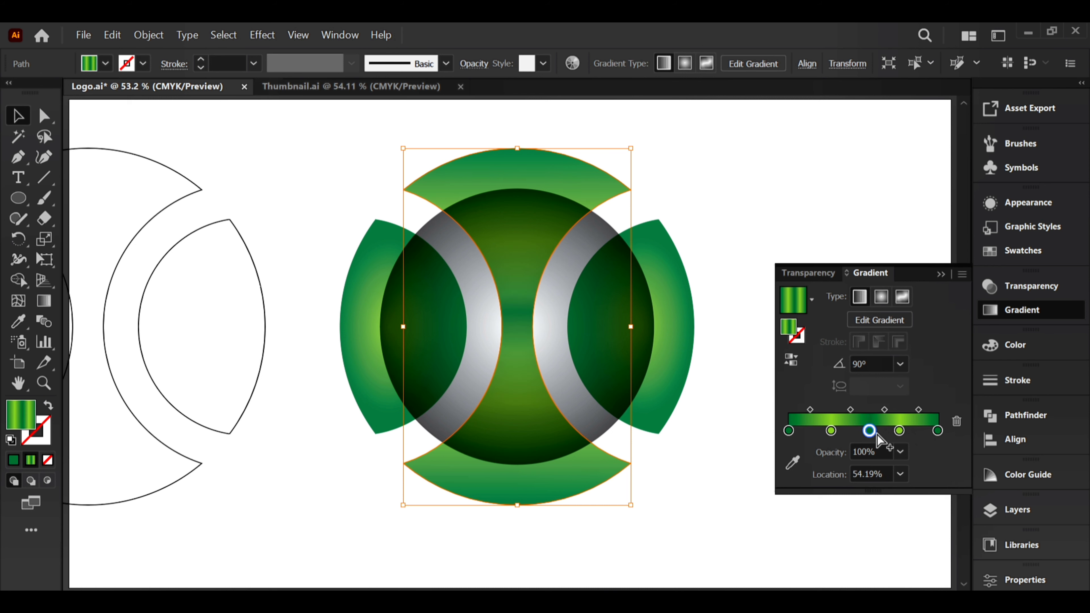
{"action": "key", "text": "Delete"}
Rearrange the central gradient to alternate light green stops at both ends and the middle with dark green stops at about 29% and 74%.
{"action": "left_click", "coordinate": [790, 431]}
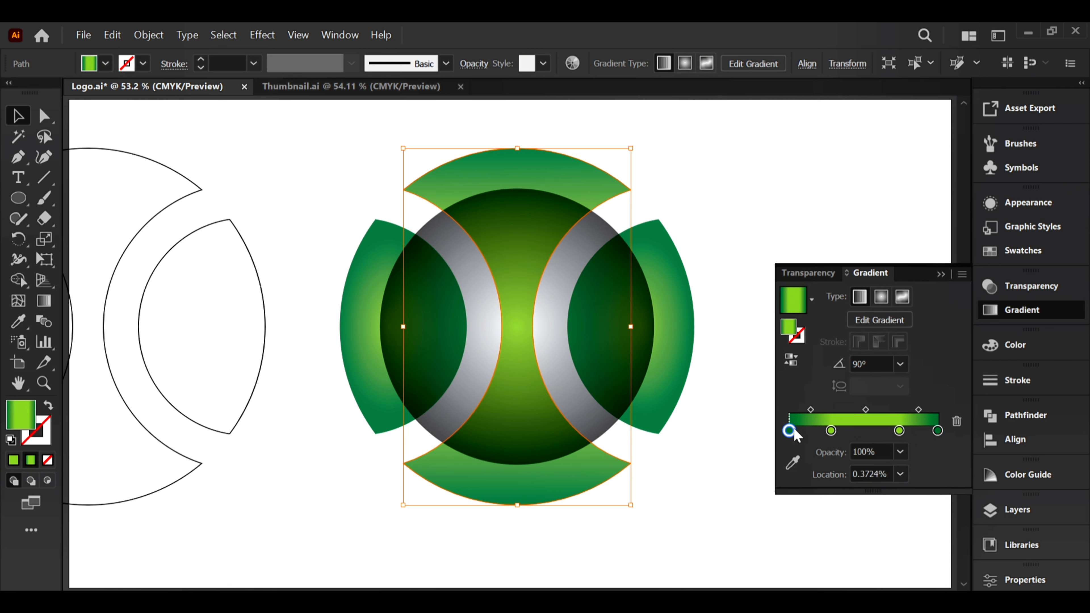
{"action": "mouse_move", "coordinate": [790, 430]}
{"action": "left_mouse_down"}
{"action": "mouse_move", "coordinate": [866, 431]}
{"action": "mouse_move", "coordinate": [789, 430]}
{"action": "left_mouse_up"}
{"action": "left_click_drag", "start_coordinate": [866, 430], "coordinate": [831, 430]}
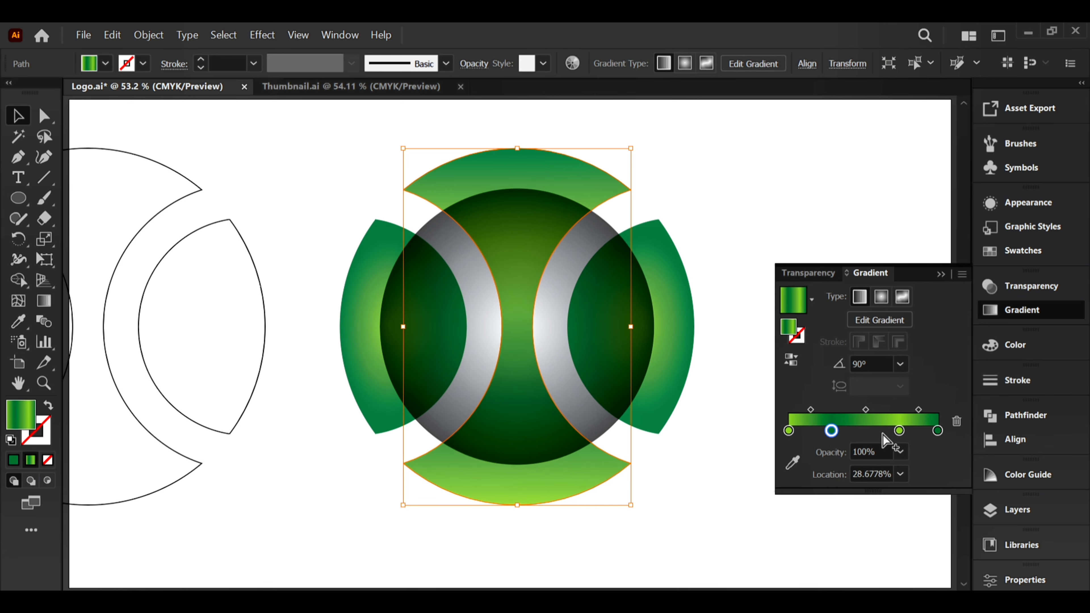
{"action": "left_click_drag", "start_coordinate": [899, 430], "coordinate": [948, 431]}
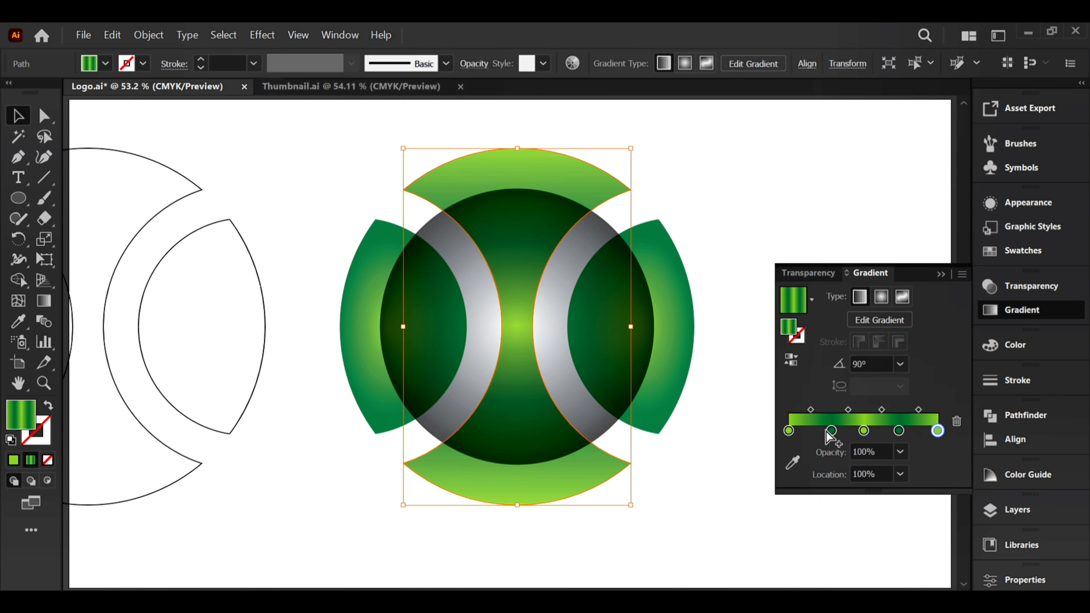
Set the central gradient's first dark green stop to location 25% and its middle light green stop to 50%.
{"action": "left_click", "coordinate": [832, 430]}
{"action": "left_click", "coordinate": [872, 470]}
{"action": "type", "text": "25"}
{"action": "key", "text": "Return"}
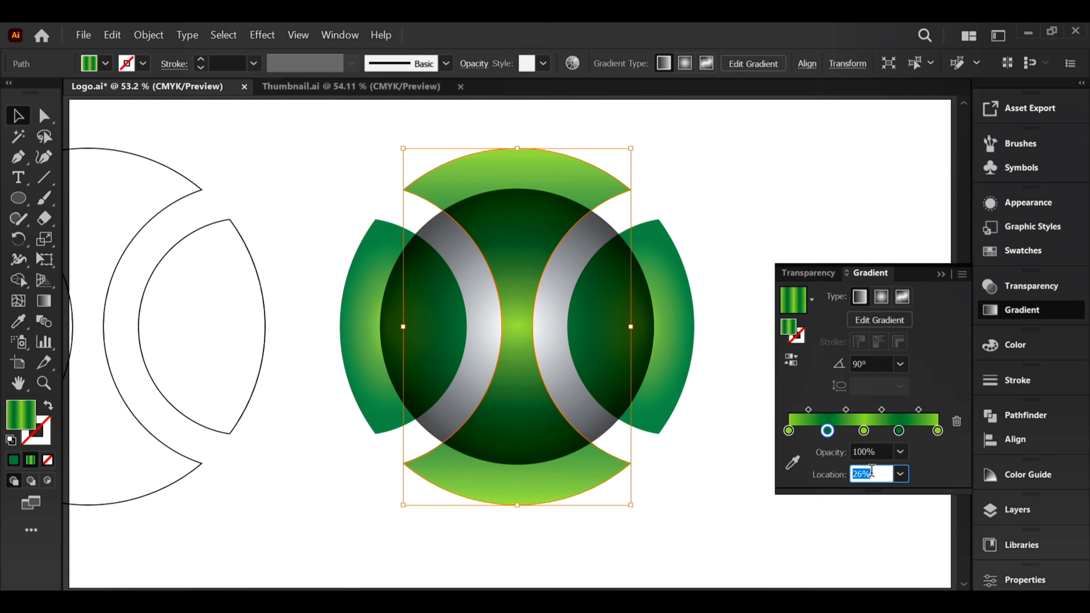
{"action": "left_click", "coordinate": [864, 430]}
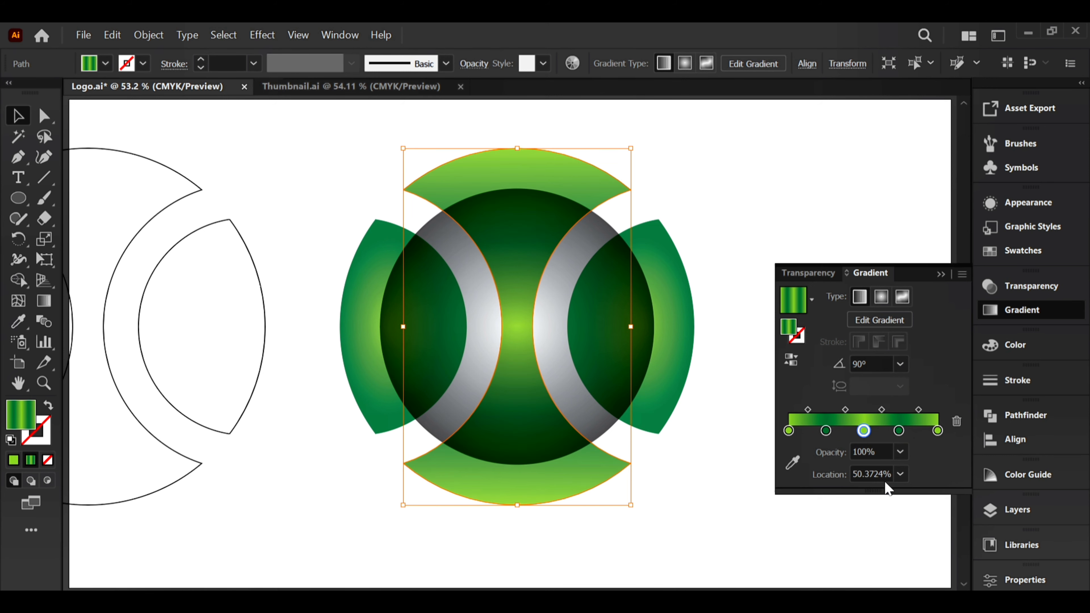
{"action": "left_click", "coordinate": [875, 474]}
{"action": "type", "text": "50"}
{"action": "key", "text": "Return"}
Set the central gradient's second dark green stop to location 75% and deselect the shape.
{"action": "left_click", "coordinate": [899, 431]}
{"action": "left_click", "coordinate": [885, 473]}
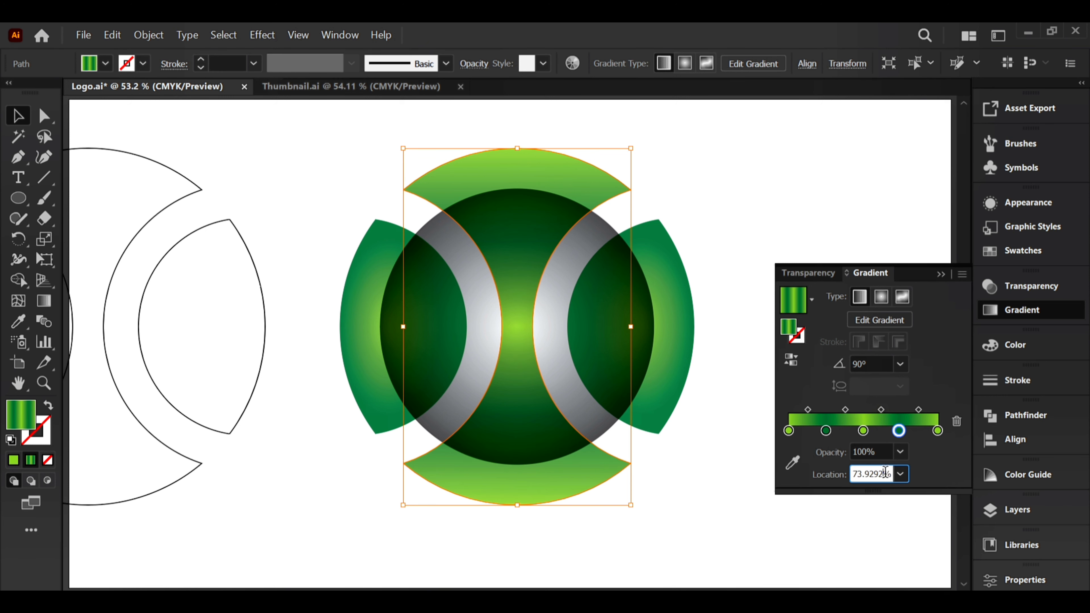
{"action": "type", "text": "75"}
{"action": "key", "text": "Return"}
{"action": "left_click", "coordinate": [937, 431]}
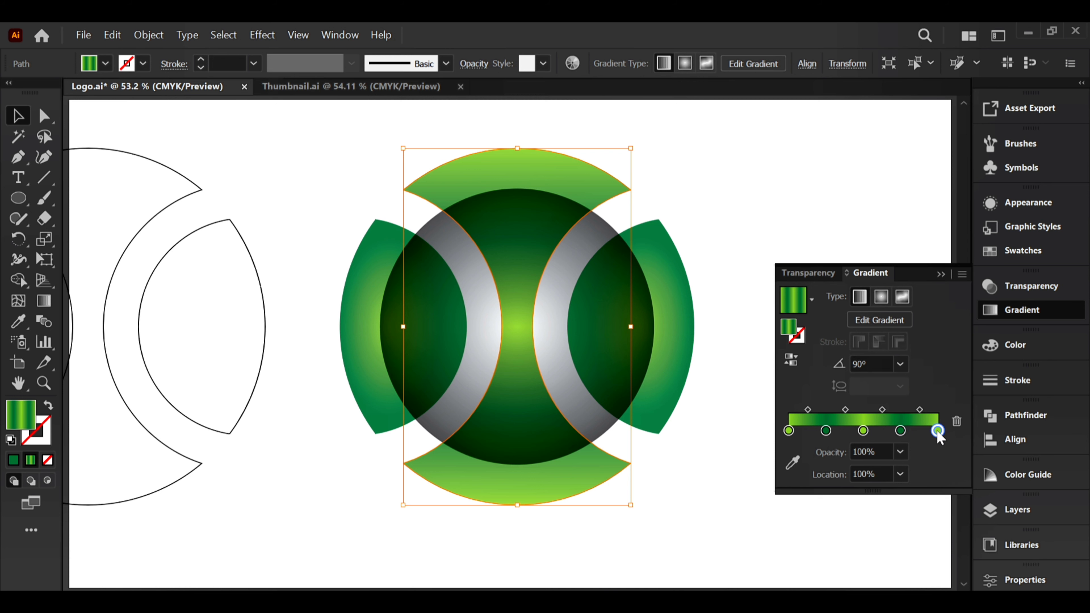
{"action": "left_click", "coordinate": [761, 410]}
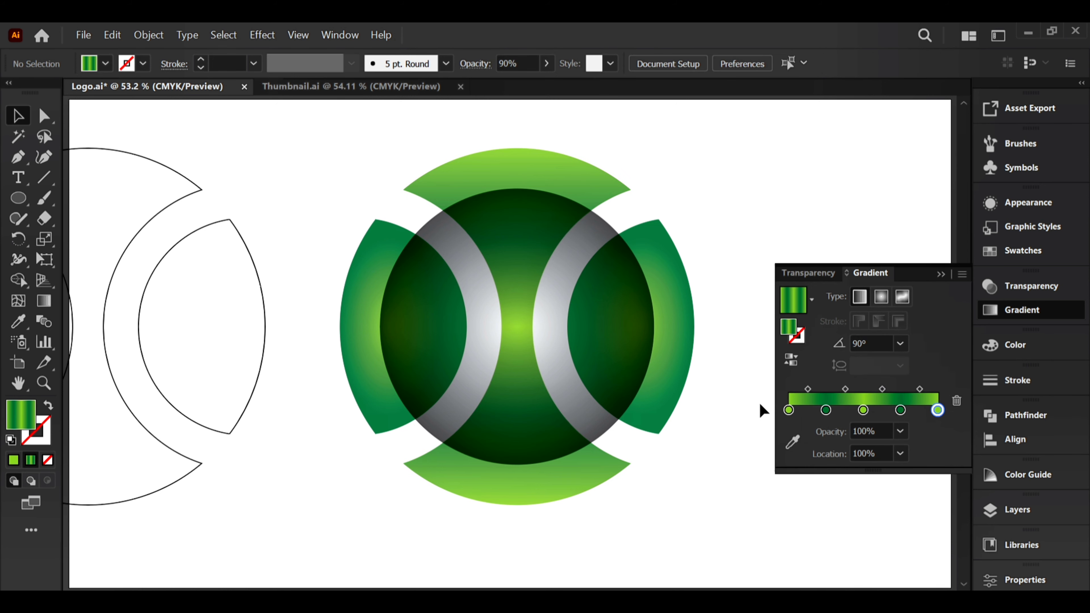
Copy the right green side shape and paste the duplicate in front of it, with the gradient settings collapsed.
{"action": "left_click", "coordinate": [689, 340]}
{"action": "left_click", "coordinate": [941, 273]}
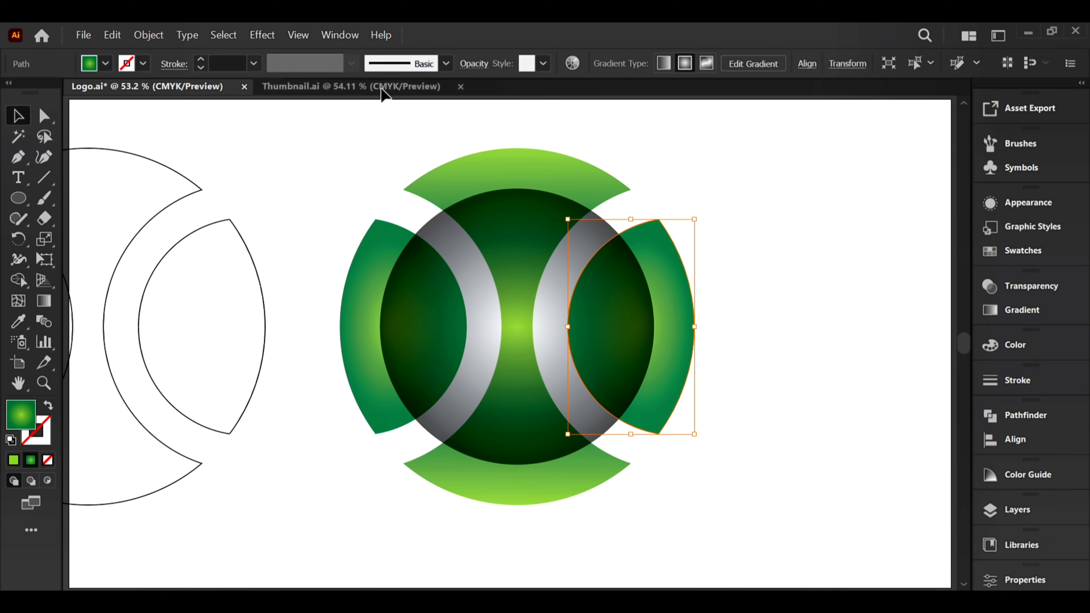
{"action": "left_click", "coordinate": [113, 35]}
{"action": "left_click", "coordinate": [142, 107]}
{"action": "left_click", "coordinate": [113, 35]}
{"action": "left_click", "coordinate": [142, 143]}
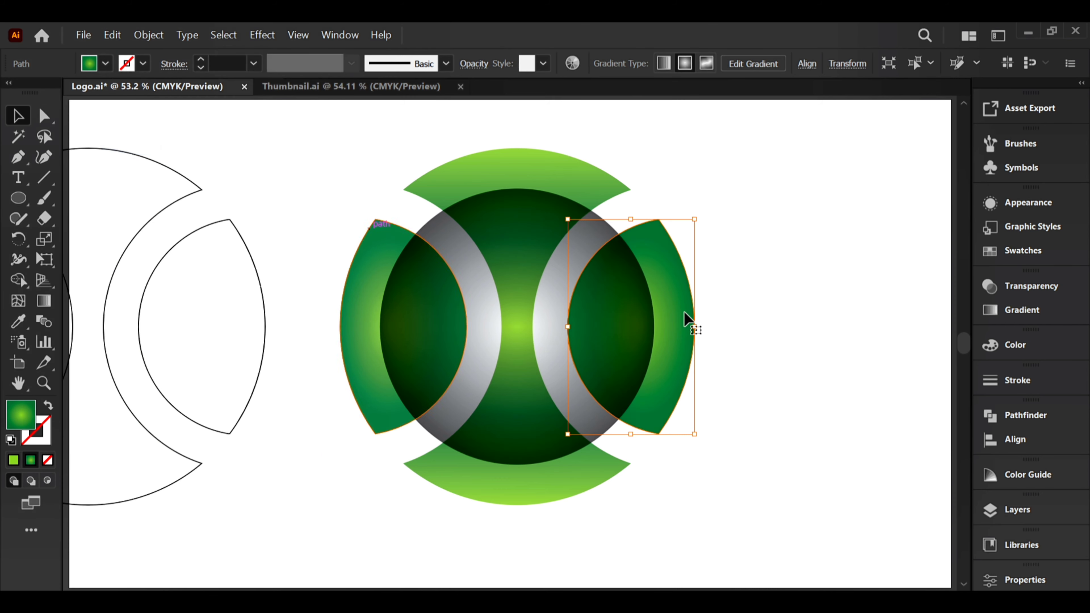
Move the duplicated right side shape slightly inward to the left, reduce its height a little, and deselect it.
{"action": "left_click_drag", "start_coordinate": [686, 328], "coordinate": [669, 330]}
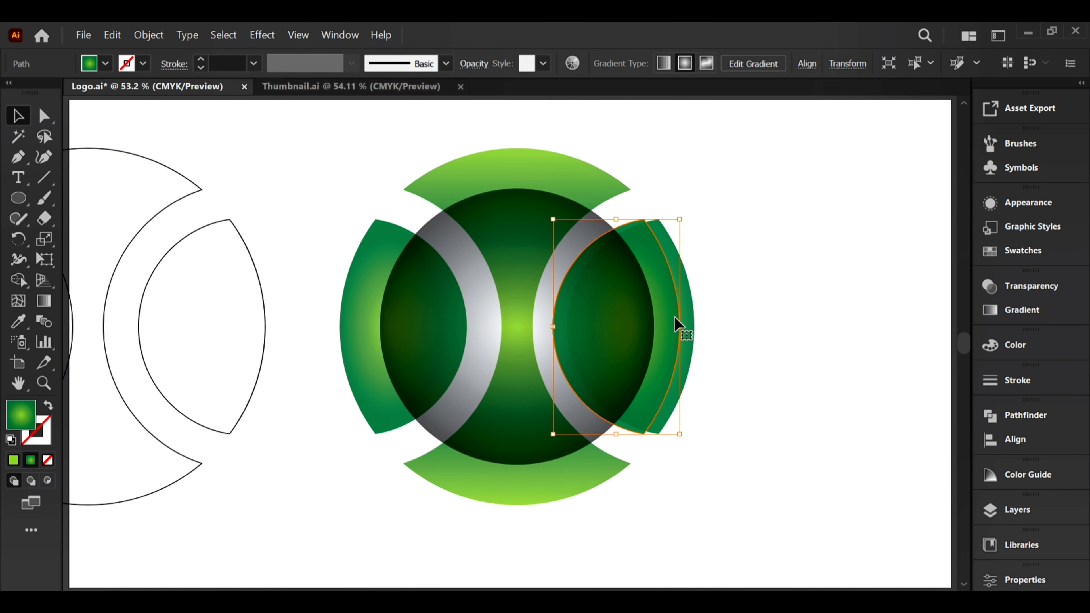
{"action": "left_click_drag", "start_coordinate": [617, 220], "coordinate": [617, 226]}
{"action": "left_click", "coordinate": [746, 282]}
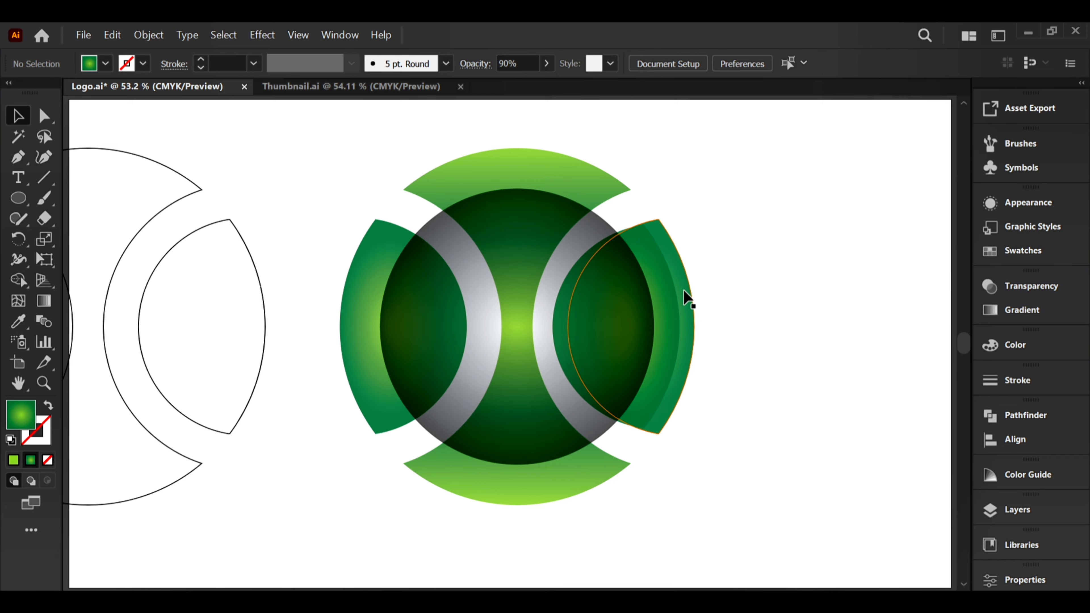
Copy the right green side shape and paste the duplicate in front of it.
{"action": "left_click", "coordinate": [686, 297]}
{"action": "left_click", "coordinate": [112, 35]}
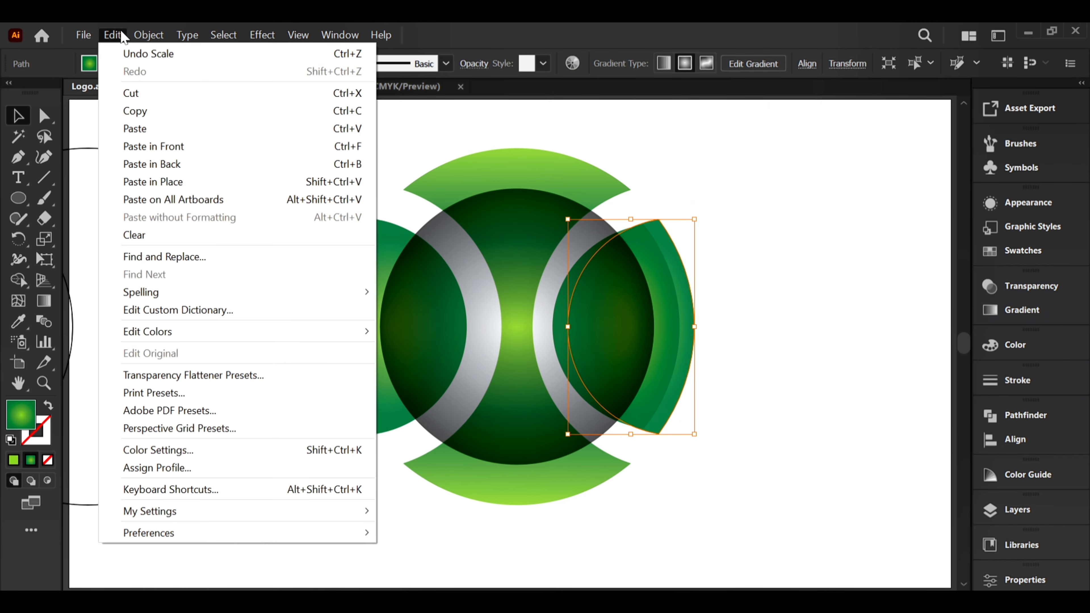
{"action": "left_click", "coordinate": [143, 113]}
{"action": "left_click", "coordinate": [111, 35]}
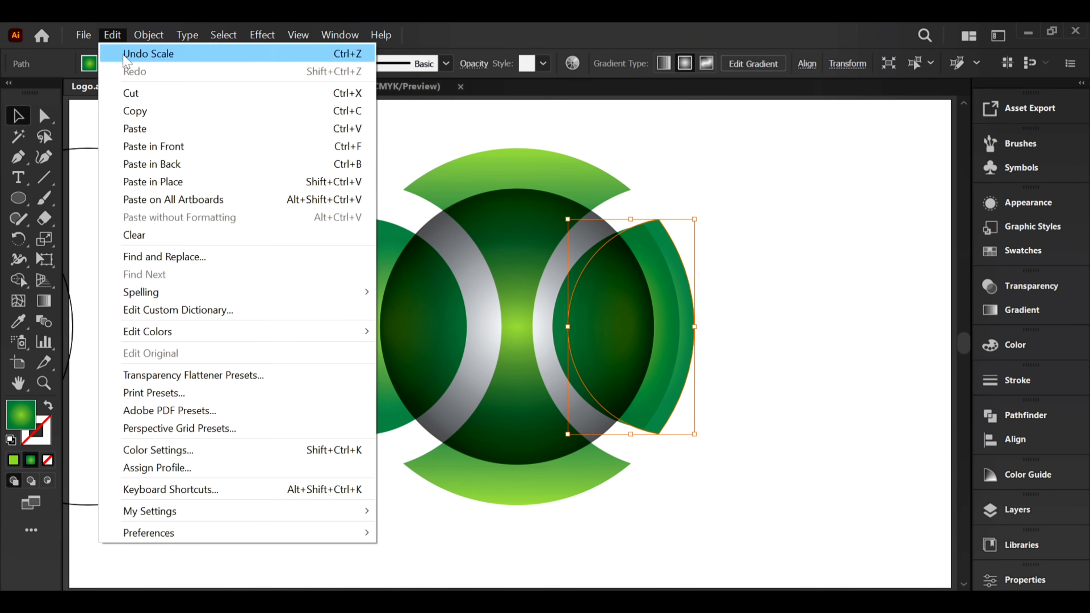
{"action": "left_click", "coordinate": [171, 148]}
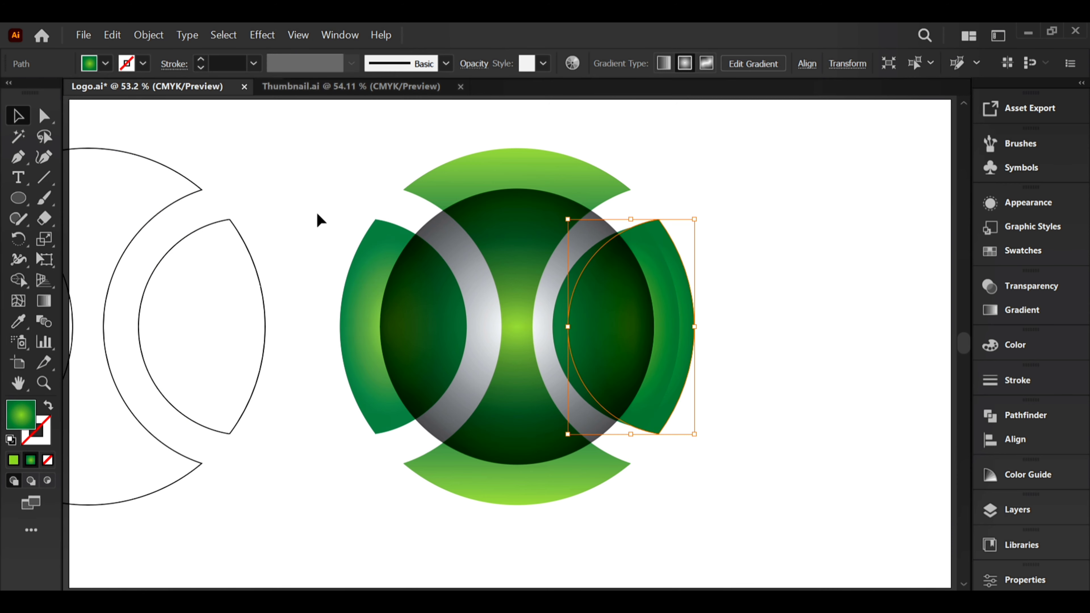
Use Shape Builder to cut the right side shape's duplicates down to a thin crescent along its inner edge.
{"action": "left_click", "coordinate": [562, 341]}
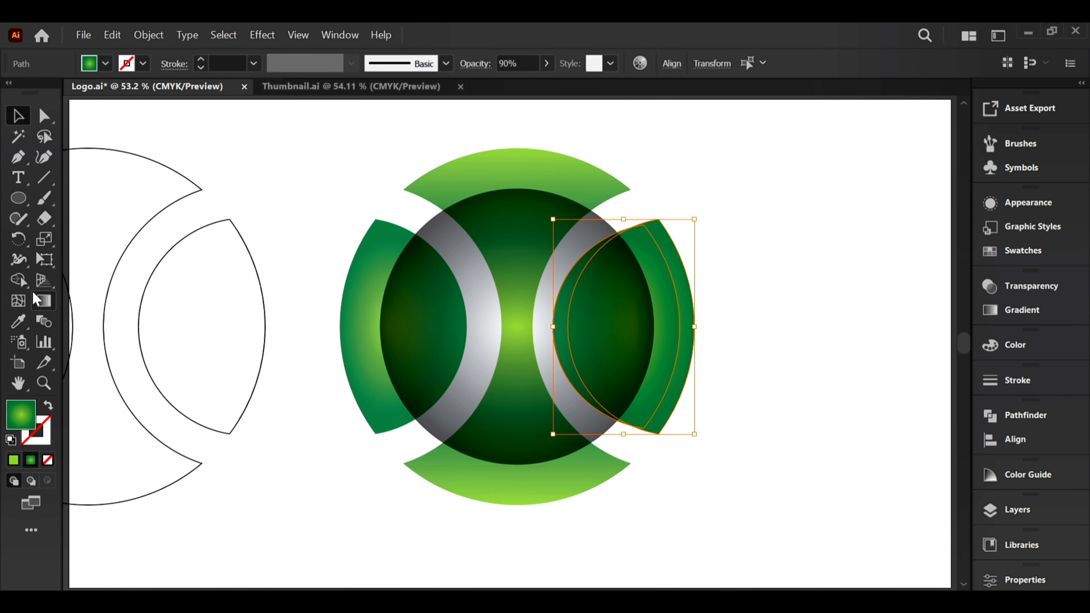
{"action": "left_click", "coordinate": [18, 279]}
{"action": "left_click_drag", "start_coordinate": [629, 361], "coordinate": [748, 379]}
{"action": "key", "text": "v"}
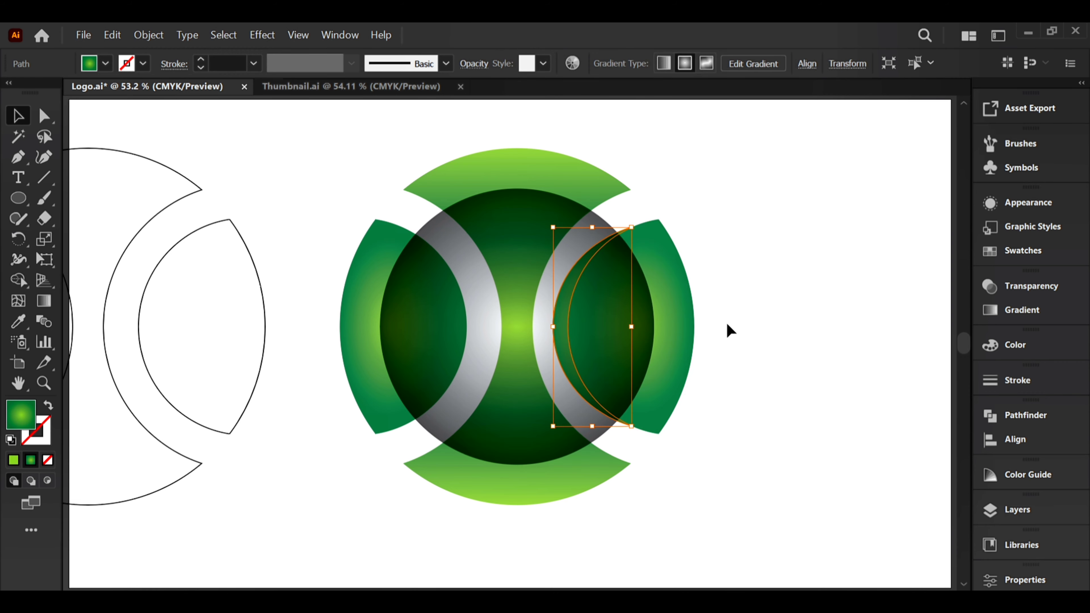
{"action": "left_click", "coordinate": [727, 322]}
{"action": "left_click_drag", "start_coordinate": [683, 331], "coordinate": [805, 339]}
{"action": "key", "text": "ctrl+z"}
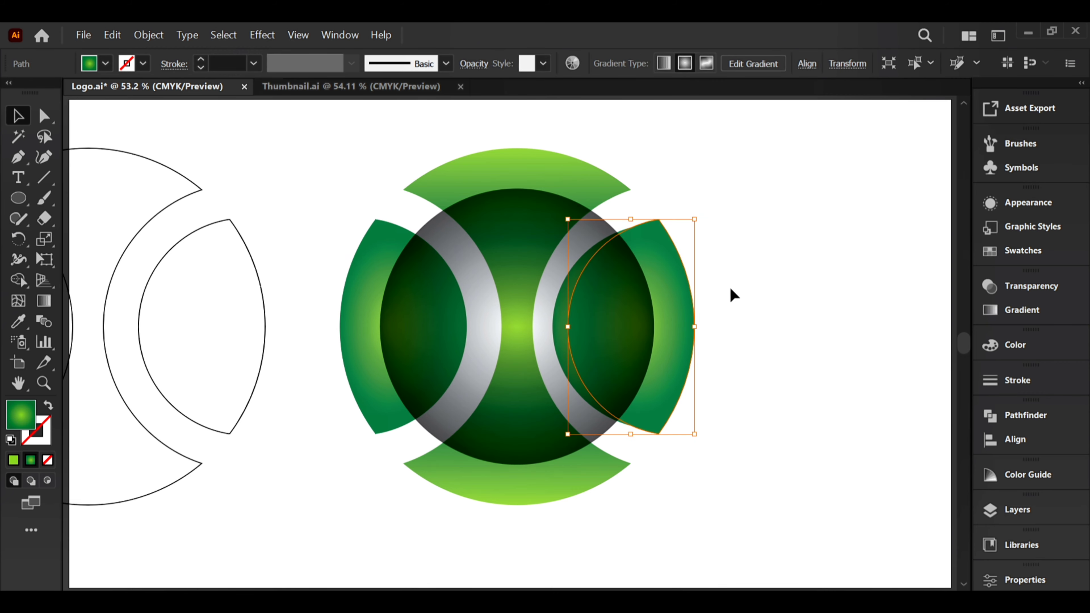
{"action": "left_click", "coordinate": [728, 298]}
Select the right crescent and set its gradient's light green stop to location 50%.
{"action": "left_click", "coordinate": [564, 333]}
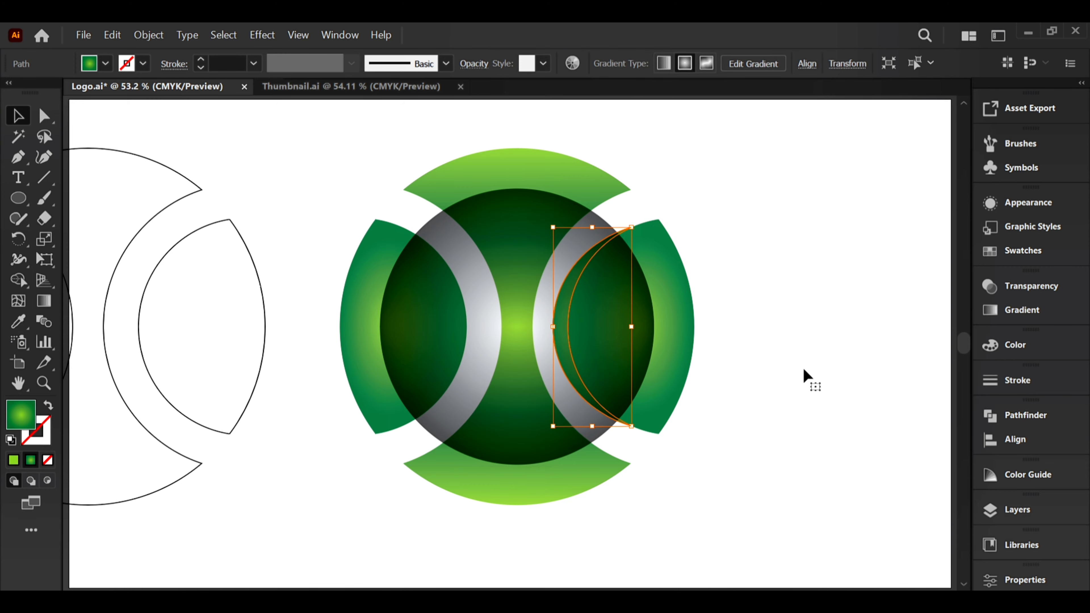
{"action": "left_click", "coordinate": [1000, 317]}
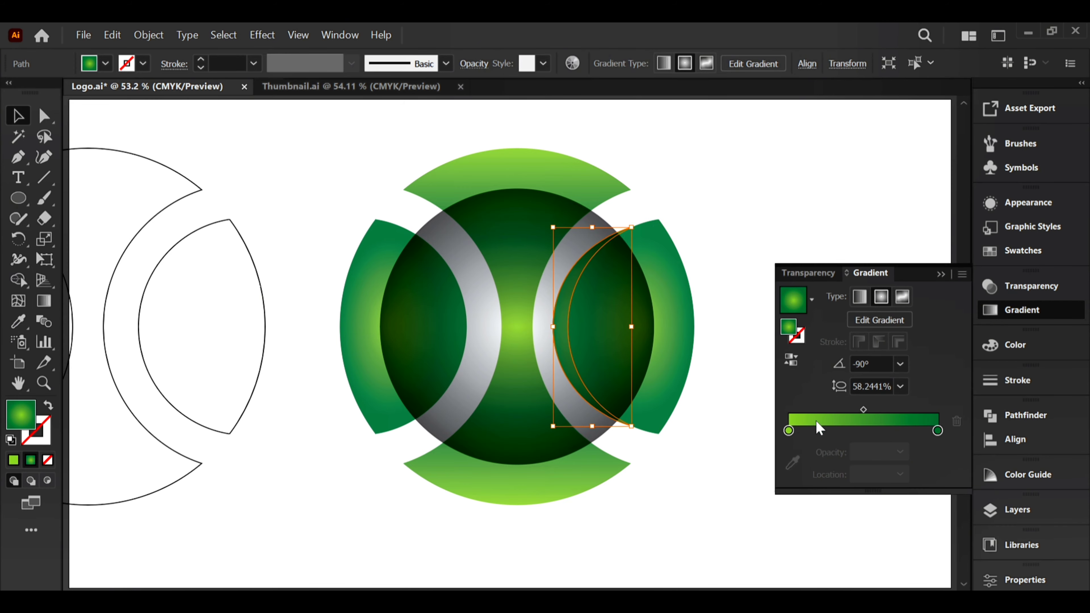
{"action": "left_click", "coordinate": [788, 431]}
{"action": "left_click_drag", "start_coordinate": [789, 430], "coordinate": [866, 430]}
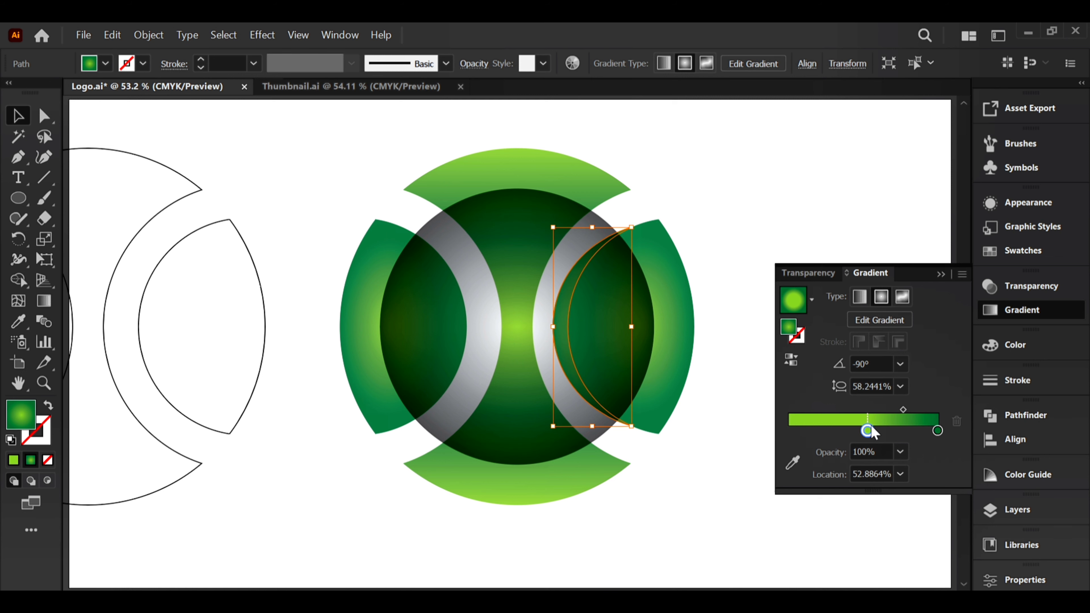
{"action": "left_click", "coordinate": [886, 475]}
{"action": "type", "text": "50"}
{"action": "key", "text": "Return"}
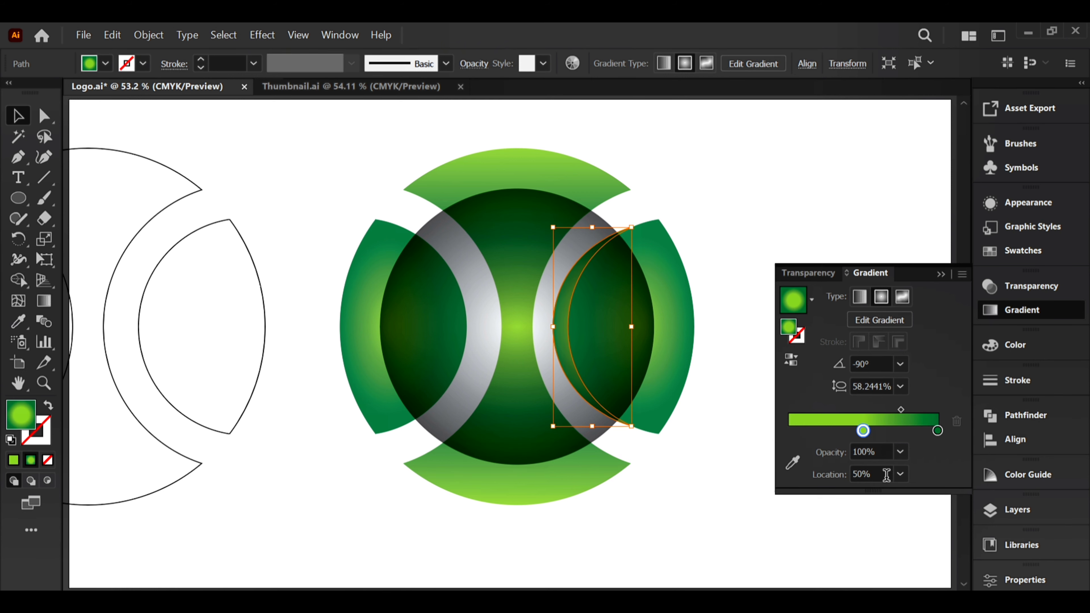
Add a dark green stop at 0% and make the crescent's gradient linear, running vertically from its upper tip to its lower tip.
{"action": "left_click_drag", "start_coordinate": [938, 430], "coordinate": [789, 431]}
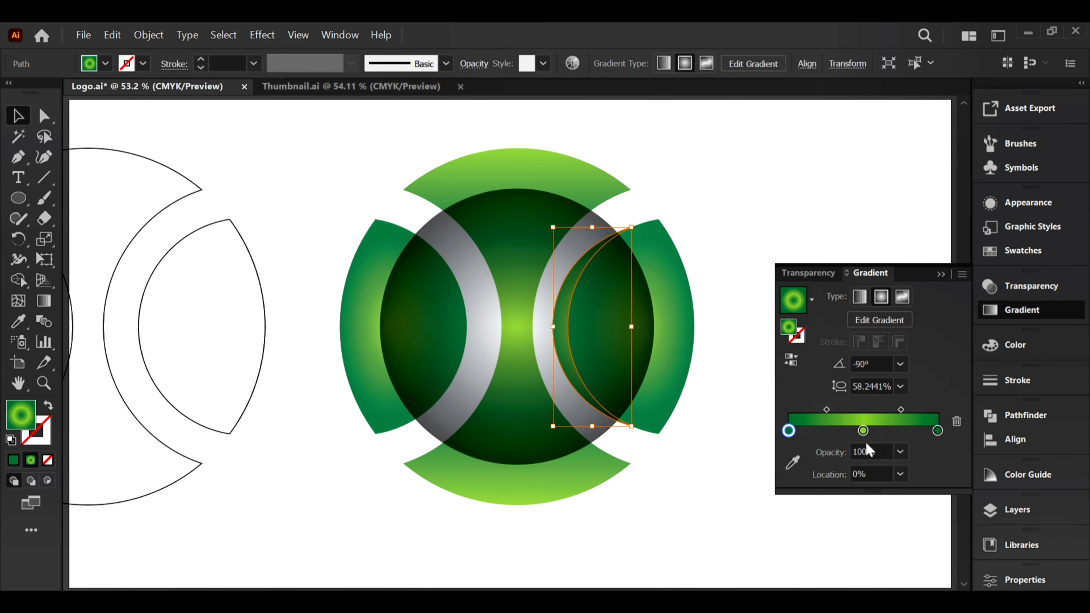
{"action": "left_click", "coordinate": [860, 296]}
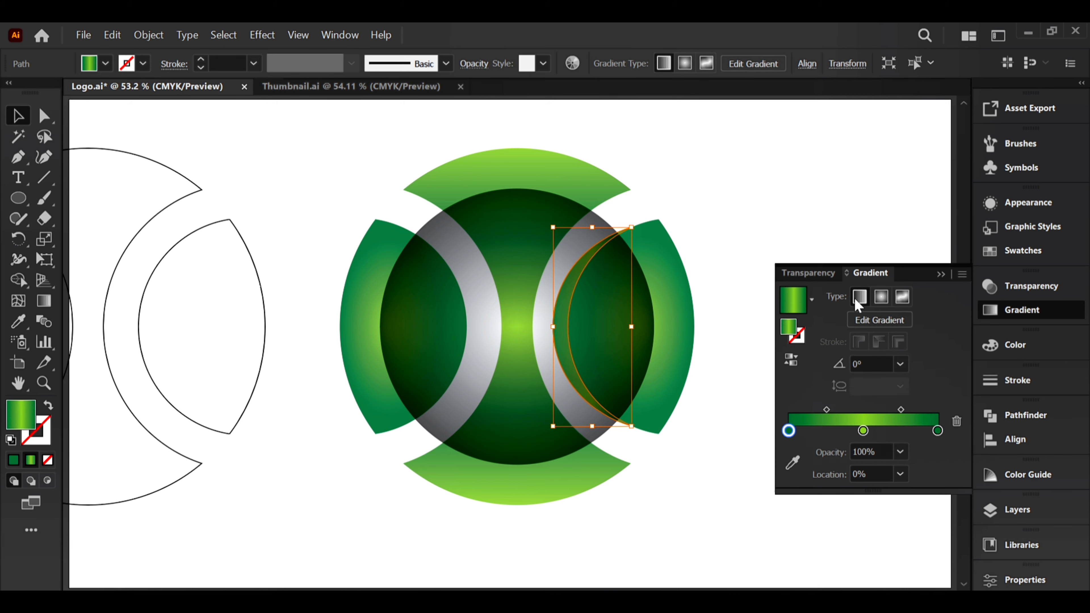
{"action": "left_click", "coordinate": [44, 301]}
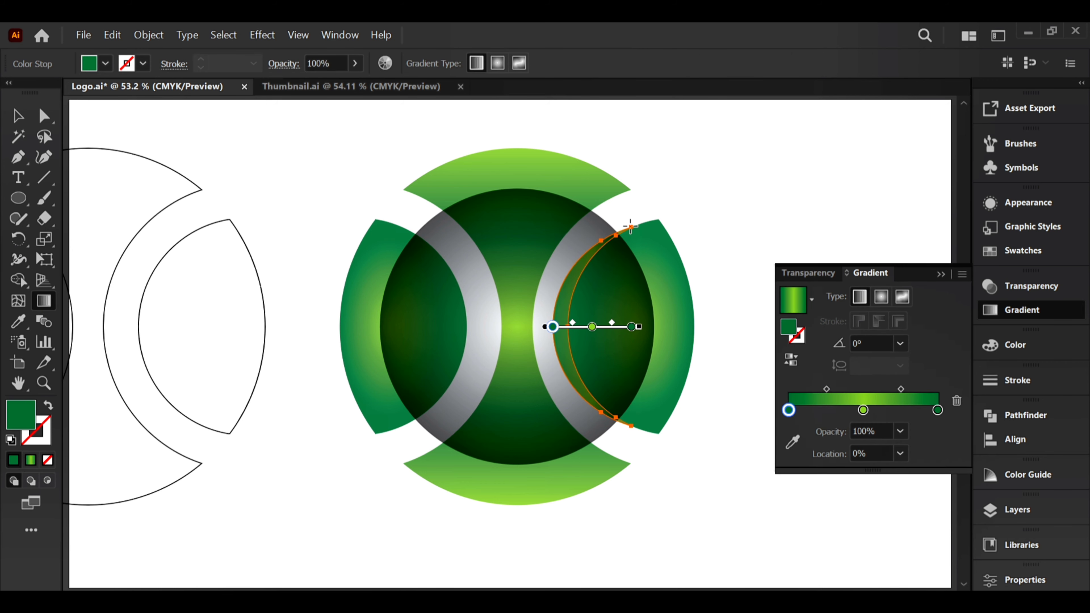
{"action": "left_click_drag", "start_coordinate": [631, 226], "coordinate": [631, 423]}
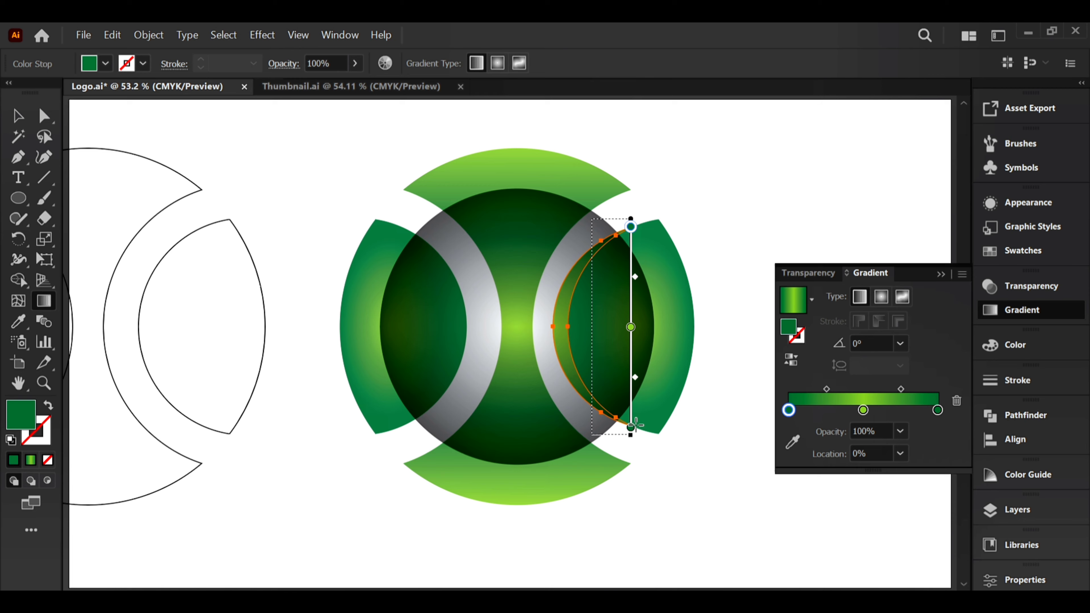
Change the crescent gradient's middle stop from light green to white.
{"action": "double_click", "coordinate": [863, 410]}
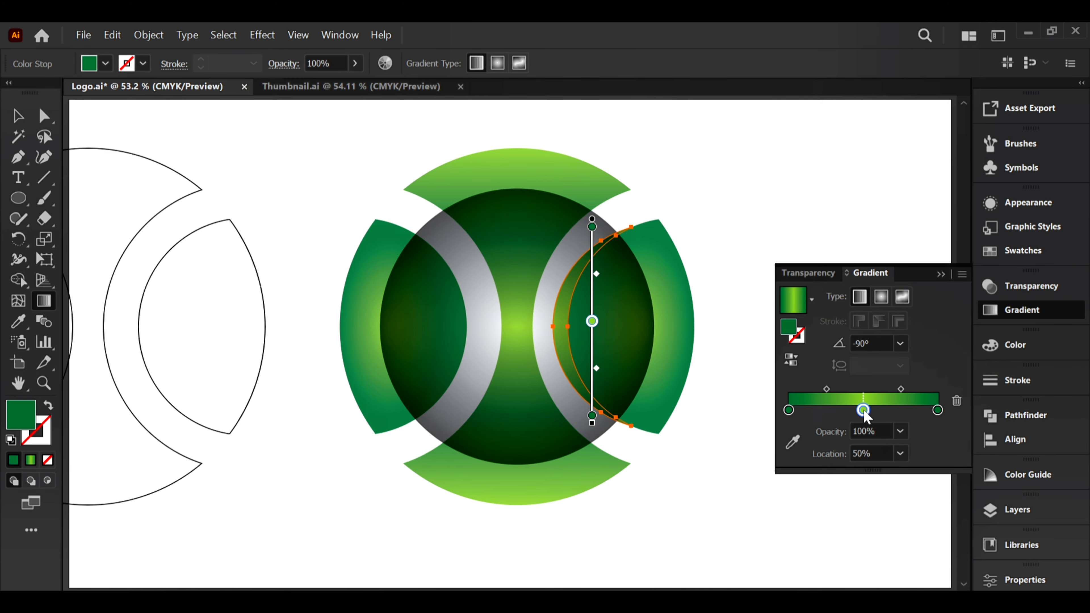
{"action": "left_click", "coordinate": [766, 285]}
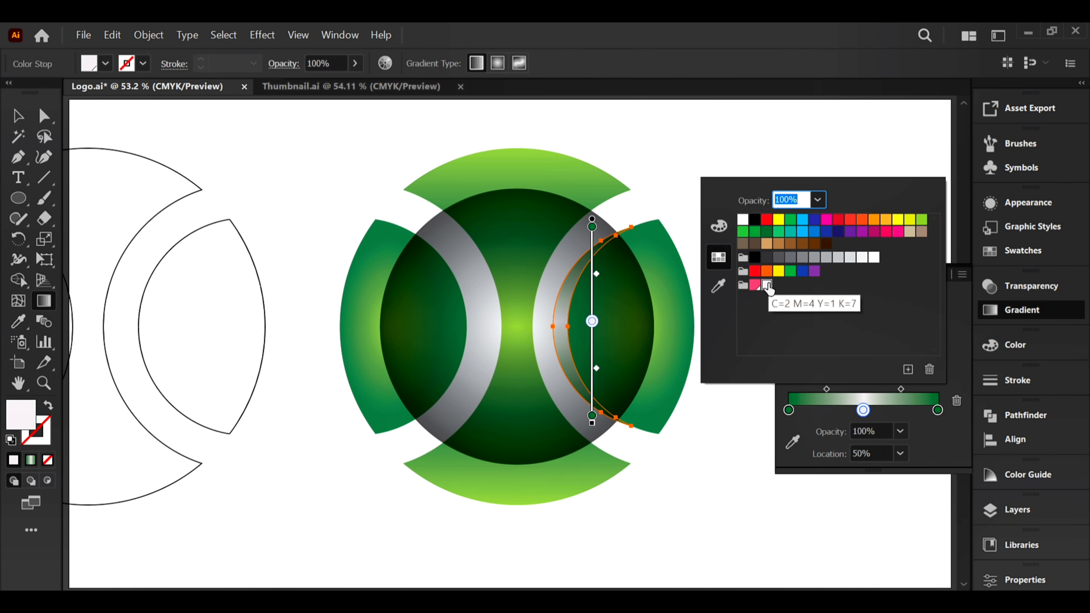
{"action": "left_click", "coordinate": [741, 221]}
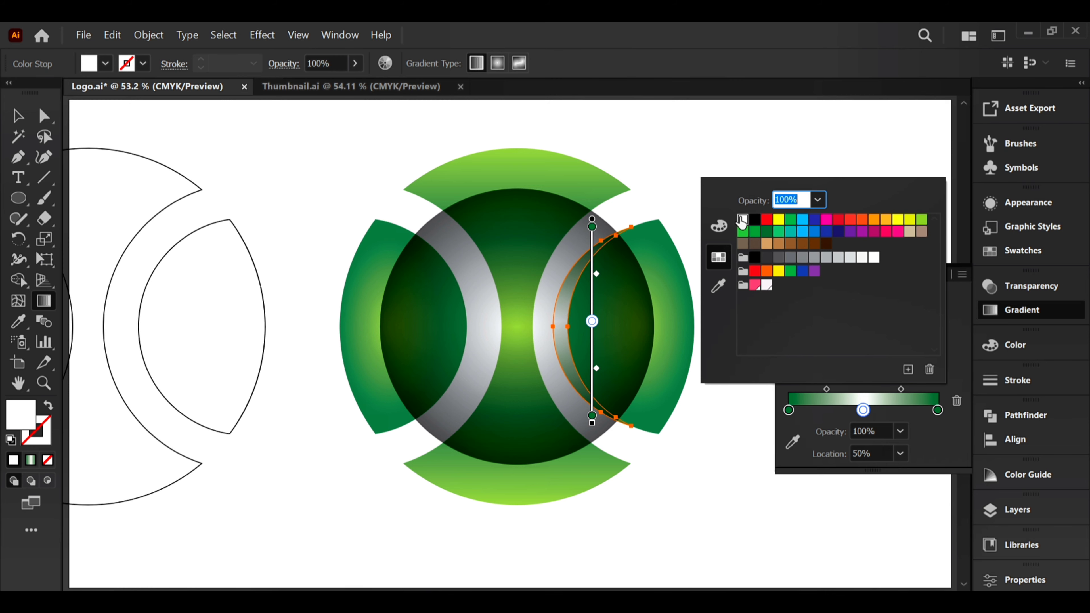
{"action": "left_click", "coordinate": [920, 444]}
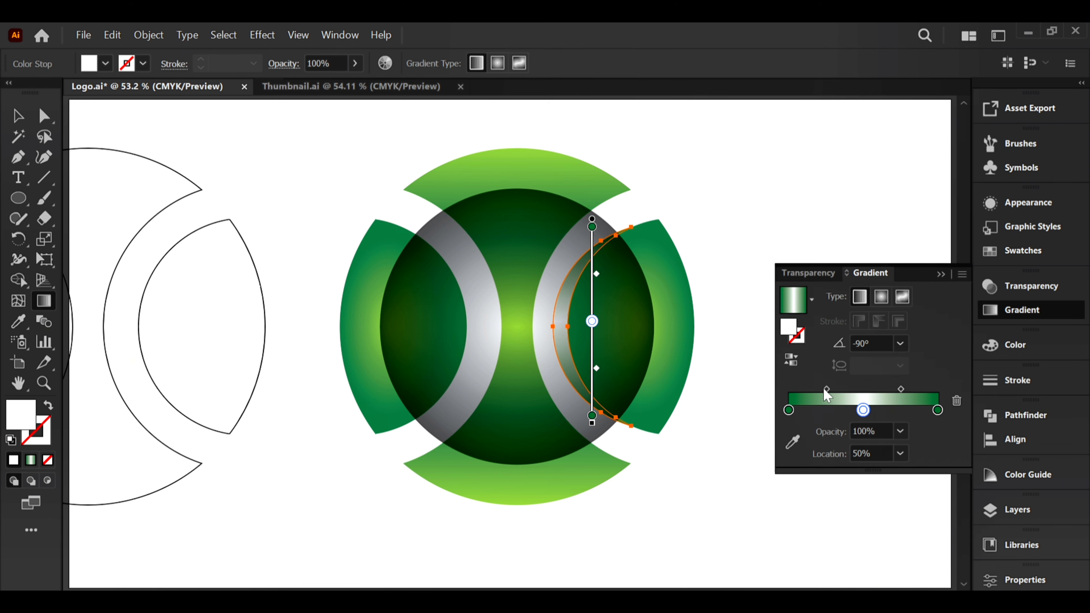
Set the midpoint between the crescent gradient's first dark green stop and the white stop to location 70%.
{"action": "left_click_drag", "start_coordinate": [826, 394], "coordinate": [840, 395]}
{"action": "left_click", "coordinate": [878, 453]}
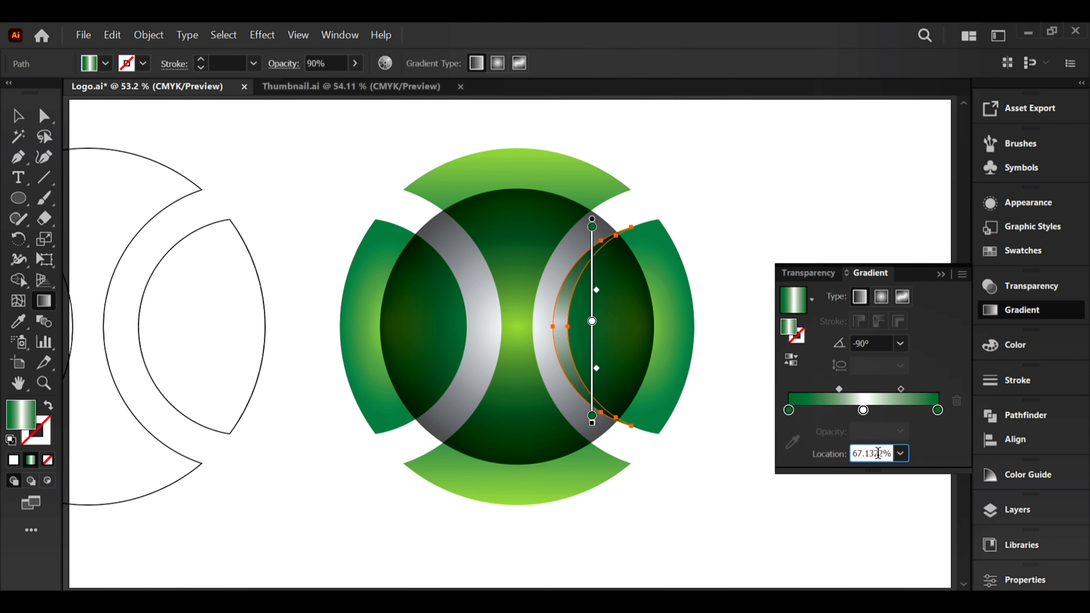
{"action": "type", "text": "70"}
{"action": "key", "text": "Return"}
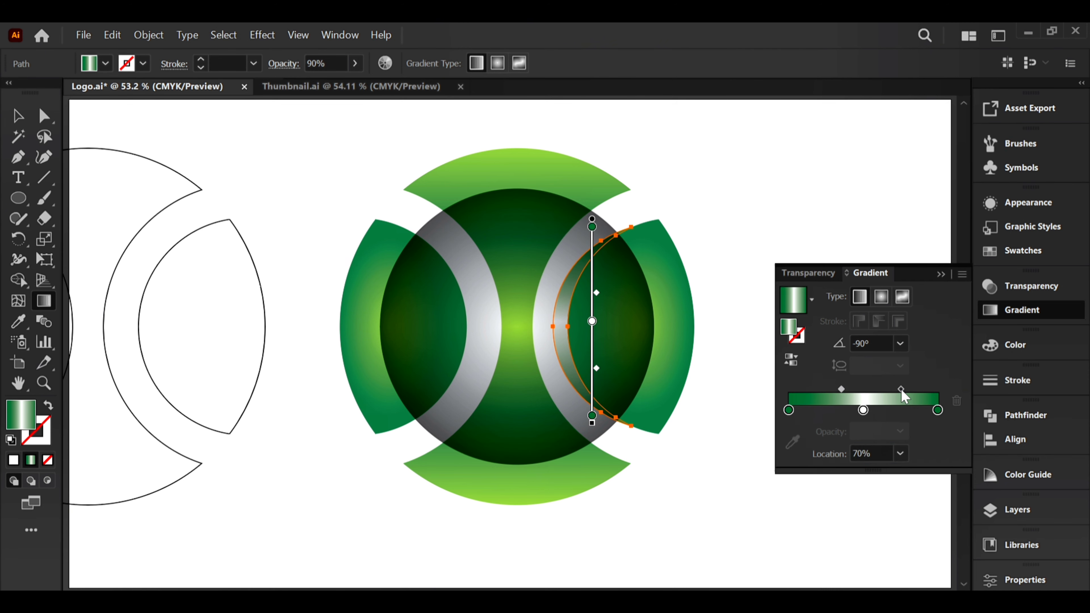
Set the midpoint between the white stop and the last dark green stop to location 30%, and deselect the crescent.
{"action": "left_click", "coordinate": [880, 453]}
{"action": "type", "text": "30"}
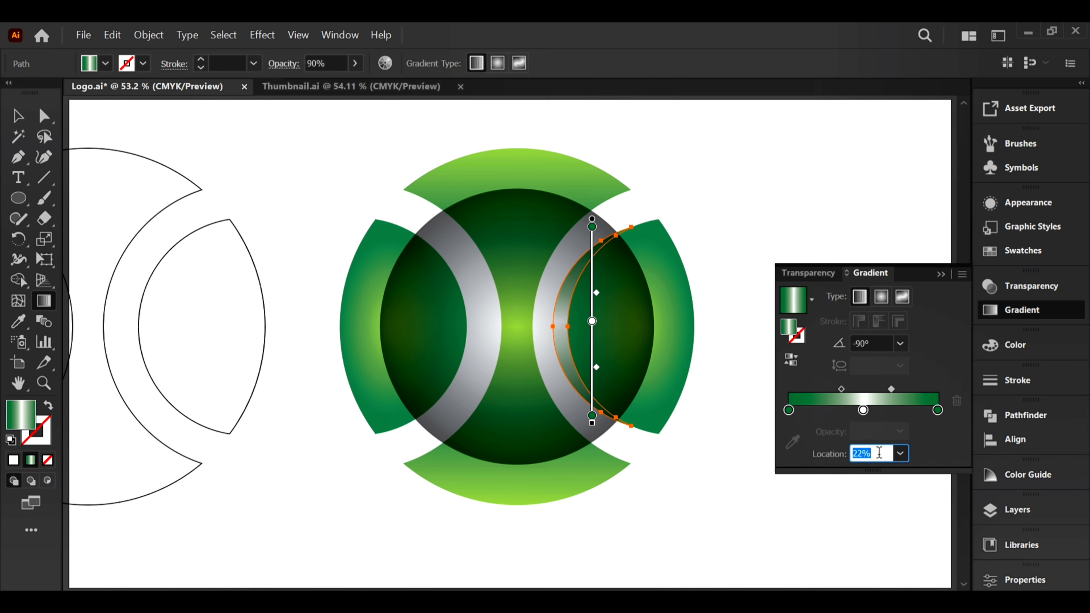
{"action": "key", "text": "Return"}
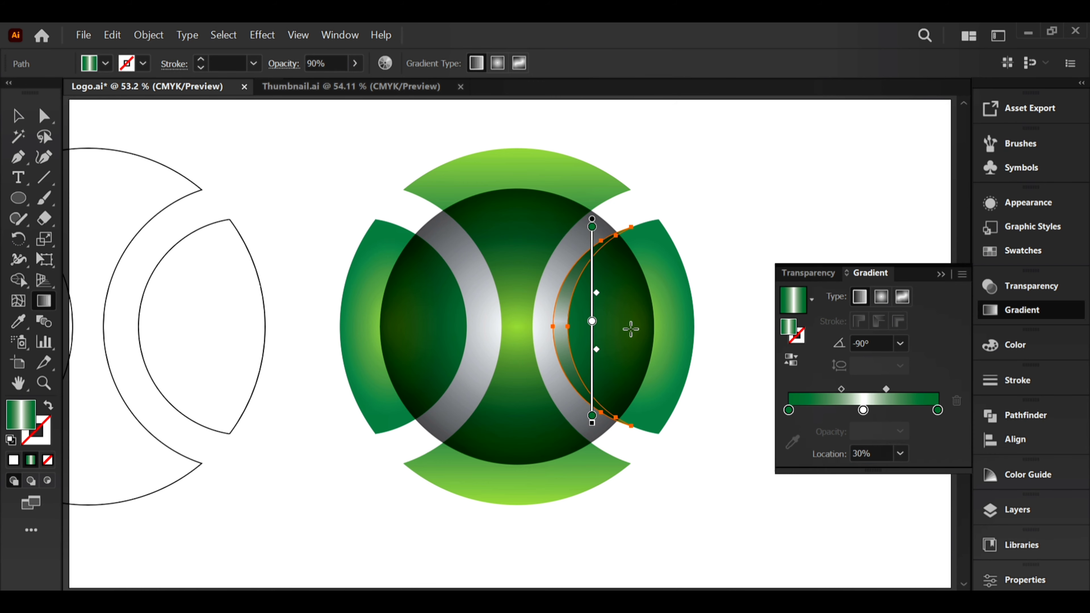
{"action": "key", "text": "v"}
{"action": "left_click", "coordinate": [728, 400]}
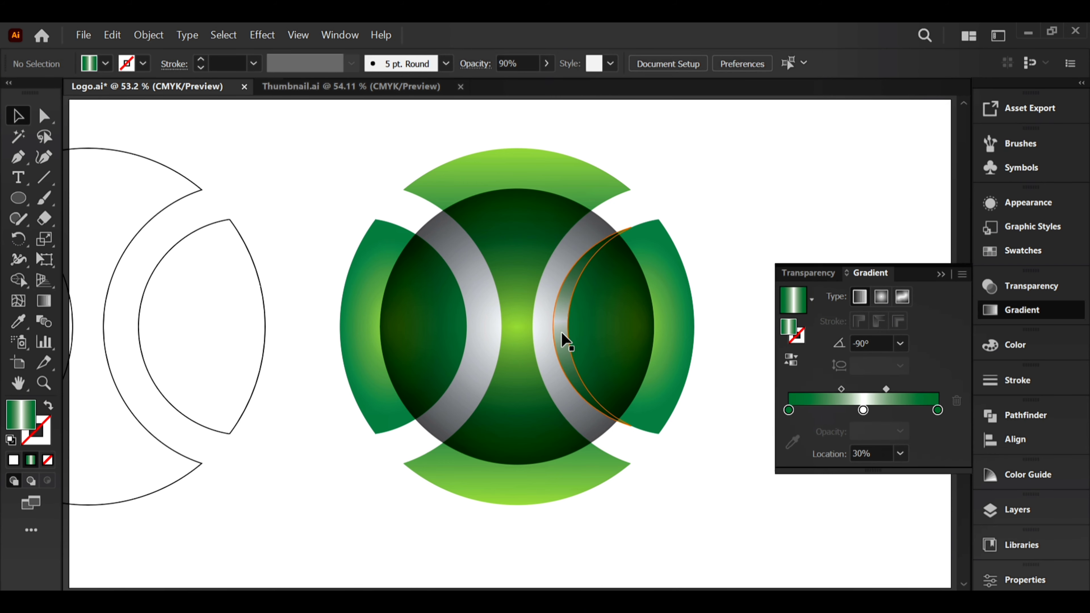
Copy the right gradient crescent and paste the duplicate in front of it.
{"action": "left_click", "coordinate": [565, 341]}
{"action": "left_click", "coordinate": [713, 275], "text": "ctrl"}
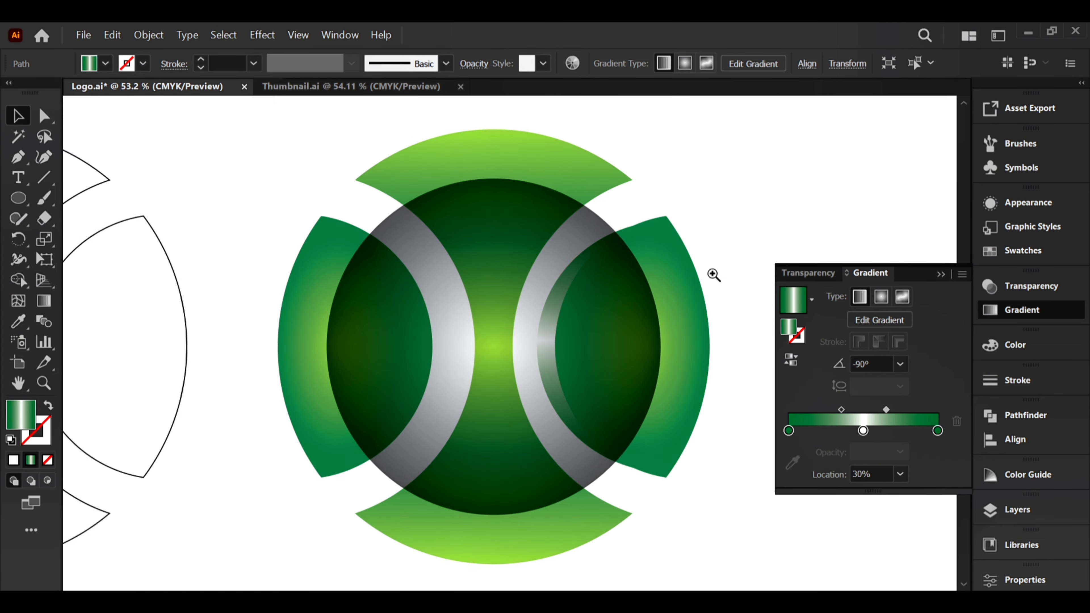
{"action": "left_click_drag", "start_coordinate": [714, 275], "coordinate": [588, 254]}
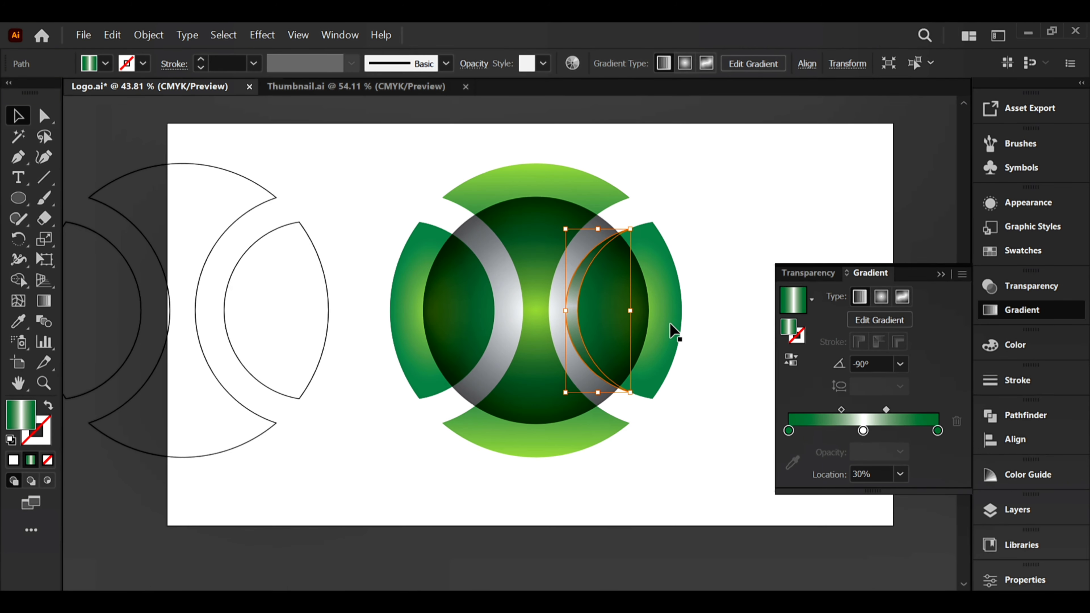
{"action": "left_click", "coordinate": [113, 35]}
{"action": "left_click", "coordinate": [129, 107]}
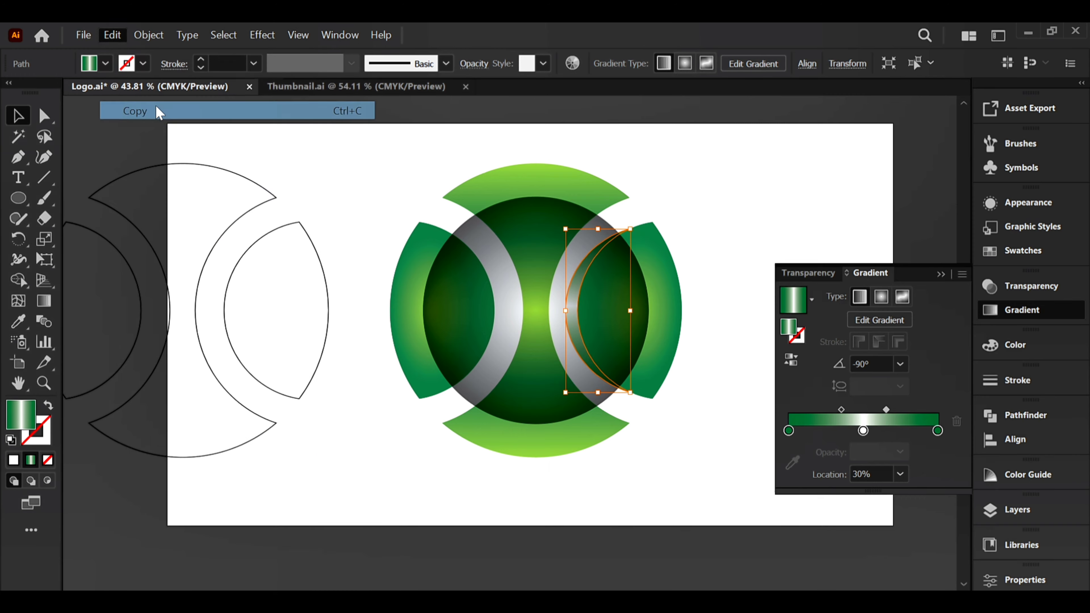
{"action": "left_click", "coordinate": [113, 34]}
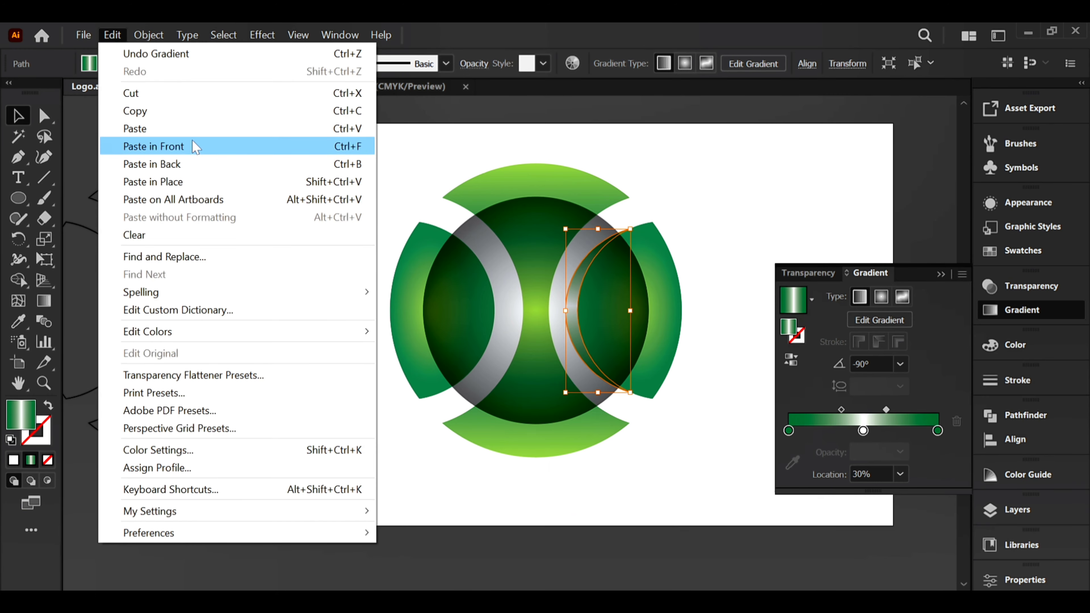
{"action": "left_click", "coordinate": [192, 144]}
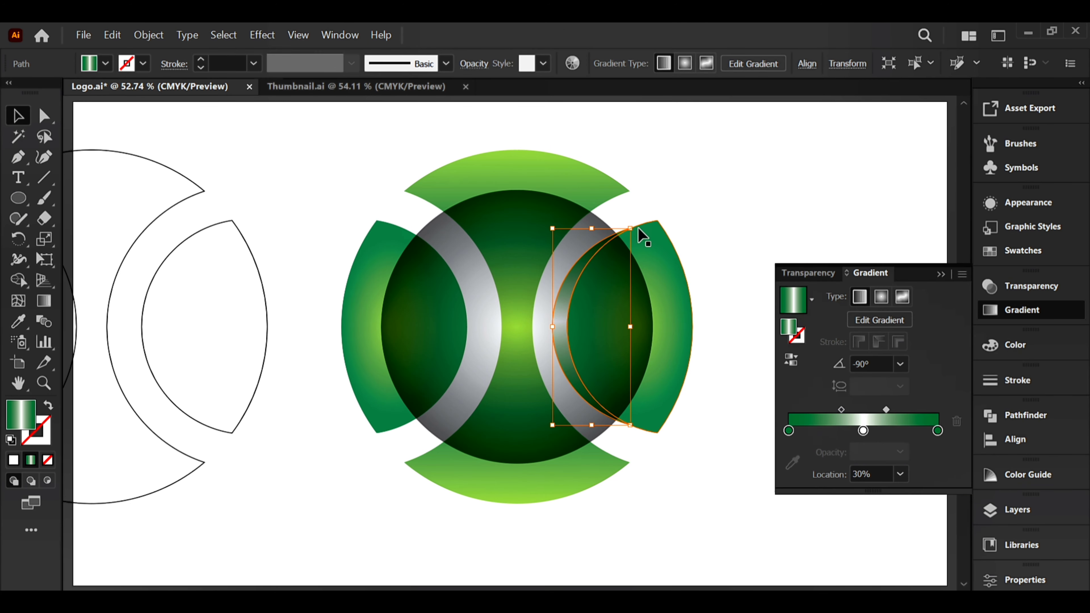
{"action": "left_click_drag", "start_coordinate": [564, 309], "coordinate": [459, 317]}
{"action": "key", "text": "ctrl+z"}
{"action": "key", "text": "Delete"}
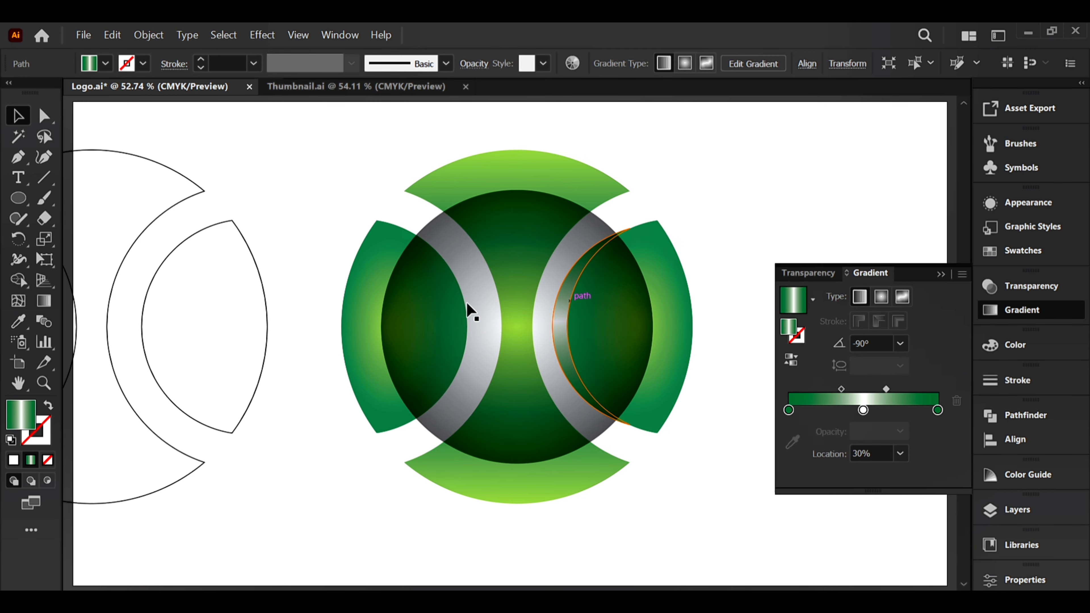
Move the duplicated crescent leftward, rotate it 180°, place it along the left side shape's inner edge, and deselect it.
{"action": "left_click_drag", "start_coordinate": [563, 318], "coordinate": [472, 321]}
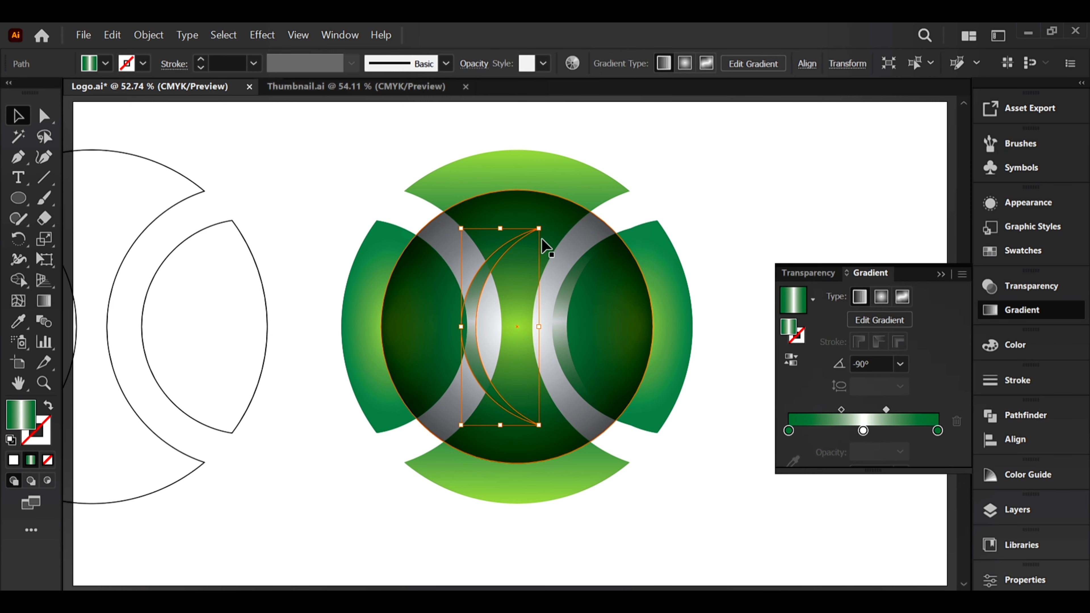
{"action": "left_click_drag", "start_coordinate": [543, 227], "coordinate": [479, 445]}
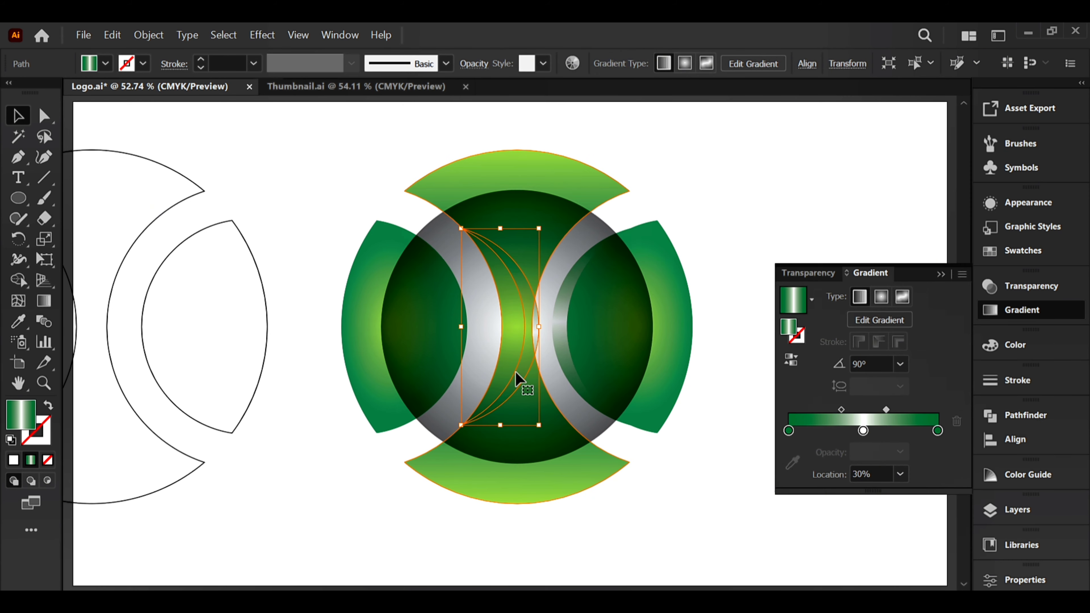
{"action": "left_click_drag", "start_coordinate": [523, 365], "coordinate": [470, 365]}
{"action": "left_click", "coordinate": [402, 474]}
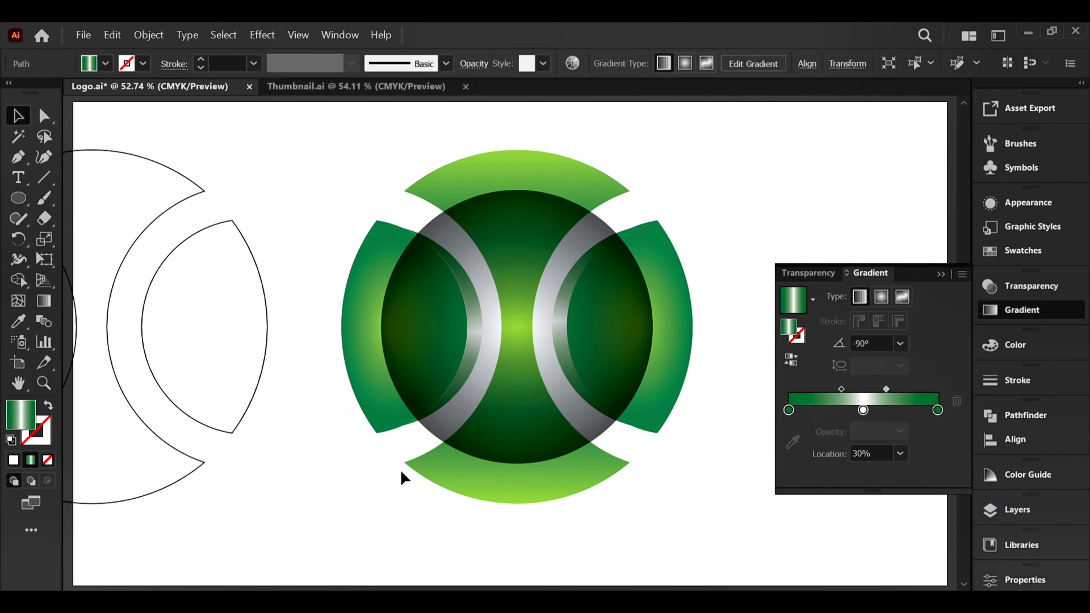
Nudge the left crescent into precise alignment with the left side shape's inner edge, and return to the full artwork.
{"action": "scroll", "coordinate": [597, 410], "scroll_direction": "up", "scroll_amount": 6}
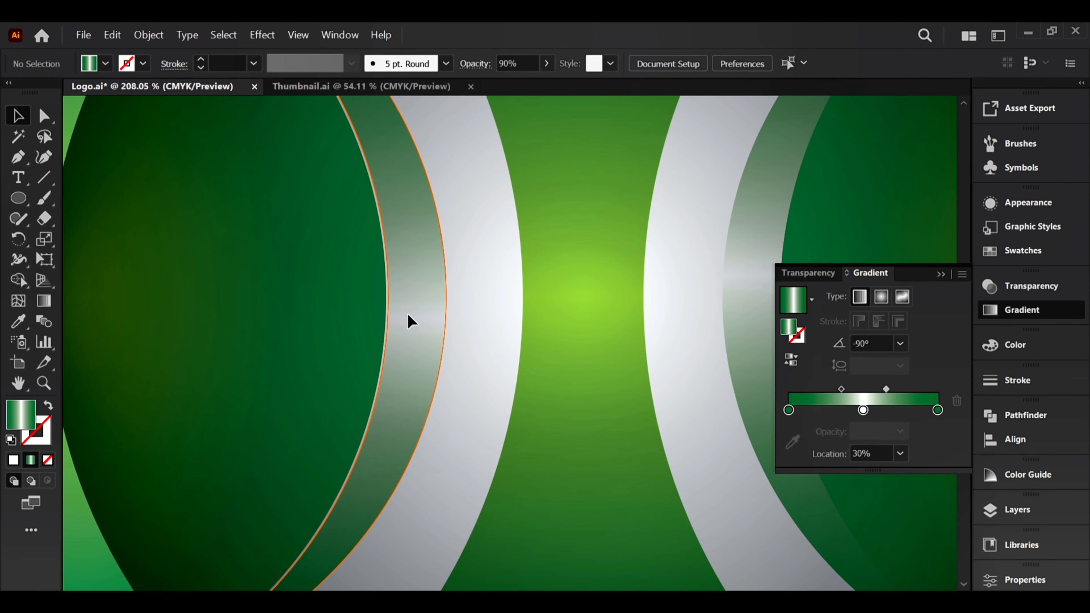
{"action": "left_click_drag", "start_coordinate": [407, 313], "coordinate": [406, 319]}
{"action": "key", "text": "ctrl+0"}
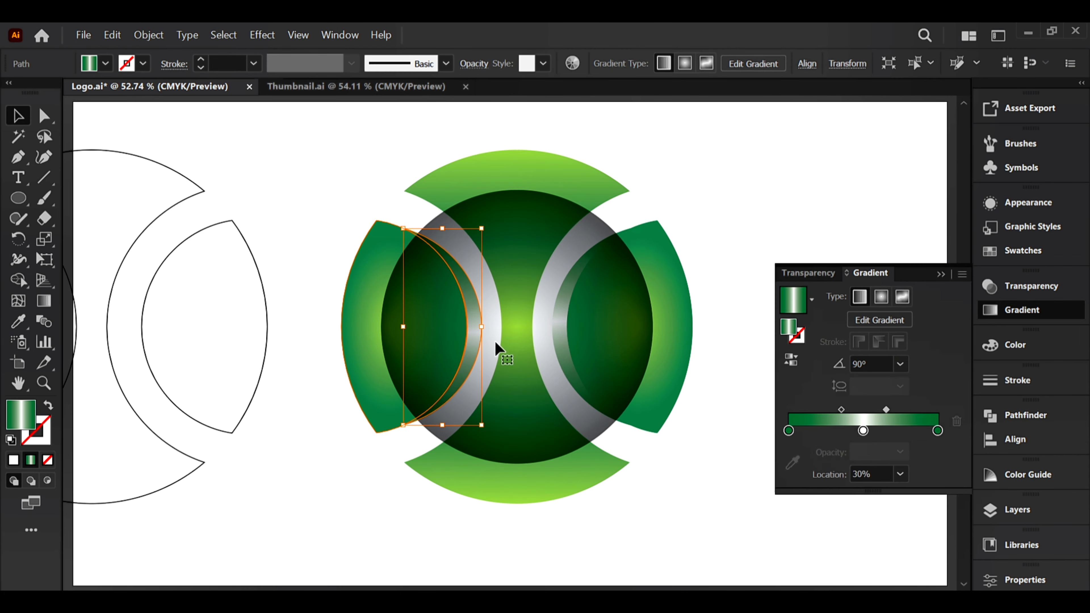
Group the black outline shapes beside the emblem, and deselect the group.
{"action": "left_click", "coordinate": [193, 248]}
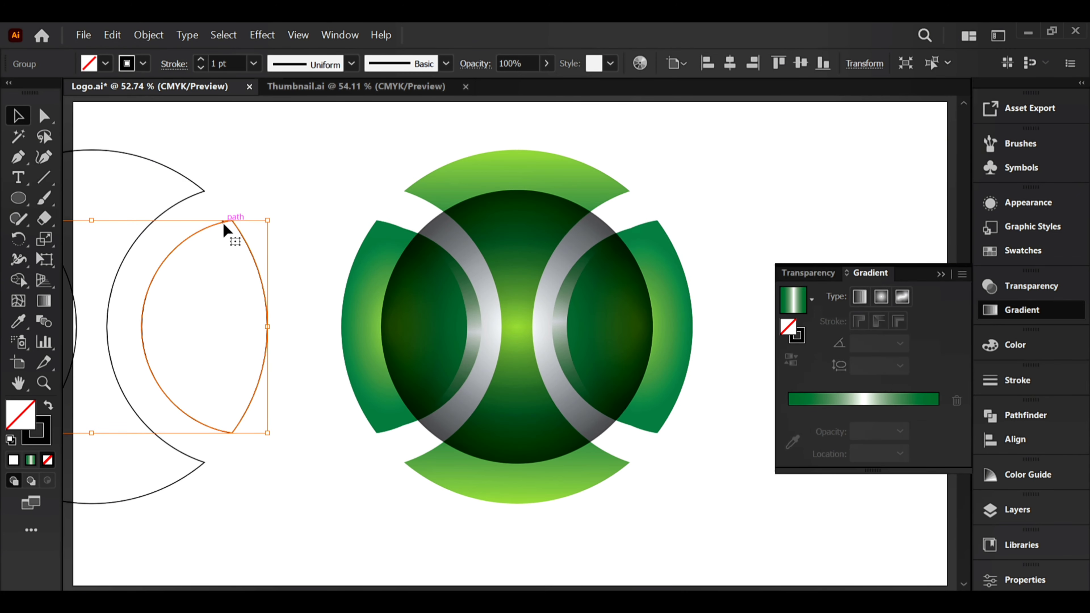
{"action": "left_click", "coordinate": [185, 201], "text": "shift"}
{"action": "left_click_drag", "start_coordinate": [197, 195], "coordinate": [620, 193]}
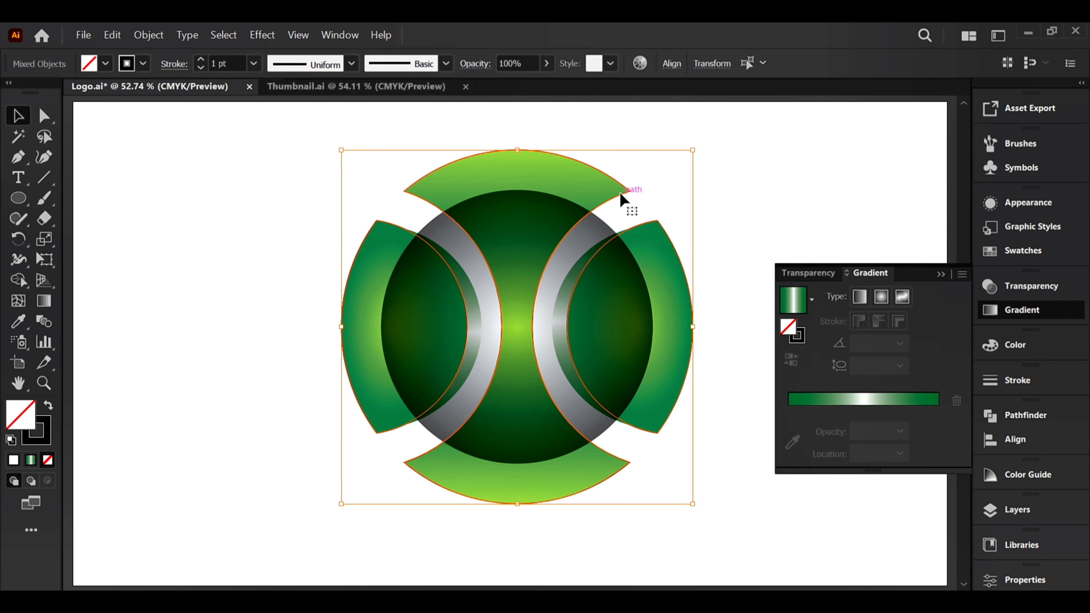
{"action": "key", "text": "ctrl+z"}
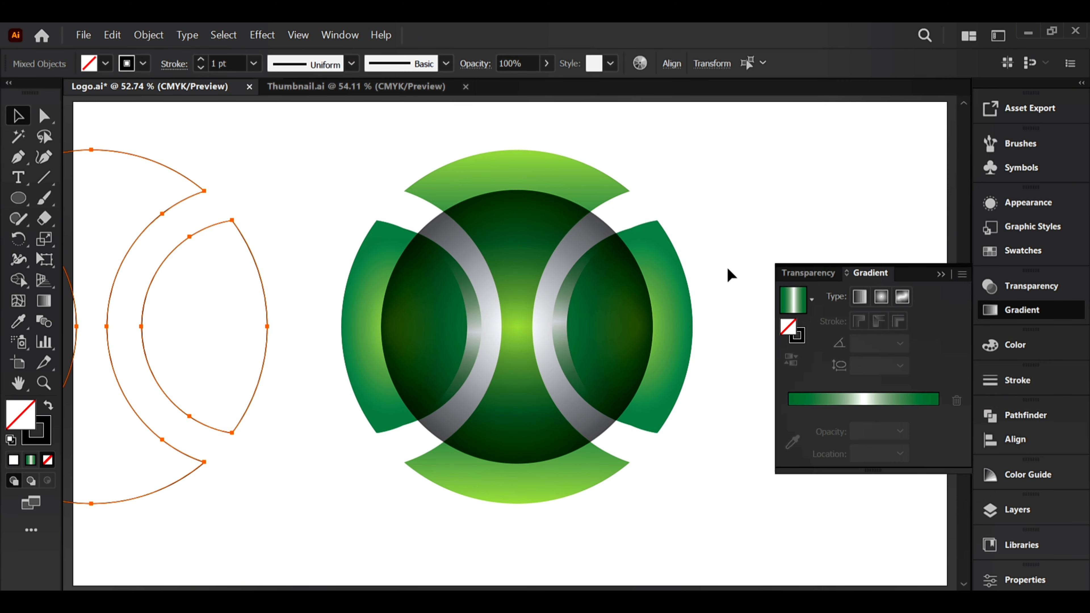
{"action": "right_click", "coordinate": [260, 214]}
{"action": "left_click", "coordinate": [299, 328]}
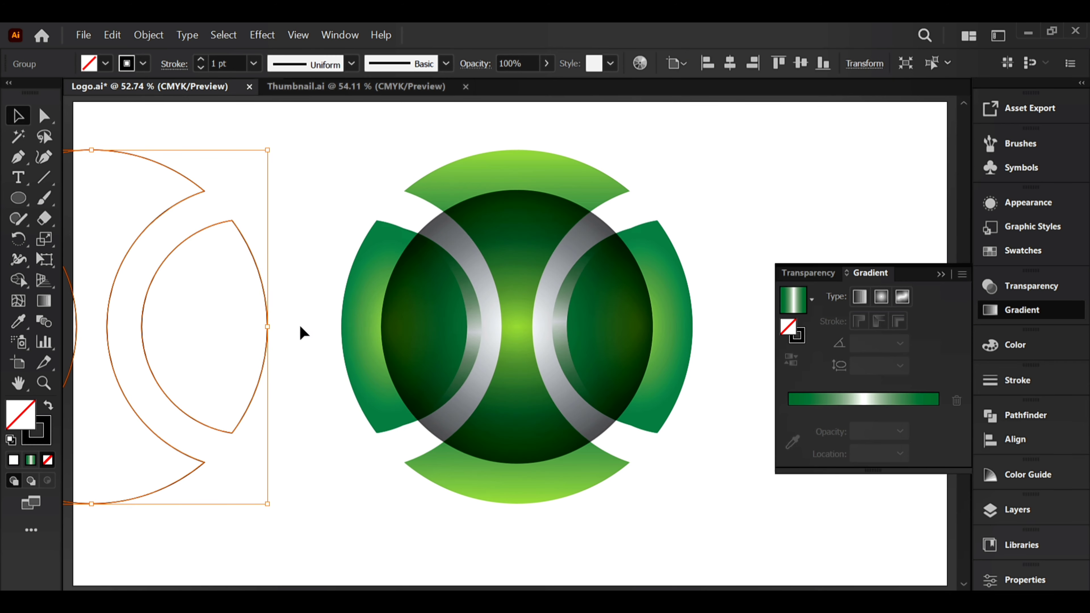
{"action": "left_click", "coordinate": [324, 299]}
Group all the gradient-filled pieces of the emblem, and clear the selection.
{"action": "left_click_drag", "start_coordinate": [343, 162], "coordinate": [671, 513]}
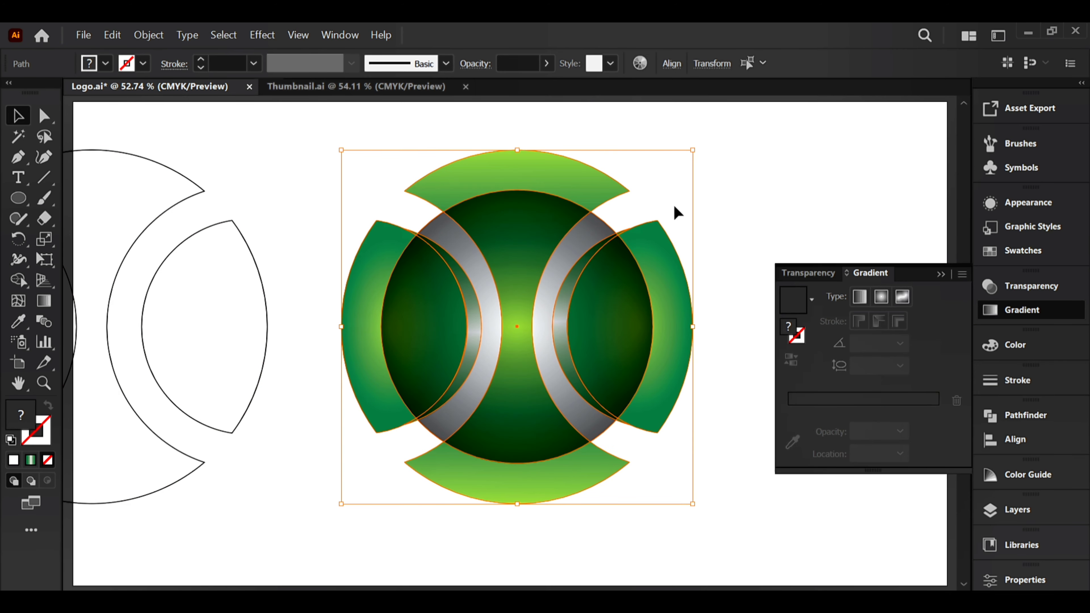
{"action": "right_click", "coordinate": [676, 208]}
{"action": "left_click", "coordinate": [713, 300]}
{"action": "left_click", "coordinate": [285, 143]}
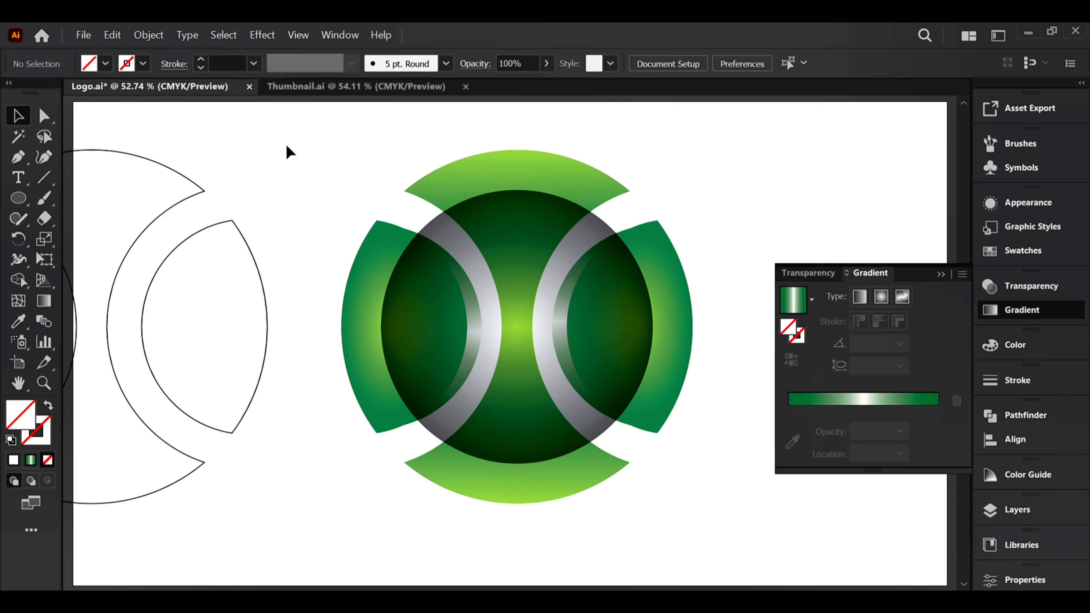
Align the outline group to the emblem group by horizontal and vertical centers, using the emblem as key object, and deselect.
{"action": "left_click_drag", "start_coordinate": [138, 128], "coordinate": [661, 317]}
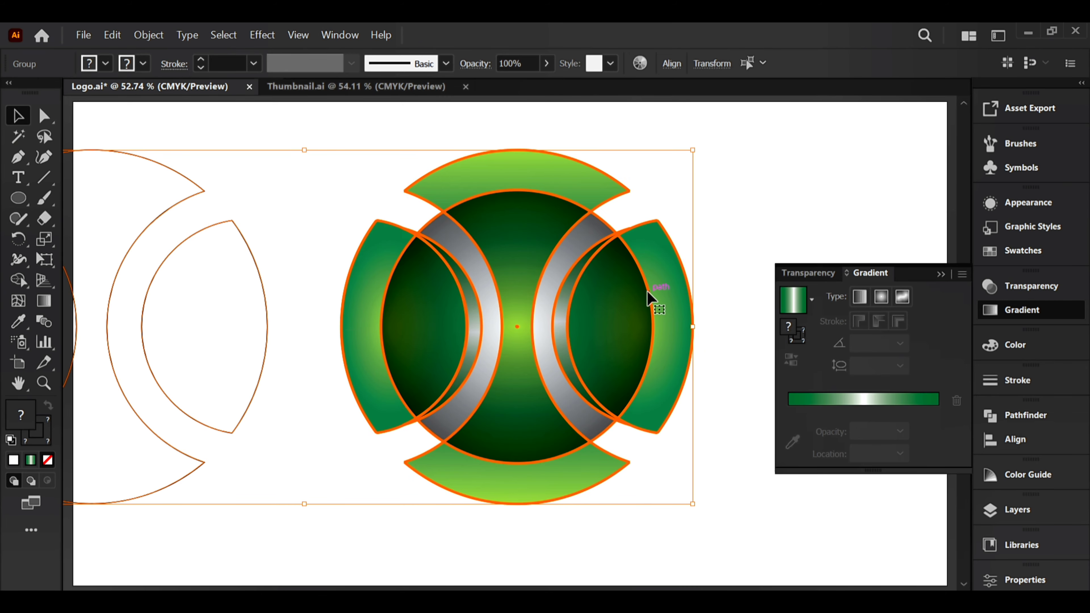
{"action": "left_click", "coordinate": [1014, 442]}
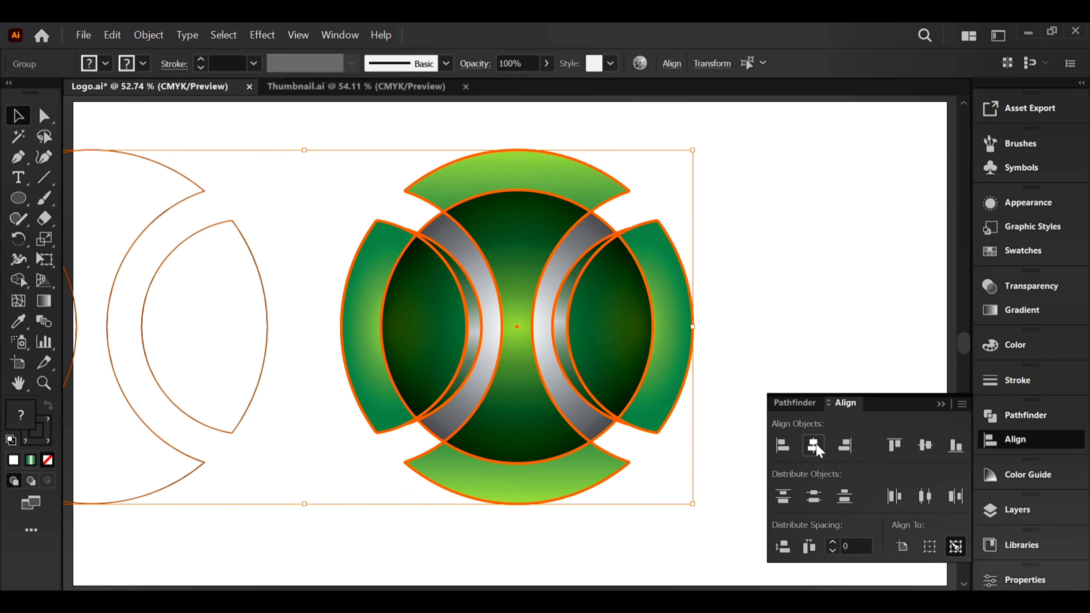
{"action": "left_click", "coordinate": [814, 445]}
{"action": "left_click", "coordinate": [924, 446]}
{"action": "left_click", "coordinate": [940, 404]}
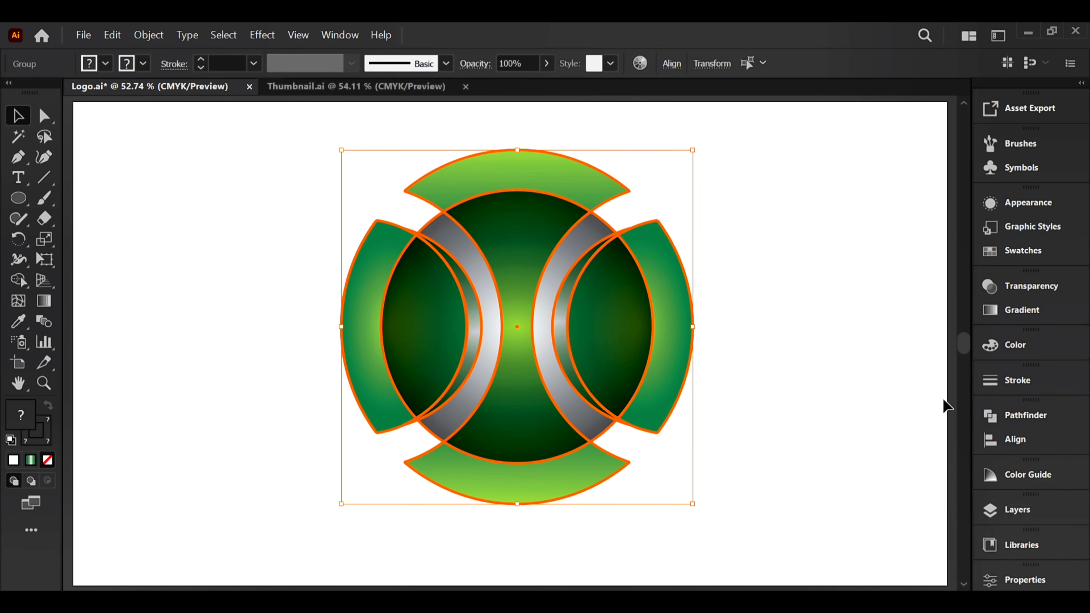
{"action": "left_click", "coordinate": [850, 302]}
Send the filled emblem group to the back behind the outlines, and deselect it.
{"action": "left_click", "coordinate": [571, 181]}
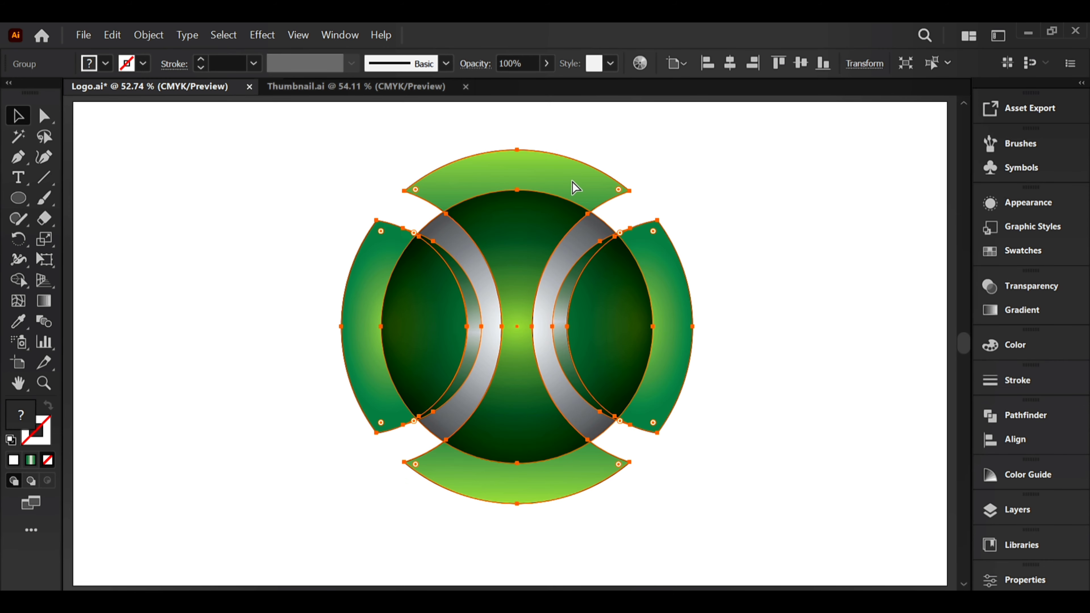
{"action": "right_click", "coordinate": [572, 182]}
{"action": "mouse_move", "coordinate": [648, 378]}
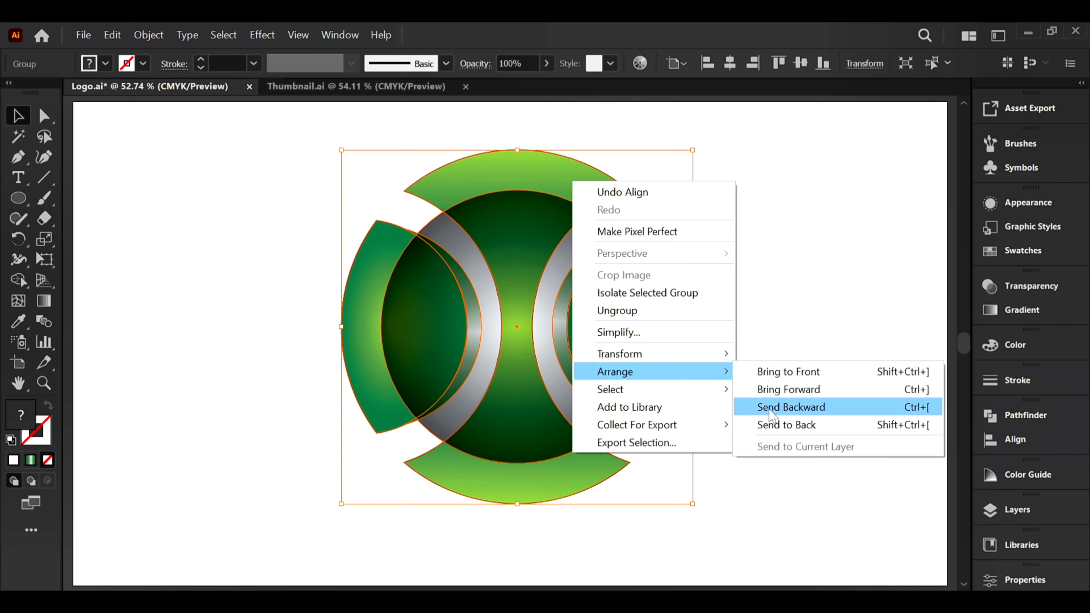
{"action": "left_click", "coordinate": [771, 424]}
{"action": "left_click", "coordinate": [769, 426]}
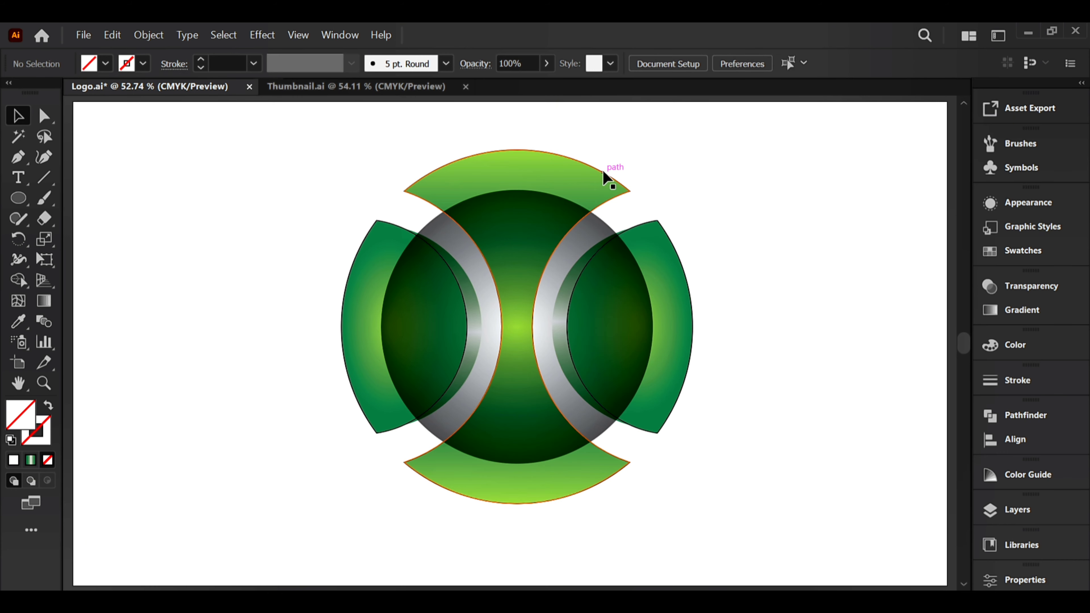
Set the outline group's stroke weight to 5 pt, and deselect it.
{"action": "left_click", "coordinate": [604, 181]}
{"action": "double_click", "coordinate": [226, 63]}
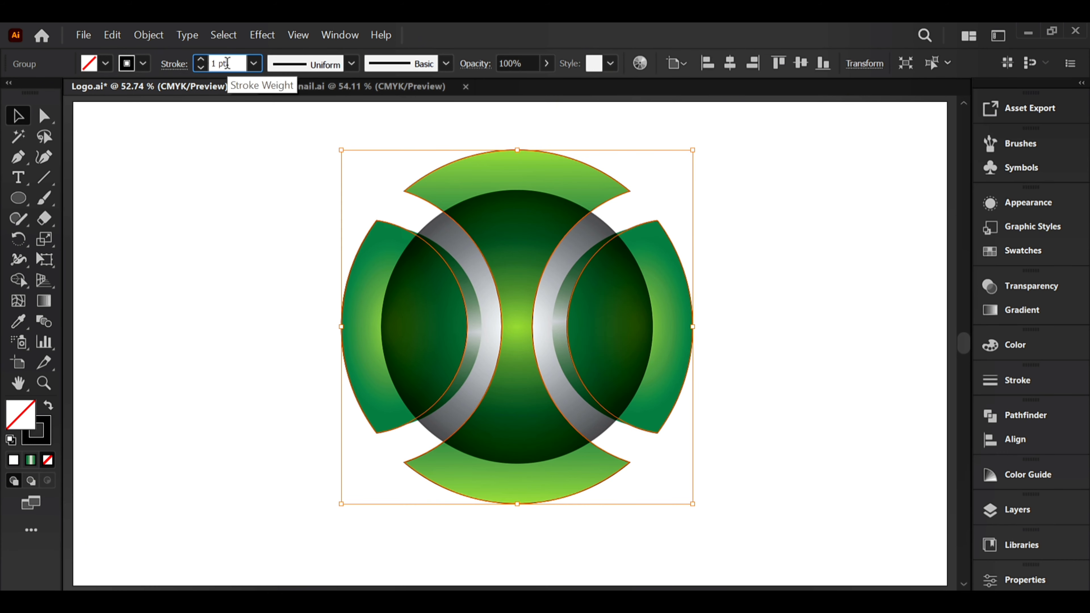
{"action": "type", "text": "5"}
{"action": "key", "text": "Return"}
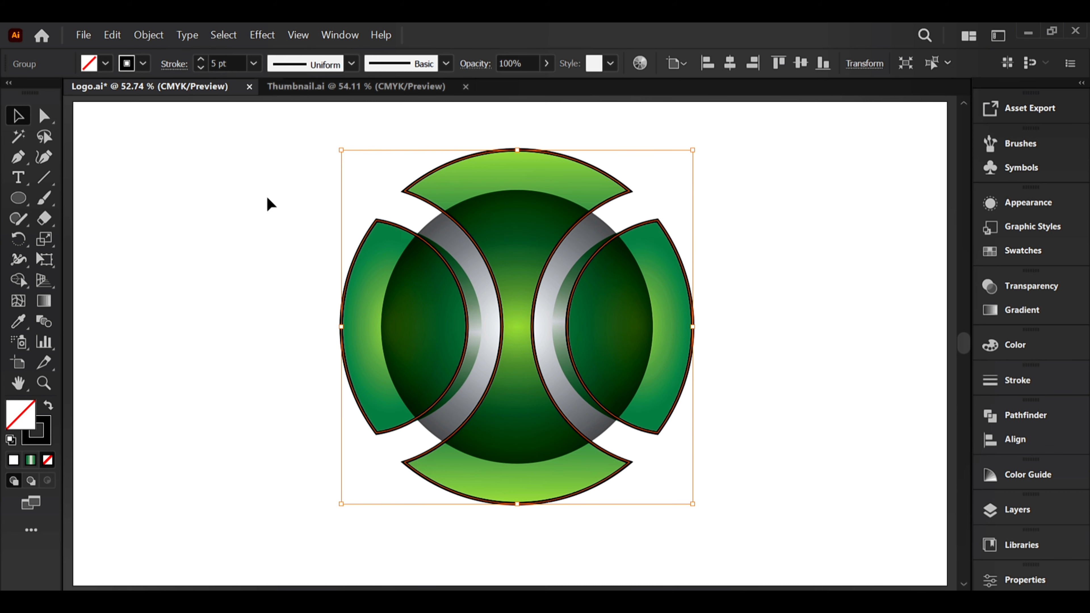
{"action": "left_click", "coordinate": [266, 198]}
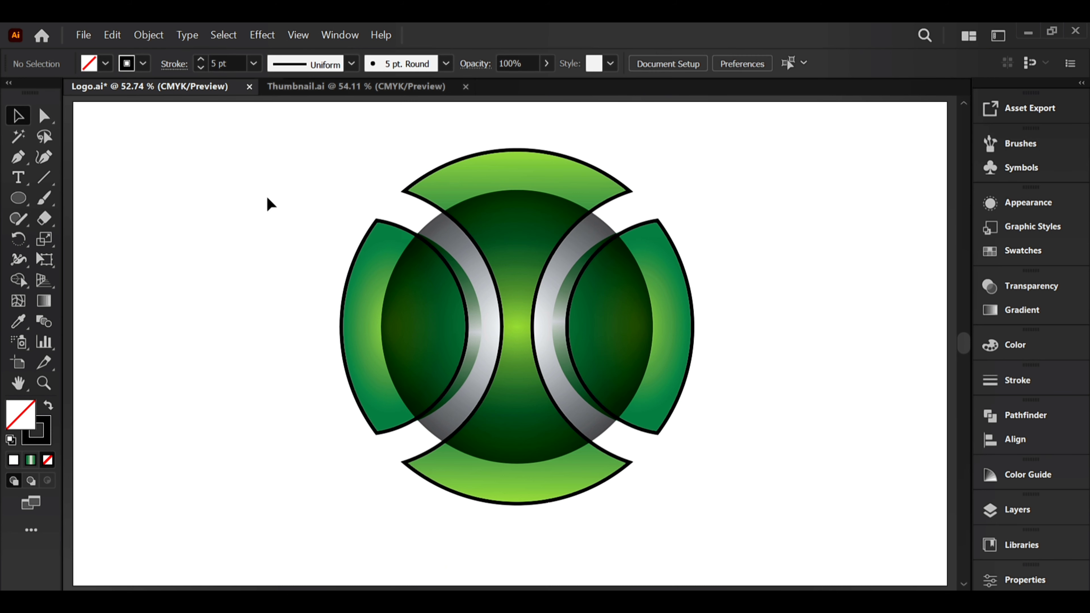
Ungroup the outline shapes, and clear the selection.
{"action": "left_click", "coordinate": [406, 192]}
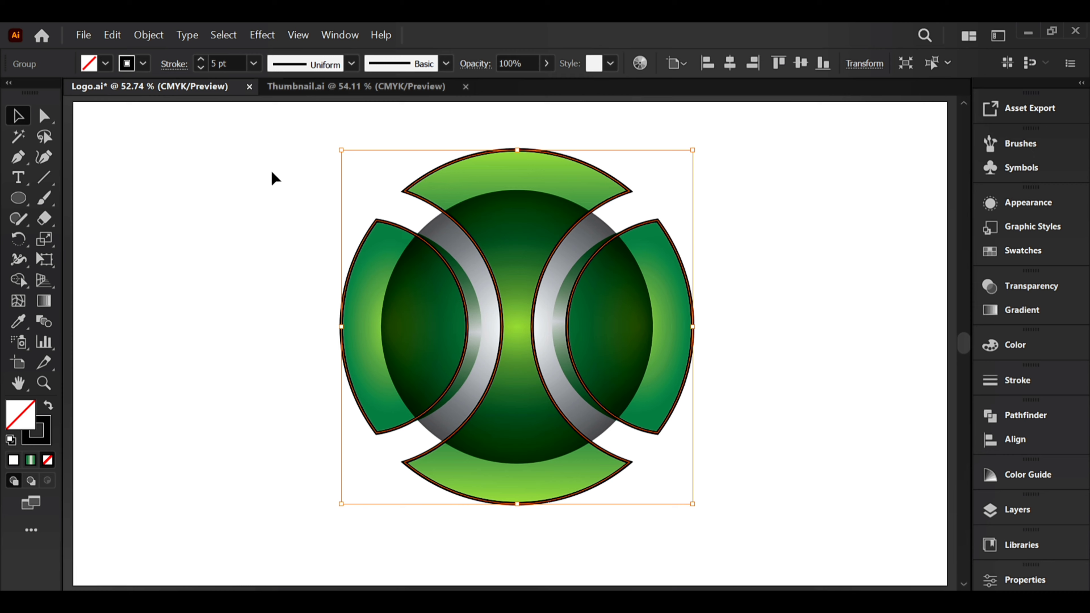
{"action": "right_click", "coordinate": [274, 178]}
{"action": "left_click", "coordinate": [344, 306]}
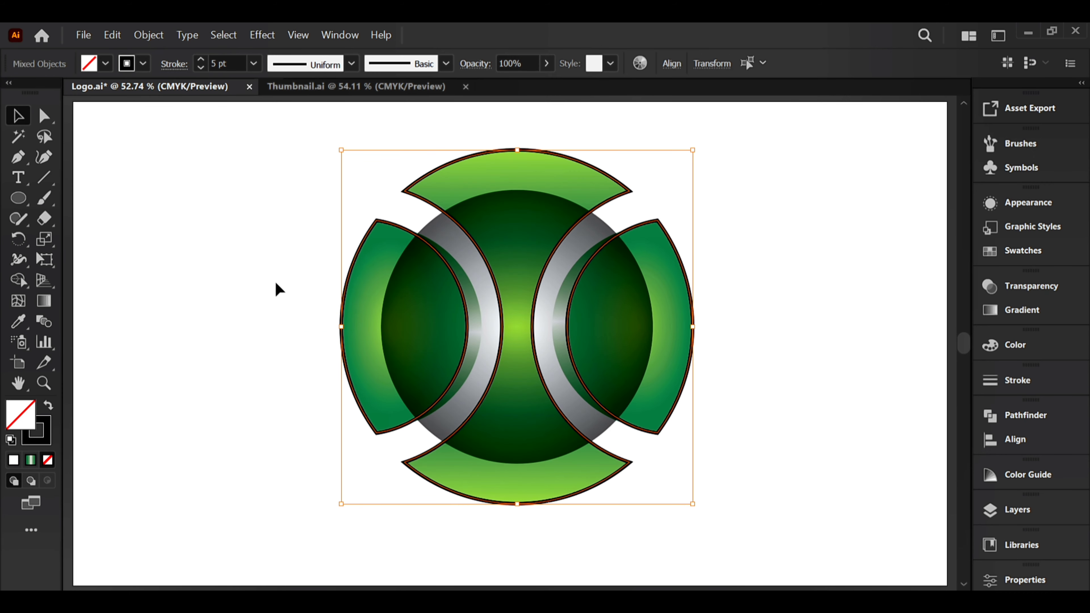
{"action": "left_click", "coordinate": [277, 288]}
Swap the central outline's stroke and fill, give the fill a white-to-black linear gradient, and set its angle to 90°.
{"action": "left_click", "coordinate": [441, 173]}
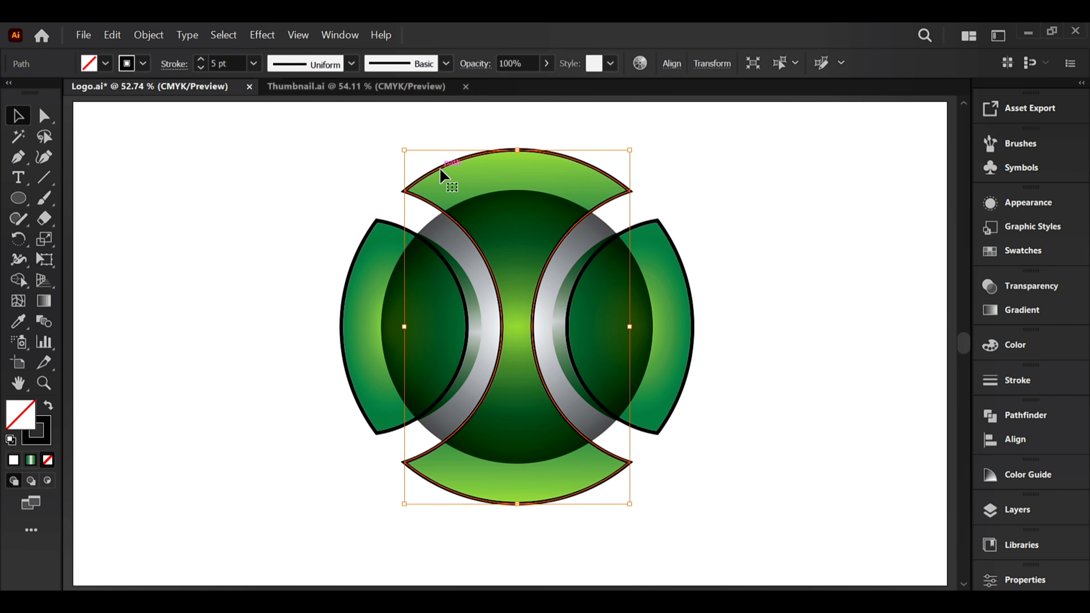
{"action": "left_click", "coordinate": [48, 408]}
{"action": "left_click", "coordinate": [995, 317]}
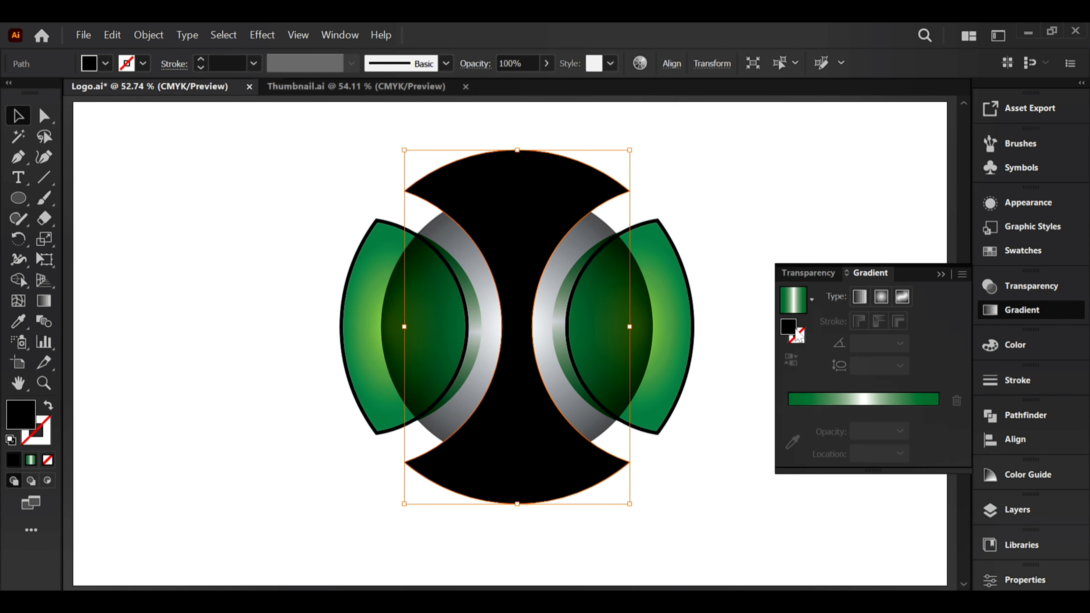
{"action": "left_click", "coordinate": [811, 299]}
{"action": "left_click", "coordinate": [782, 339]}
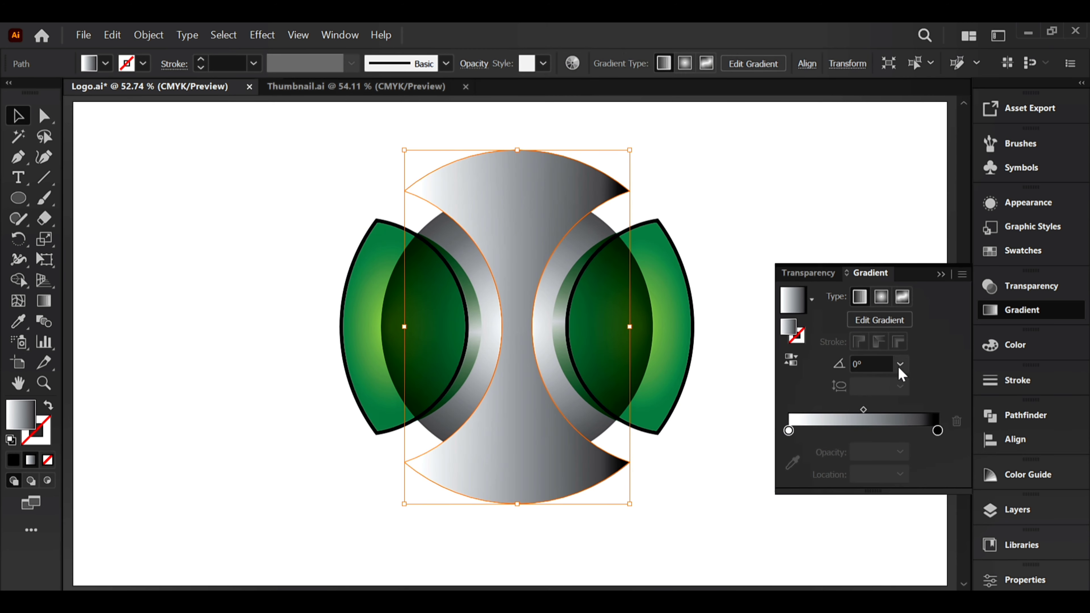
{"action": "left_click", "coordinate": [900, 365]}
{"action": "left_click", "coordinate": [920, 126]}
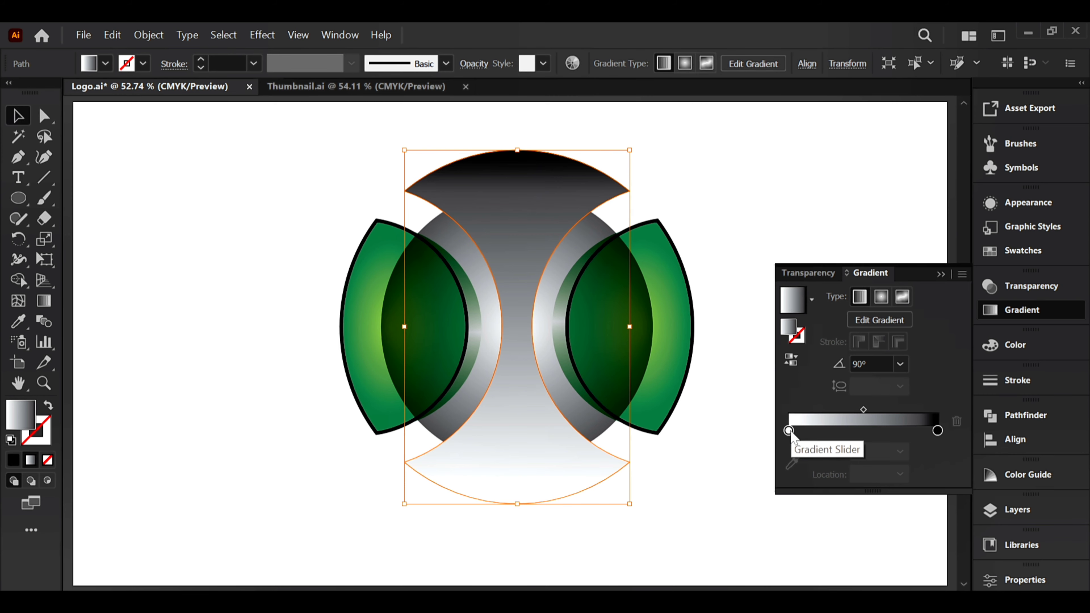
Move the white gradient stop to location 50%.
{"action": "left_click_drag", "start_coordinate": [790, 431], "coordinate": [865, 433]}
{"action": "left_click", "coordinate": [883, 474]}
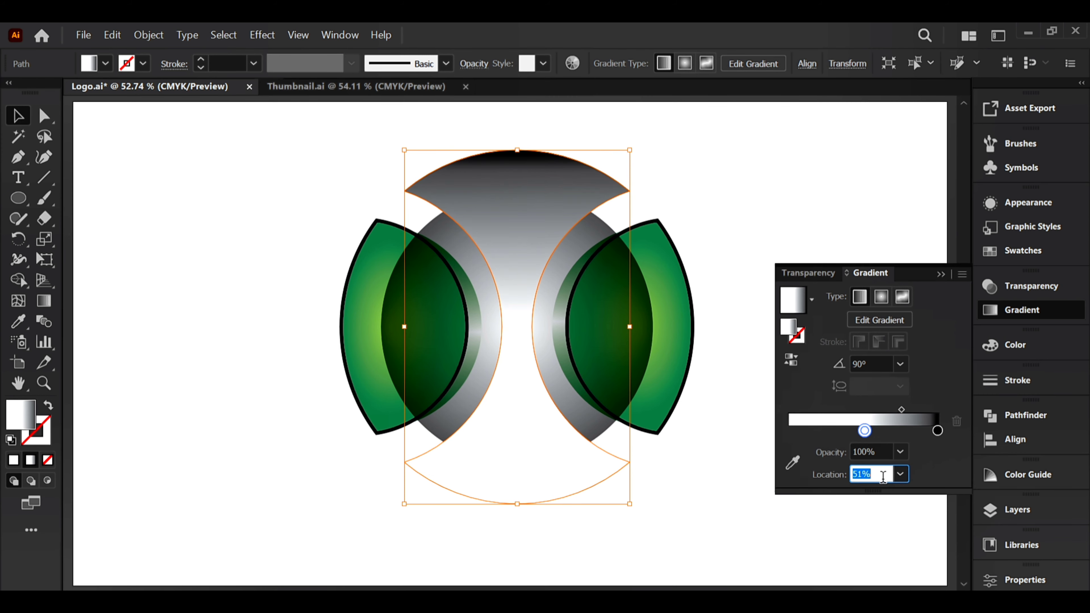
{"action": "key", "text": "Return"}
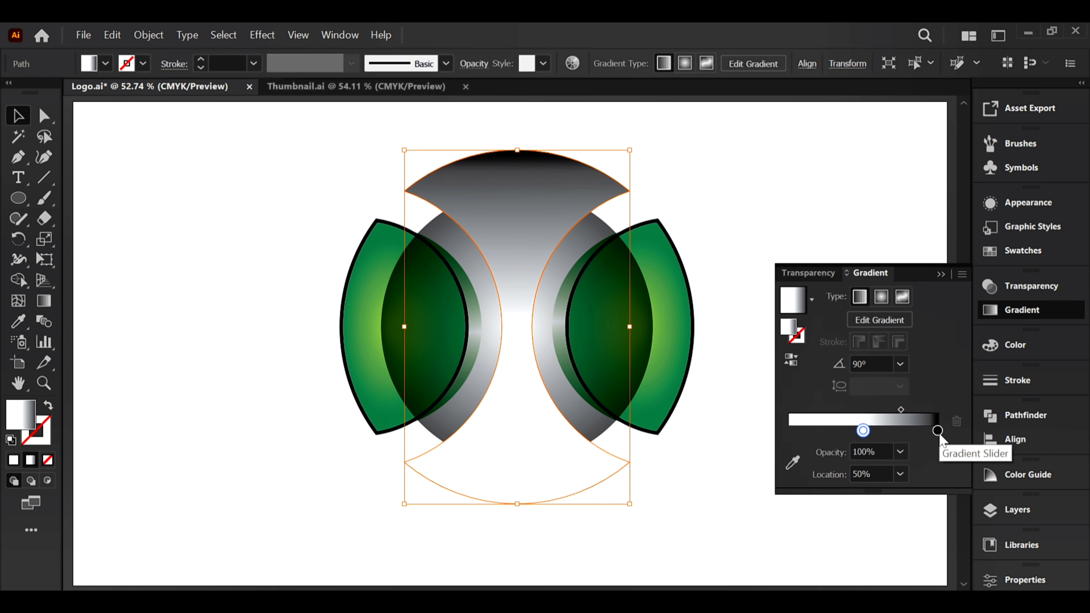
Recolor the gradient's black end stop dark green and its middle white stop bright yellow-green.
{"action": "double_click", "coordinate": [938, 430]}
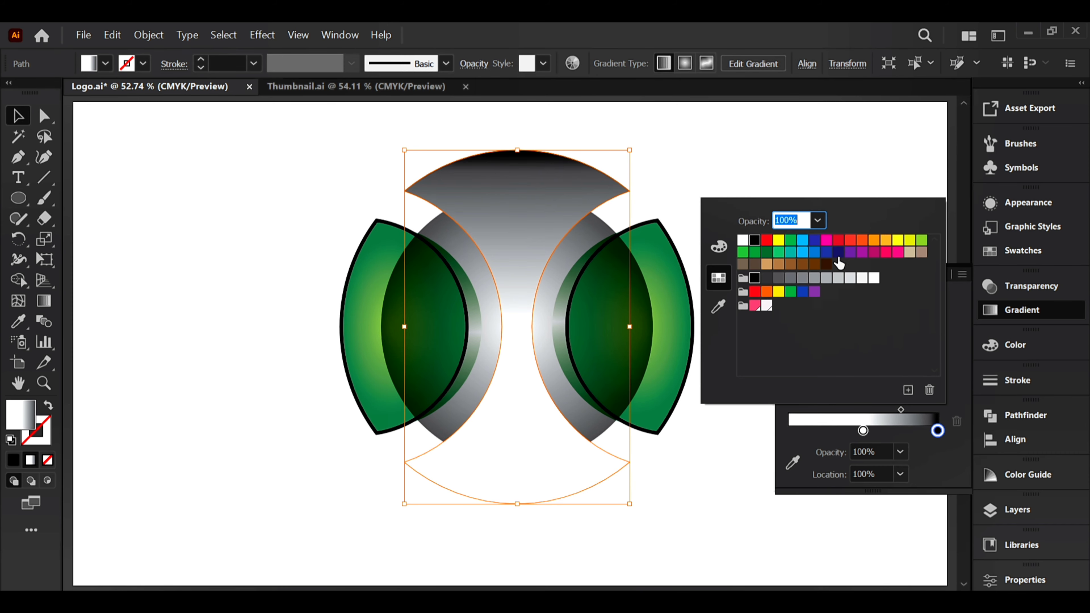
{"action": "left_click", "coordinate": [767, 253]}
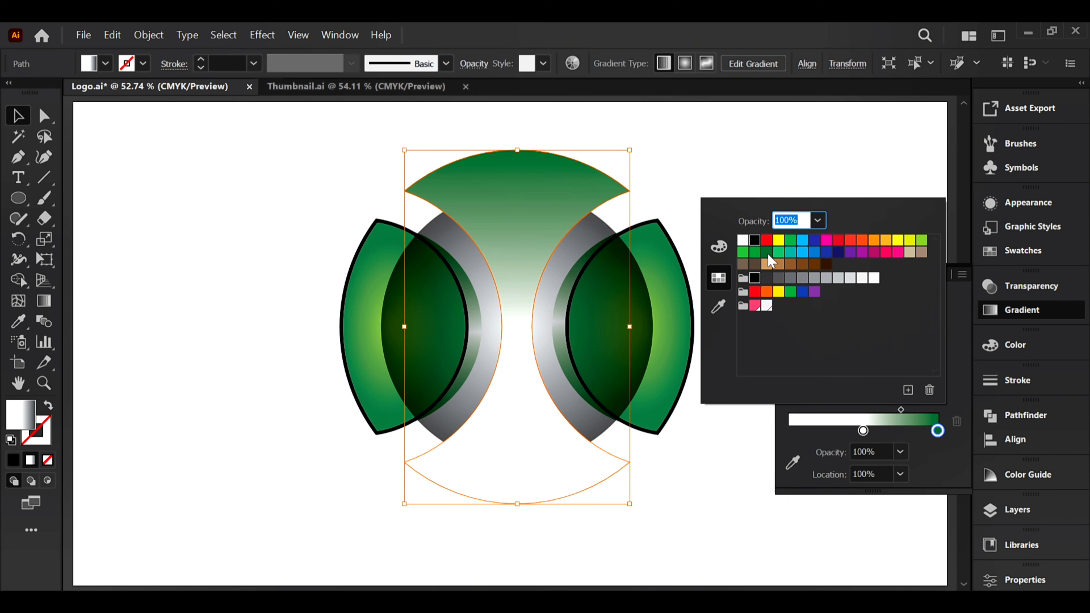
{"action": "left_click", "coordinate": [863, 432]}
{"action": "double_click", "coordinate": [863, 432]}
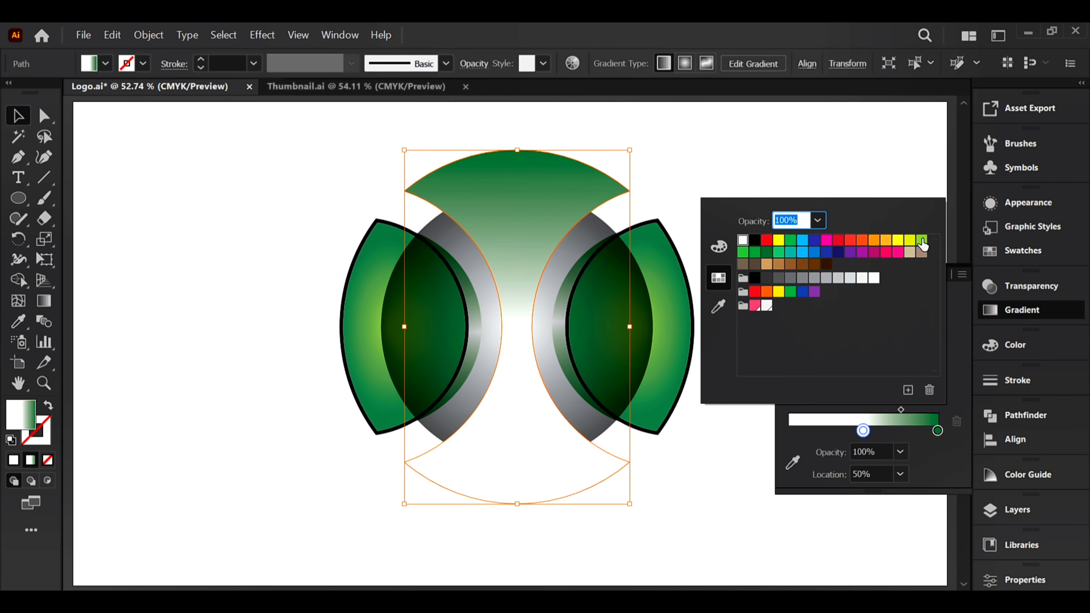
{"action": "left_click", "coordinate": [922, 240]}
{"action": "left_click", "coordinate": [863, 431]}
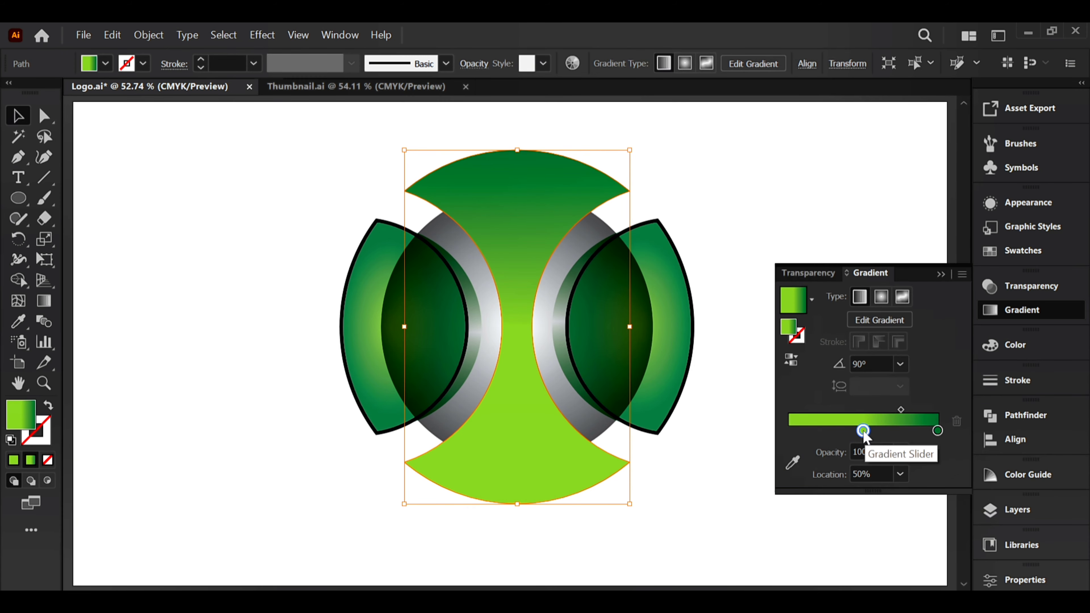
Darken the green end stop to a near-black green, and duplicate it at location 0%.
{"action": "left_click", "coordinate": [937, 431]}
{"action": "double_click", "coordinate": [938, 431]}
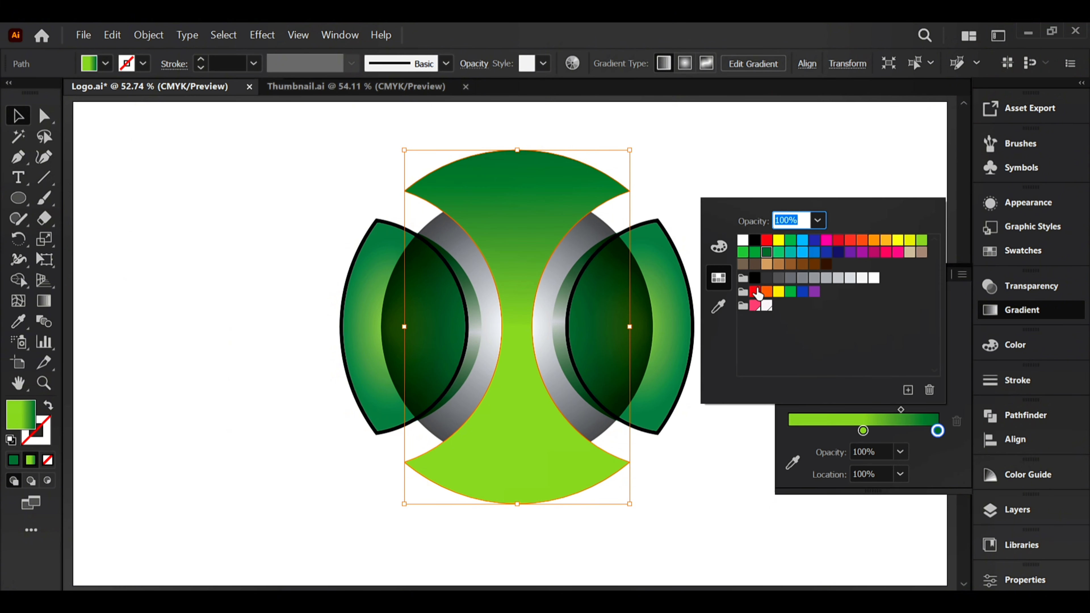
{"action": "left_click", "coordinate": [718, 247]}
{"action": "left_click_drag", "start_coordinate": [825, 322], "coordinate": [870, 318]}
{"action": "left_click", "coordinate": [936, 458]}
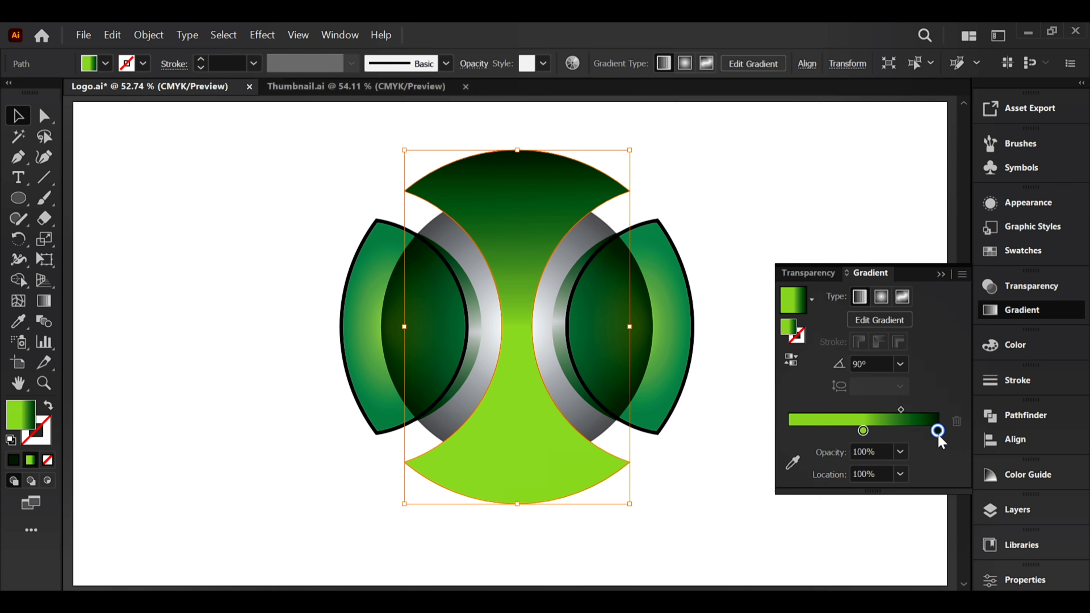
{"action": "left_click_drag", "start_coordinate": [938, 431], "coordinate": [788, 431]}
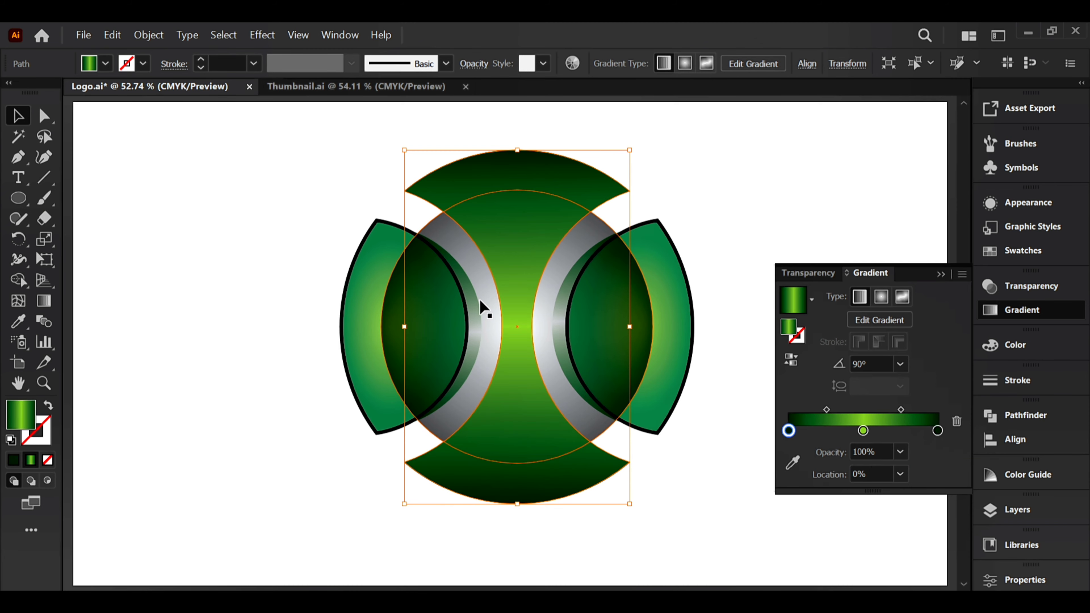
Swap the green gradient from the central shape's fill to its stroke, set the stroke weight to 5 pt, and deselect.
{"action": "left_click", "coordinate": [49, 409]}
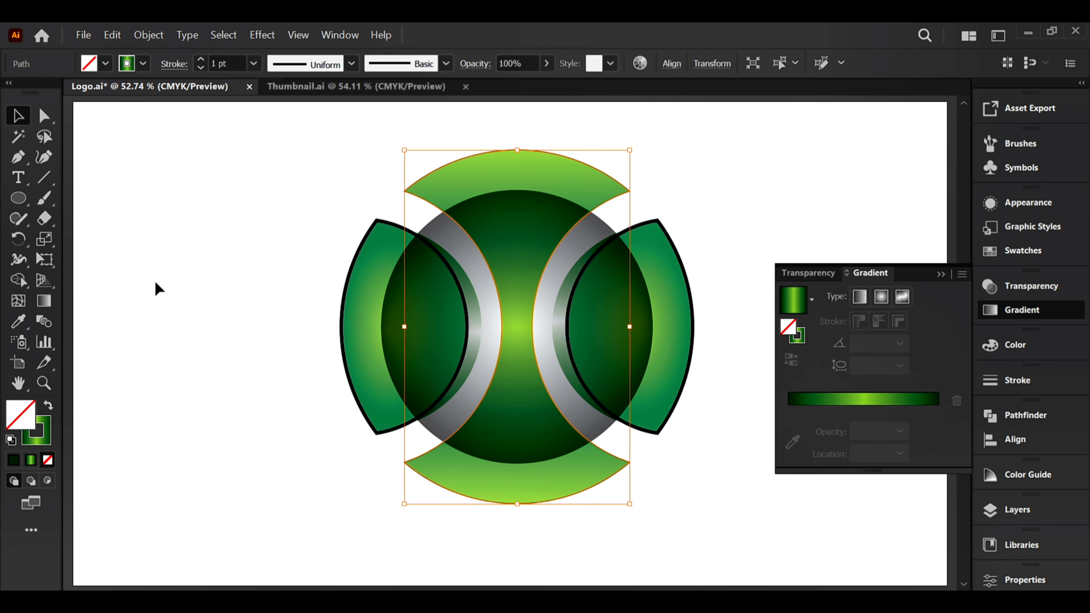
{"action": "left_click", "coordinate": [228, 63]}
{"action": "type", "text": "5"}
{"action": "key", "text": "Return"}
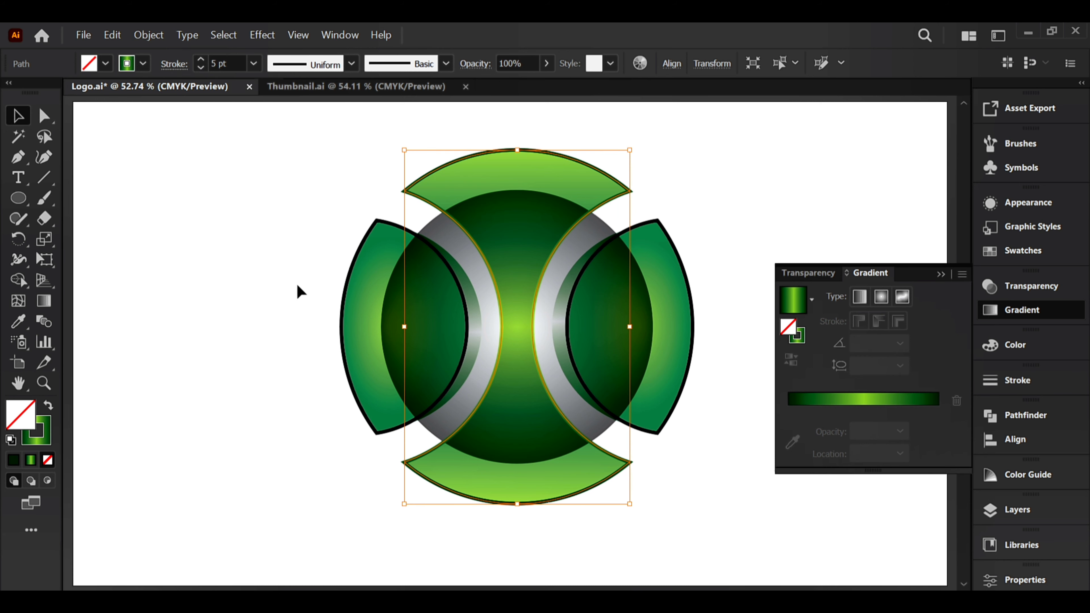
{"action": "left_click", "coordinate": [299, 293]}
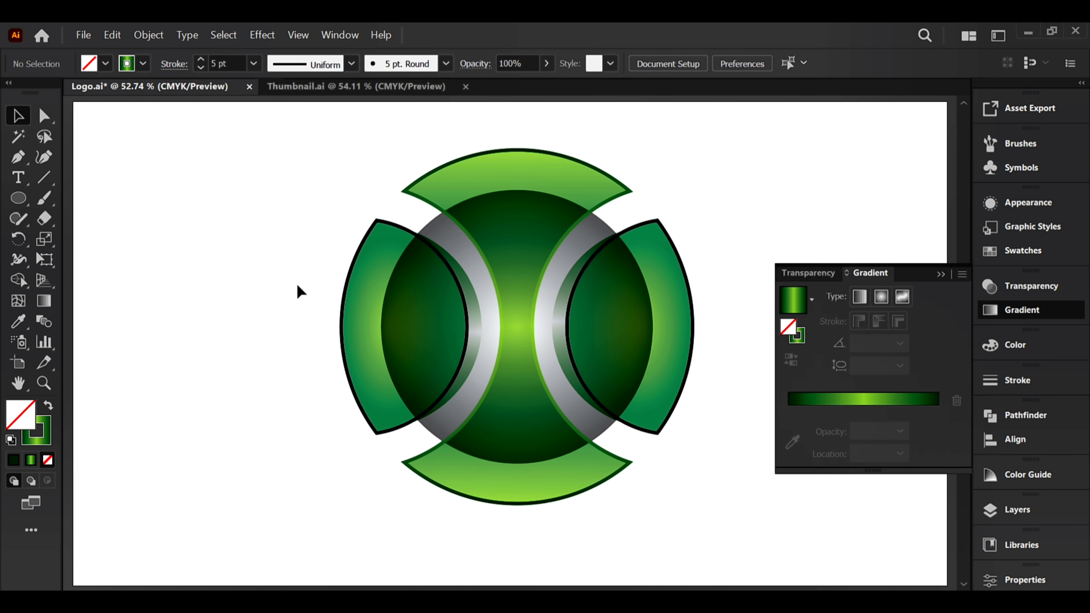
Recolor the middle stop of the central outline's stroke gradient white and deselect the outline.
{"action": "left_click", "coordinate": [539, 292]}
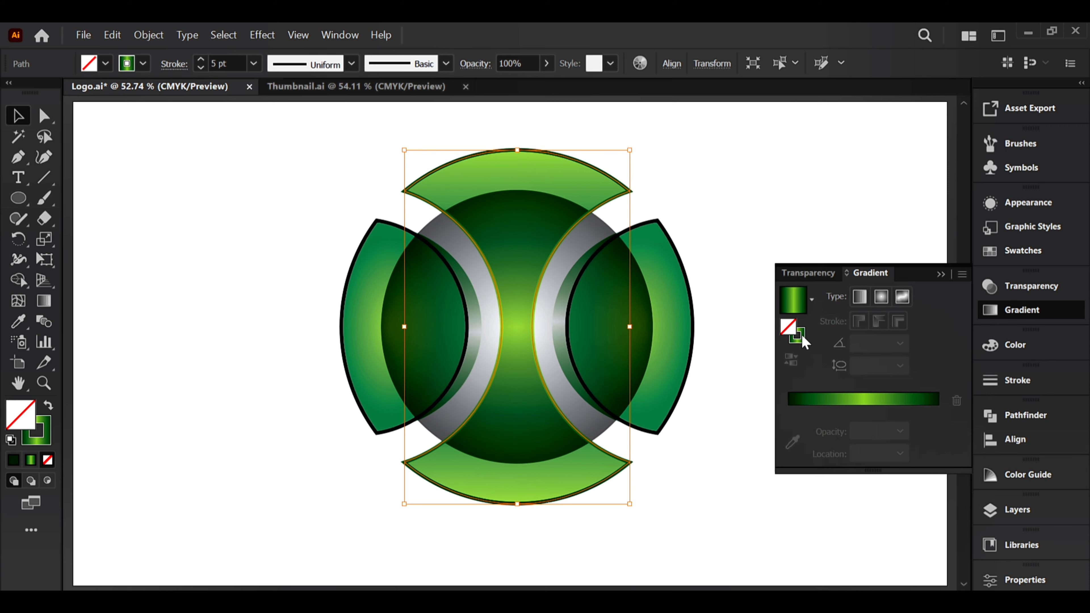
{"action": "left_click", "coordinate": [798, 335]}
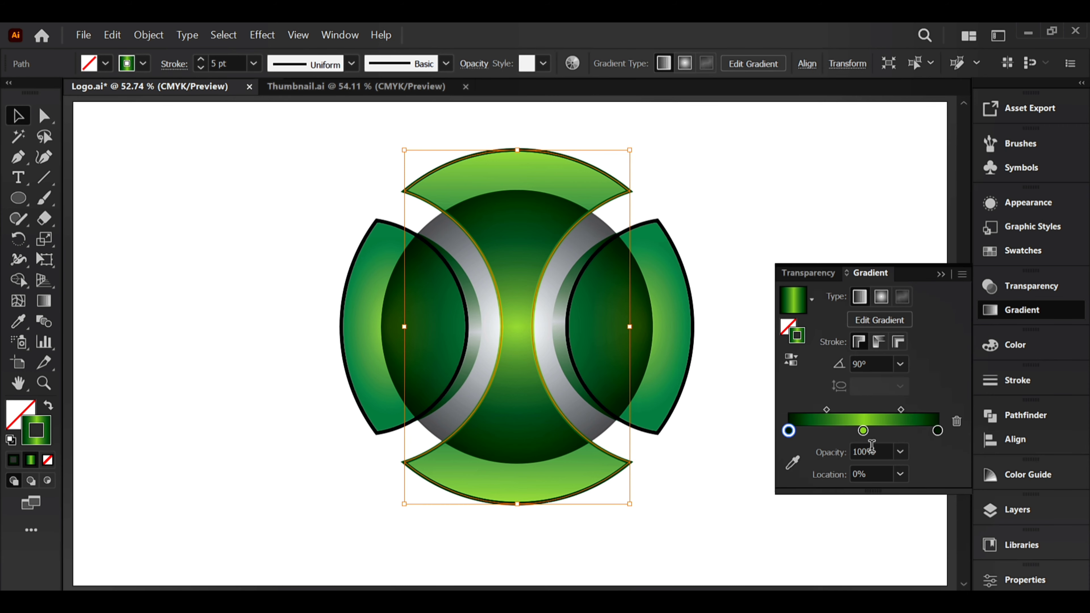
{"action": "double_click", "coordinate": [863, 431]}
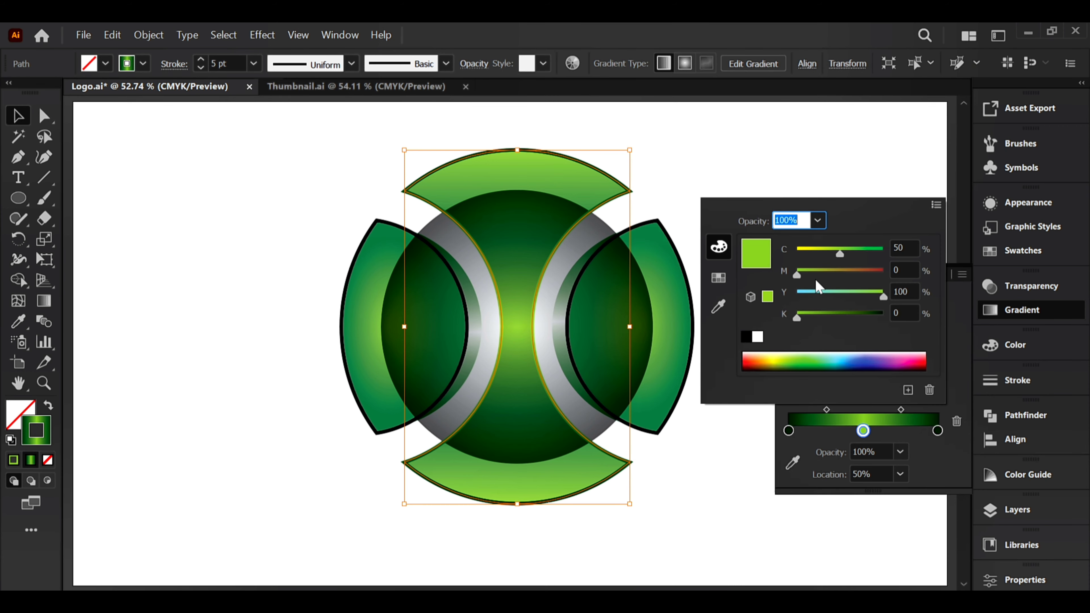
{"action": "left_click", "coordinate": [757, 337]}
{"action": "left_click", "coordinate": [733, 448]}
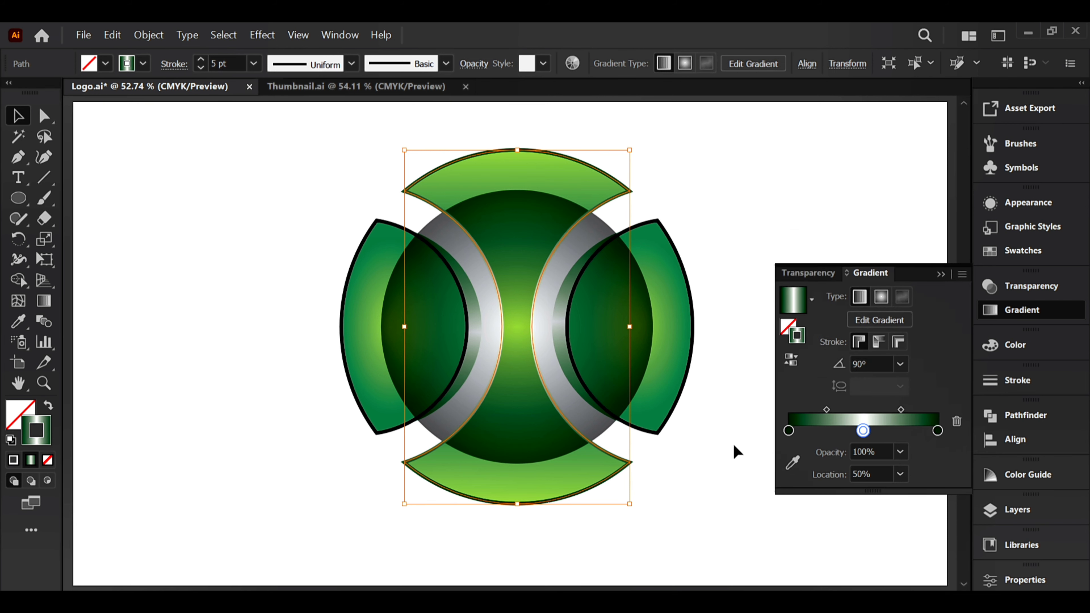
{"action": "left_click", "coordinate": [733, 451]}
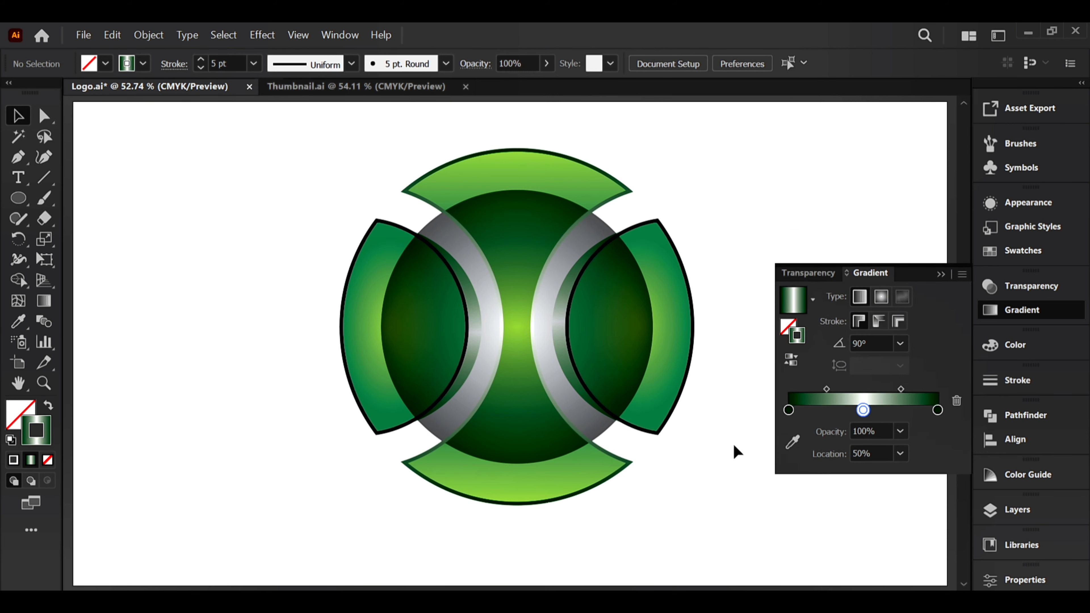
Recolor the stroke of the two side outlines from black to a near-black green and deselect them.
{"action": "left_click", "coordinate": [695, 345]}
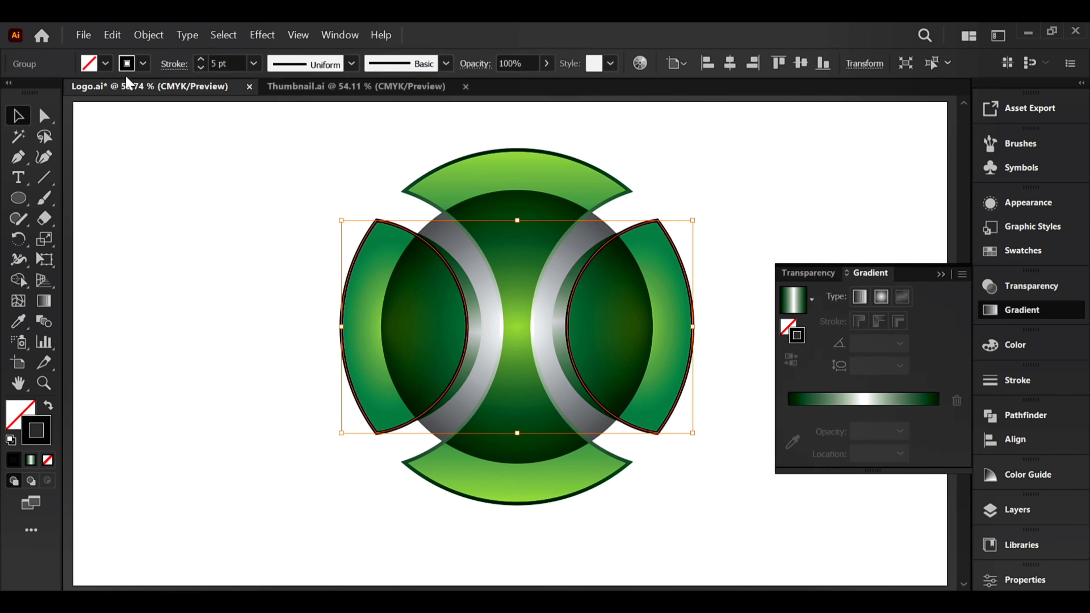
{"action": "left_click", "coordinate": [143, 63]}
{"action": "left_click", "coordinate": [84, 110]}
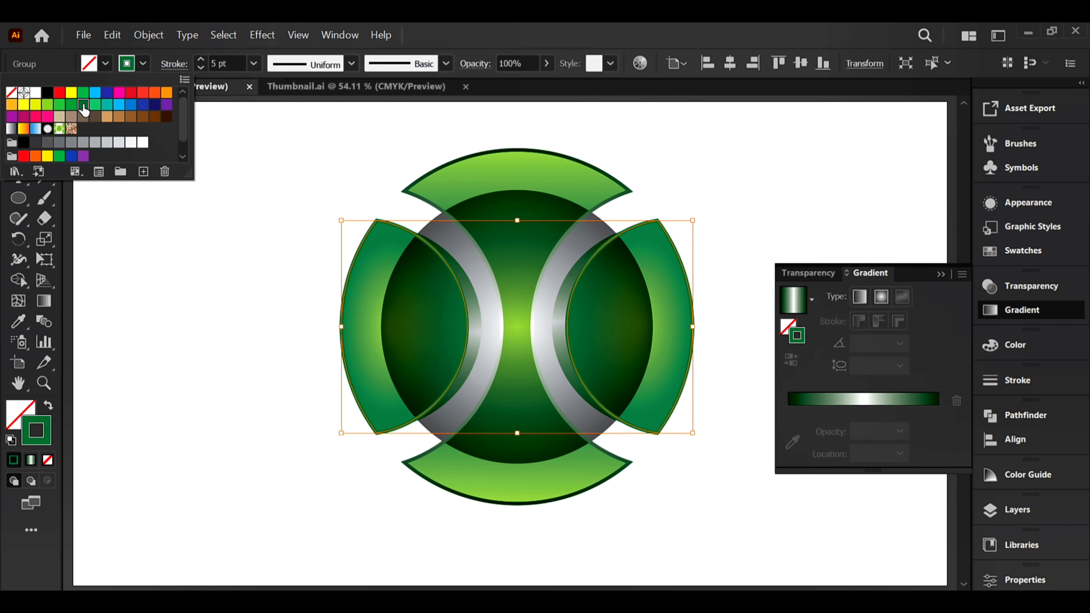
{"action": "left_click", "coordinate": [143, 63]}
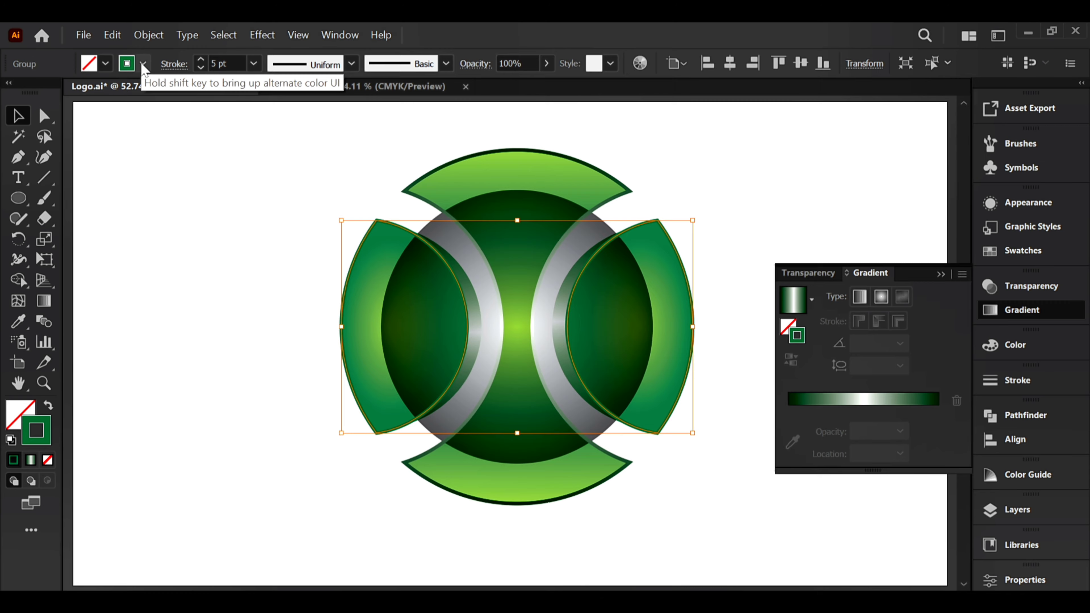
{"action": "double_click", "coordinate": [48, 435]}
{"action": "left_click_drag", "start_coordinate": [818, 426], "coordinate": [802, 449]}
{"action": "left_click", "coordinate": [1009, 276]}
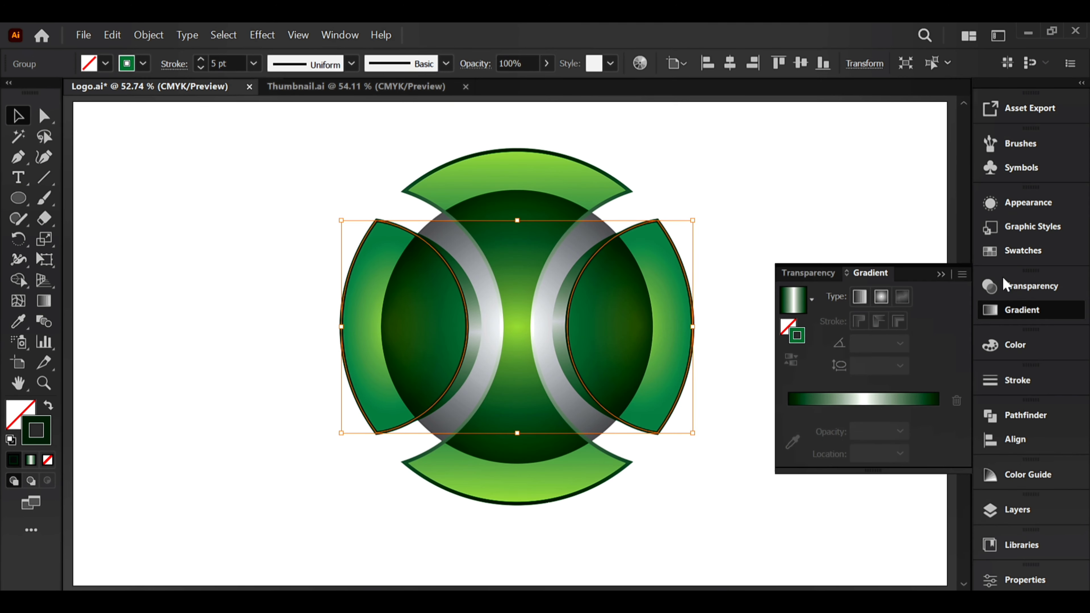
{"action": "left_click", "coordinate": [940, 274]}
{"action": "left_click", "coordinate": [835, 281]}
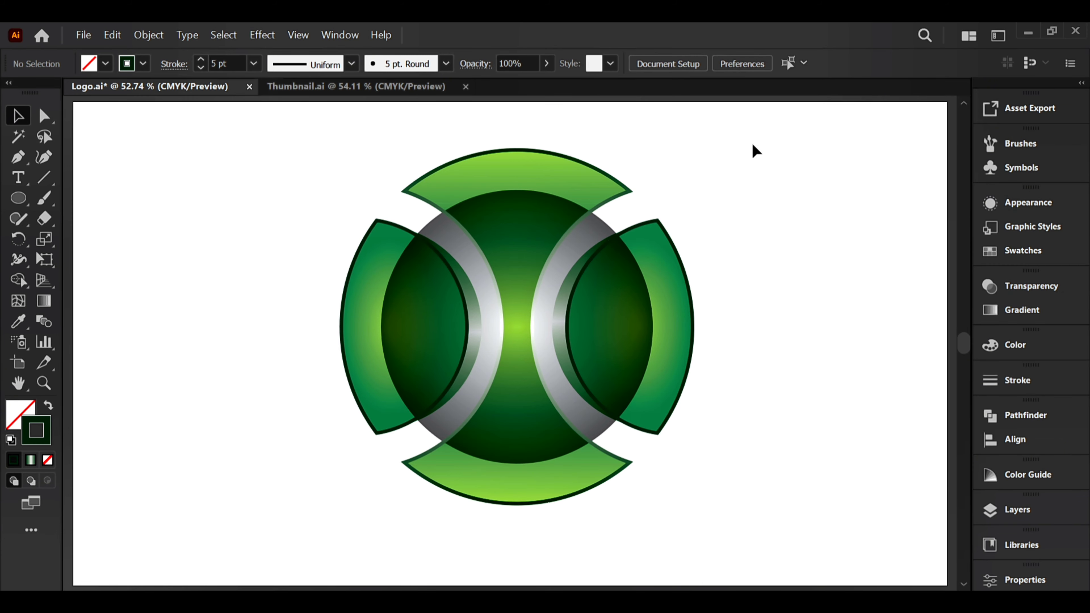
Group all the emblem shapes and center the group horizontally and vertically on the artboard.
{"action": "left_click_drag", "start_coordinate": [753, 144], "coordinate": [337, 532]}
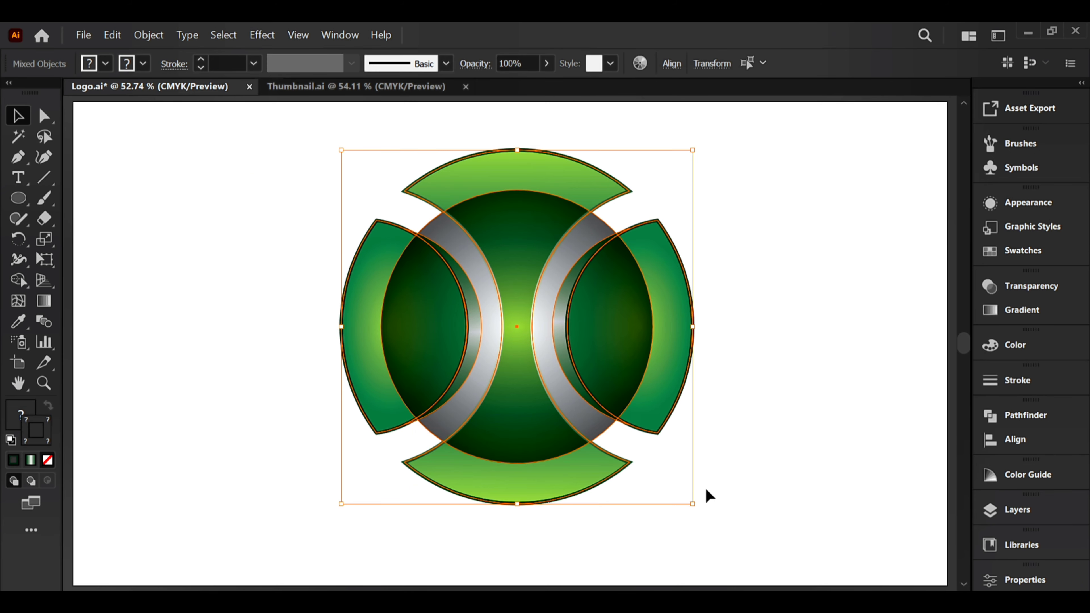
{"action": "left_click", "coordinate": [736, 482]}
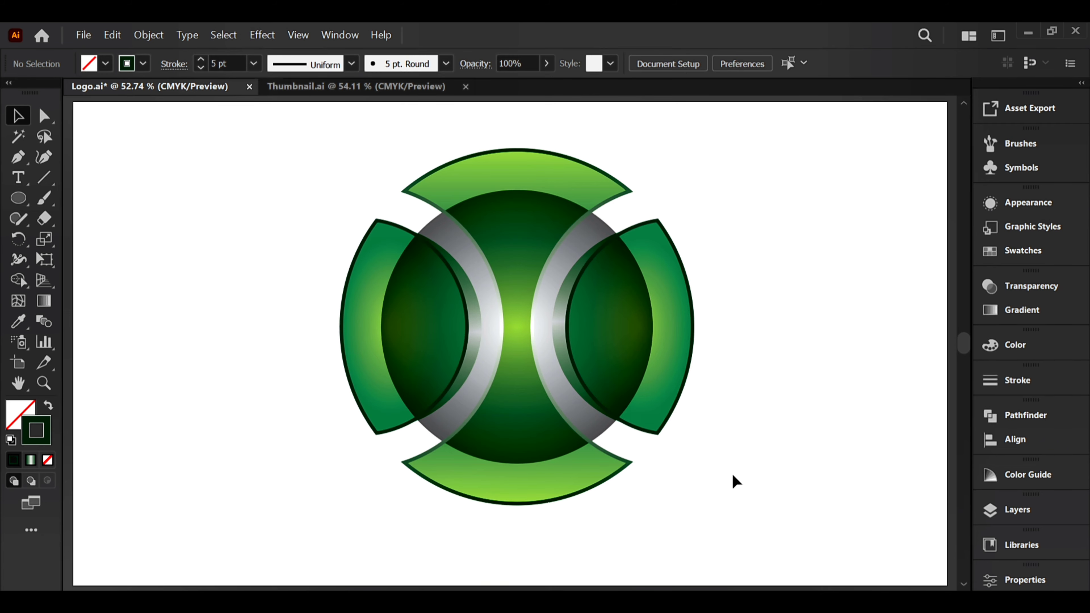
{"action": "left_click_drag", "start_coordinate": [745, 137], "coordinate": [293, 578]}
{"action": "right_click", "coordinate": [310, 292]}
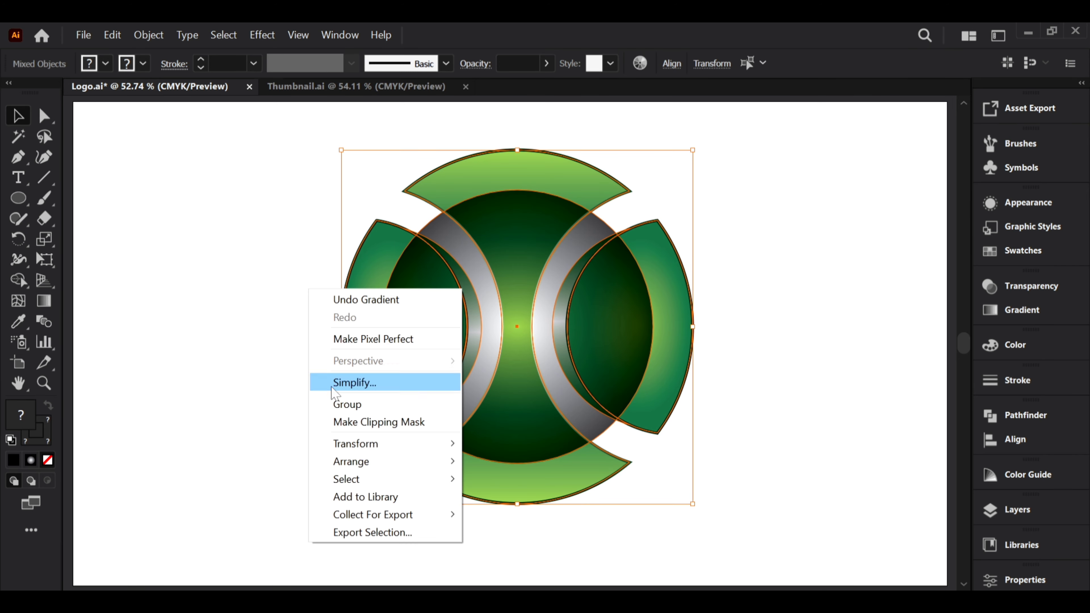
{"action": "left_click", "coordinate": [339, 404]}
{"action": "left_click", "coordinate": [730, 65]}
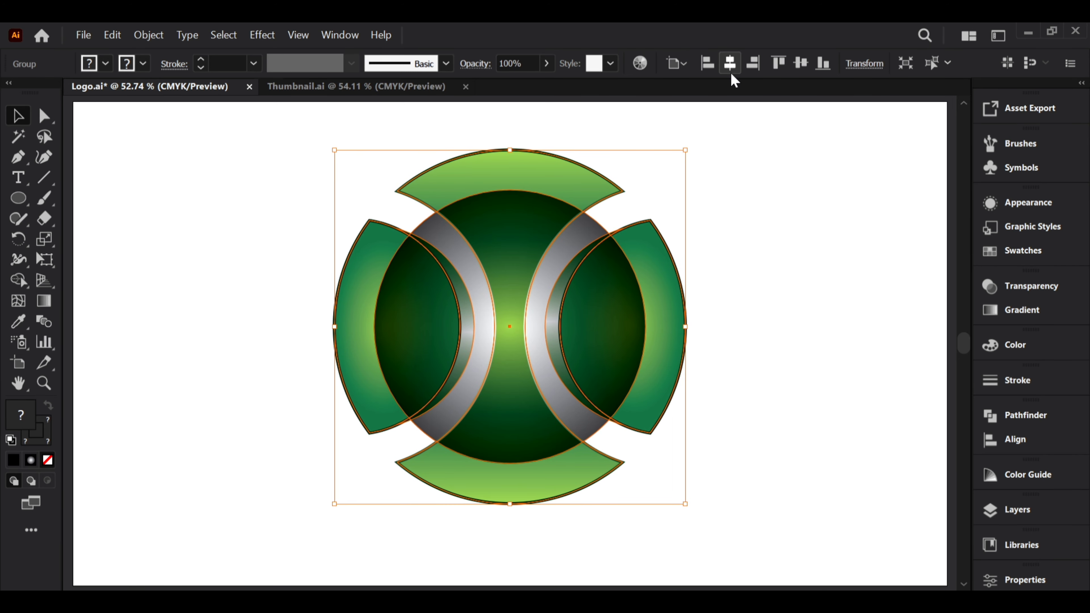
{"action": "left_click", "coordinate": [800, 64]}
Scale the grouped emblem down proportionally, move it up slightly, and deselect it.
{"action": "left_click_drag", "start_coordinate": [686, 168], "coordinate": [654, 198]}
{"action": "left_click_drag", "start_coordinate": [606, 342], "coordinate": [605, 304]}
{"action": "left_click", "coordinate": [713, 401]}
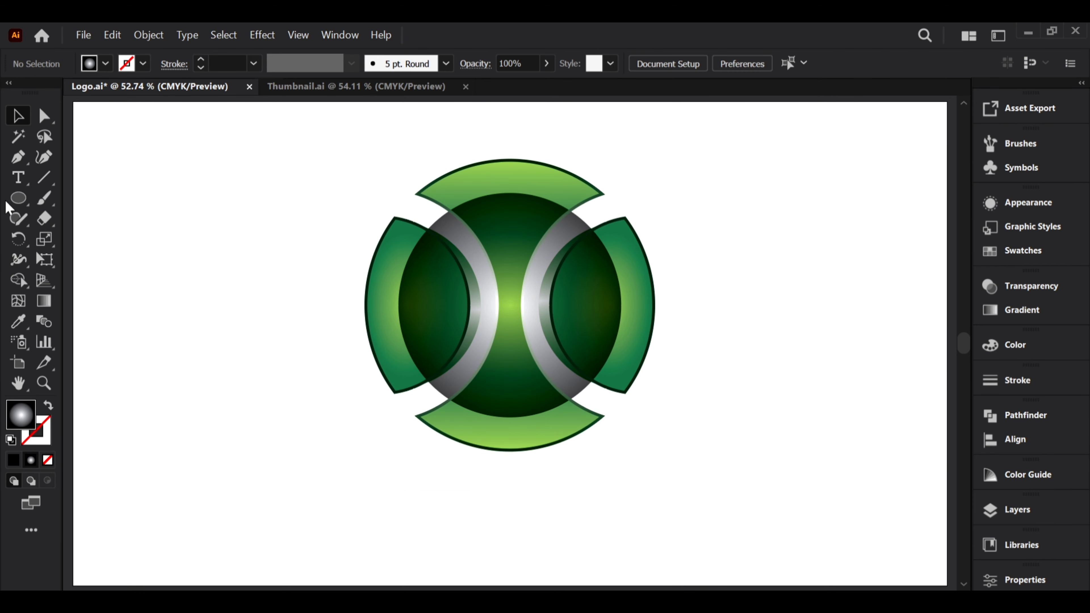
Draw a wide, flat ellipse beside the emblem and fill it with the White, Black gradient, set to radial and reversed.
{"action": "left_click", "coordinate": [16, 201]}
{"action": "mouse_move", "coordinate": [155, 372]}
{"action": "left_mouse_down"}
{"action": "mouse_move", "coordinate": [326, 432]}
{"action": "mouse_move", "coordinate": [334, 396]}
{"action": "left_mouse_up"}
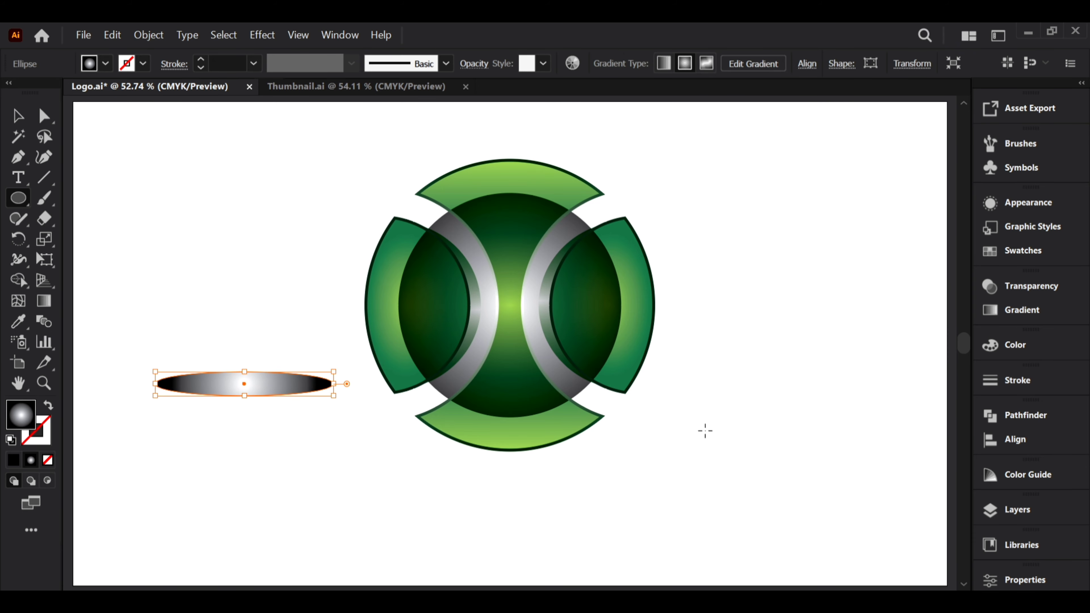
{"action": "left_click", "coordinate": [1019, 310]}
{"action": "left_click", "coordinate": [811, 299]}
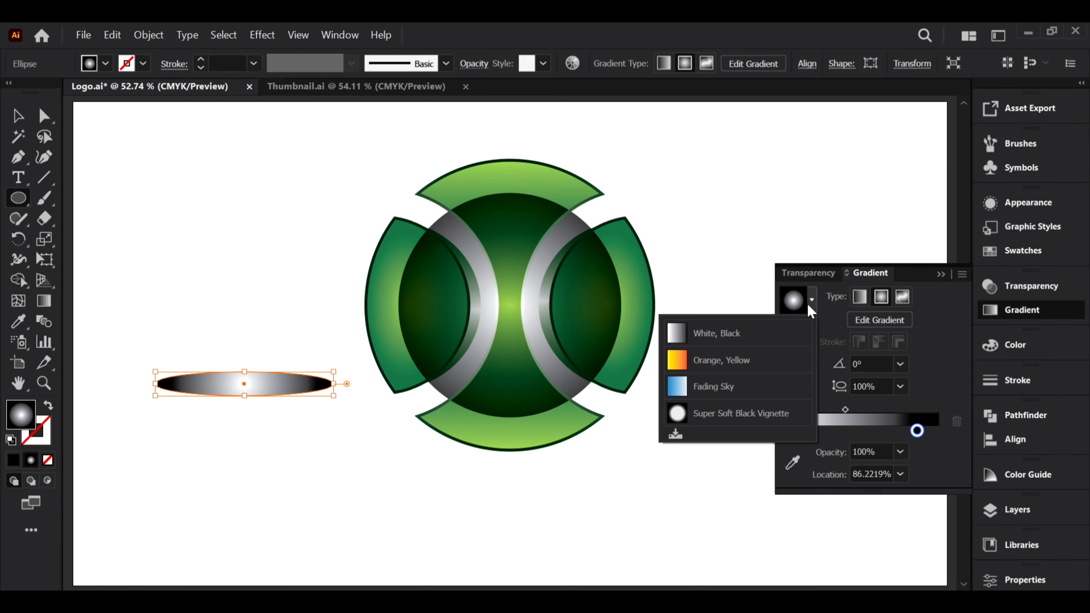
{"action": "left_click", "coordinate": [794, 333]}
{"action": "left_click", "coordinate": [881, 297]}
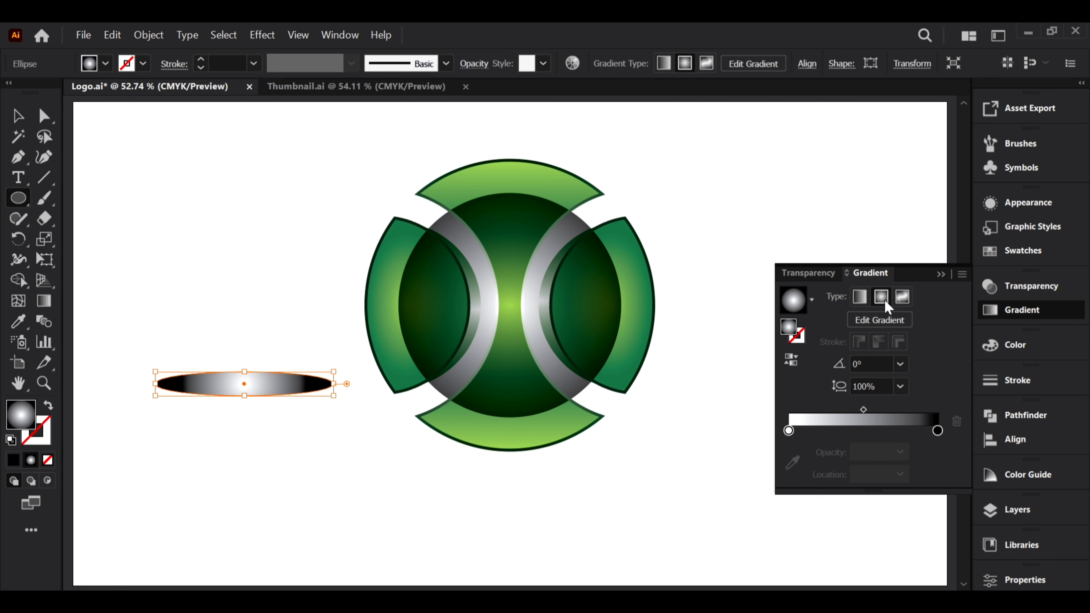
{"action": "left_click", "coordinate": [791, 361]}
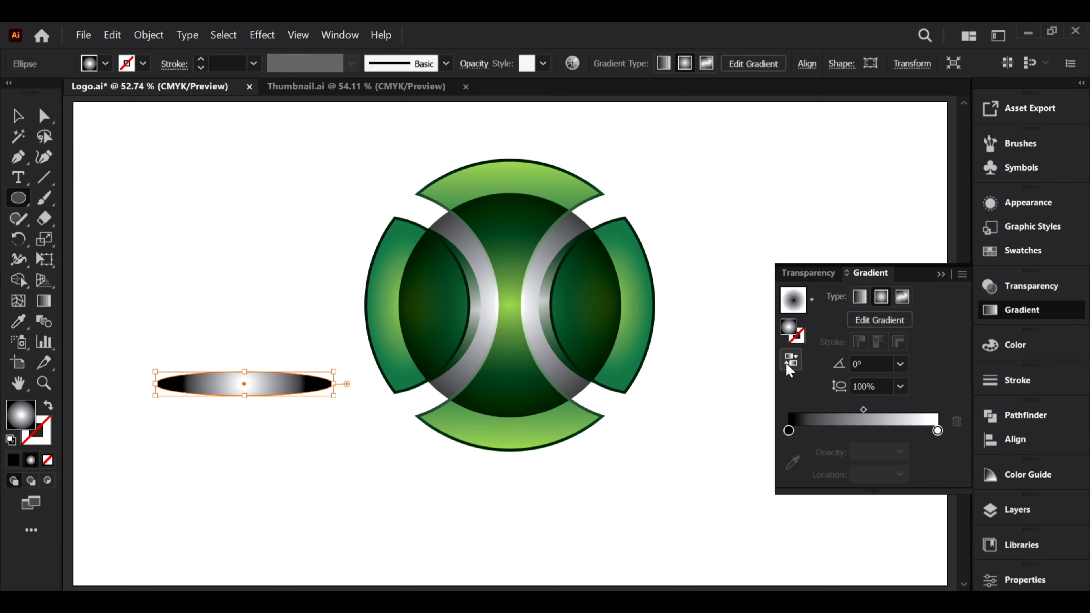
Apply a Gaussian Blur with a radius of 40 pixels to the ellipse.
{"action": "left_click", "coordinate": [262, 35]}
{"action": "mouse_move", "coordinate": [378, 365]}
{"action": "left_click", "coordinate": [472, 366]}
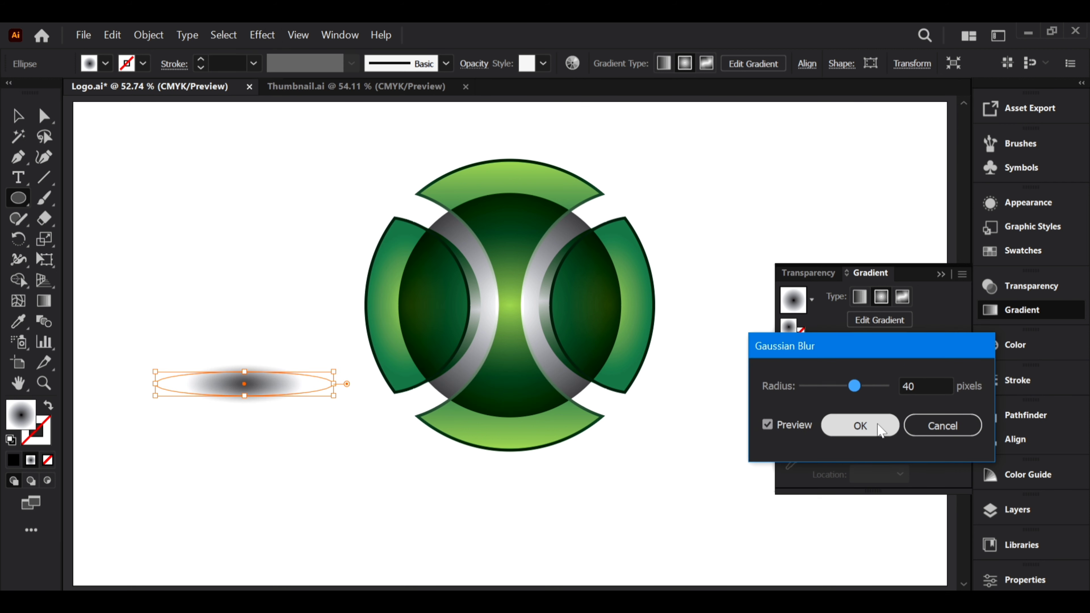
{"action": "left_click", "coordinate": [882, 426]}
{"action": "left_click", "coordinate": [940, 274]}
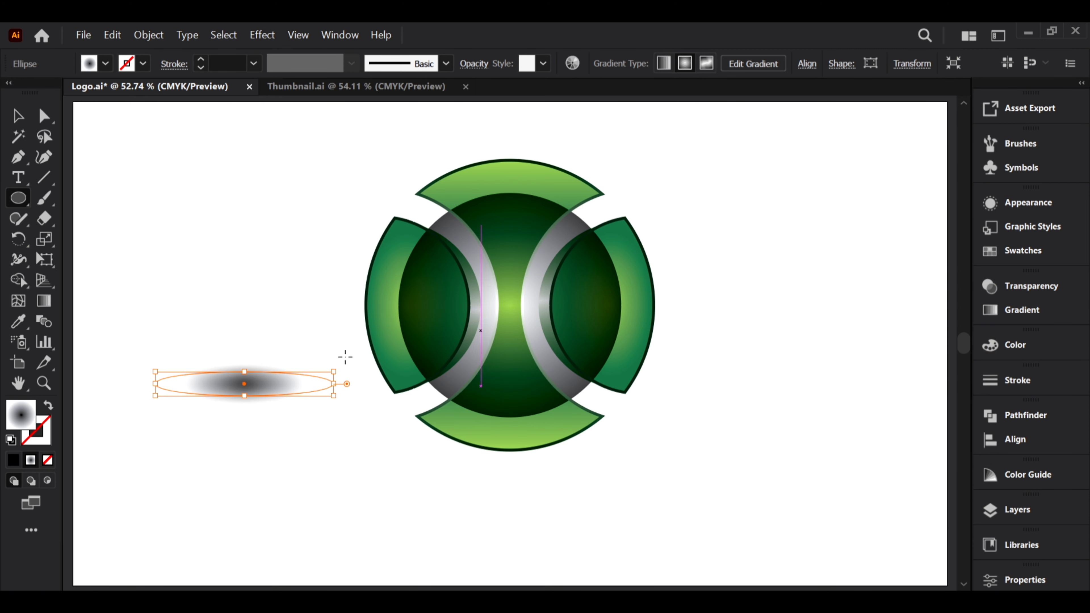
Flatten the blurred ellipse further and move it beneath the emblem as a ground shadow.
{"action": "key", "text": "v"}
{"action": "left_click_drag", "start_coordinate": [244, 371], "coordinate": [244, 383]}
{"action": "left_click", "coordinate": [263, 409]}
{"action": "left_click_drag", "start_coordinate": [310, 416], "coordinate": [512, 504]}
Align the shadow to the emblem's horizontal center, using the emblem as the key object, and deselect everything.
{"action": "left_click_drag", "start_coordinate": [715, 268], "coordinate": [428, 552]}
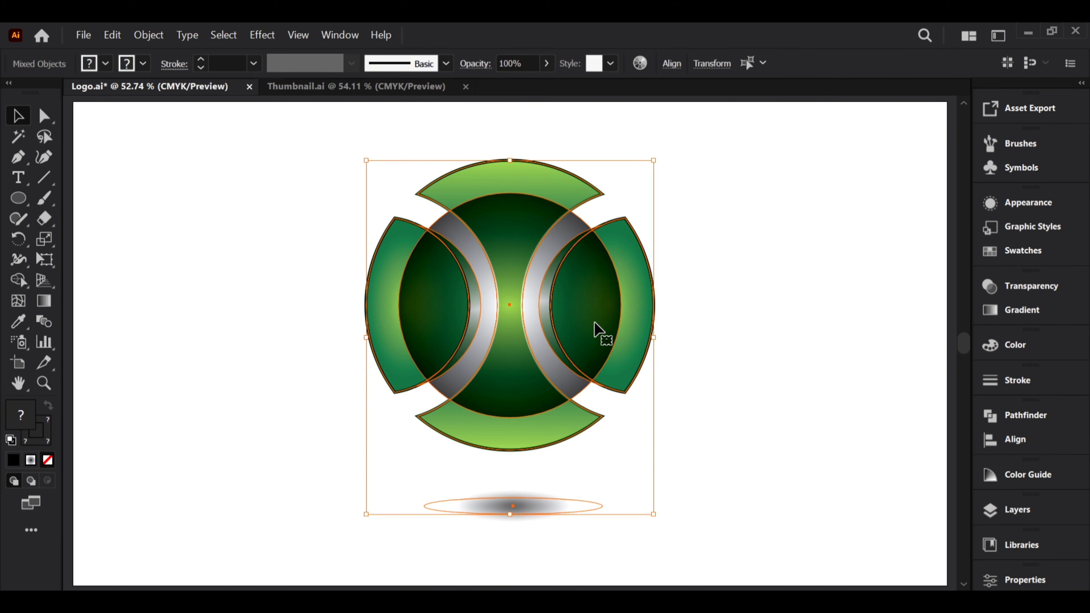
{"action": "left_click", "coordinate": [1008, 441]}
{"action": "left_click", "coordinate": [813, 446]}
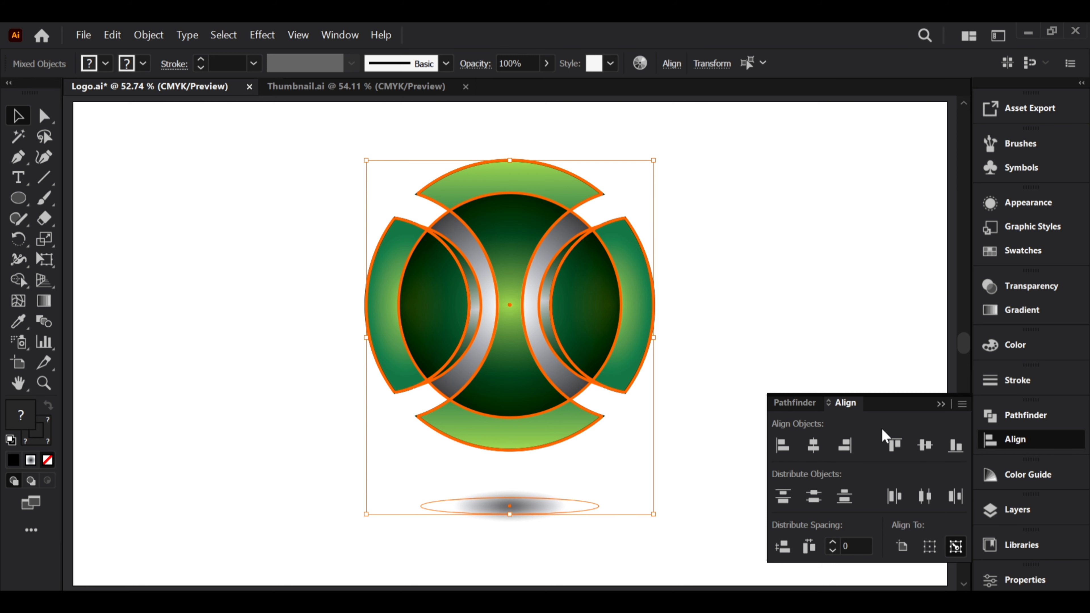
{"action": "left_click", "coordinate": [941, 405]}
{"action": "left_click", "coordinate": [836, 360]}
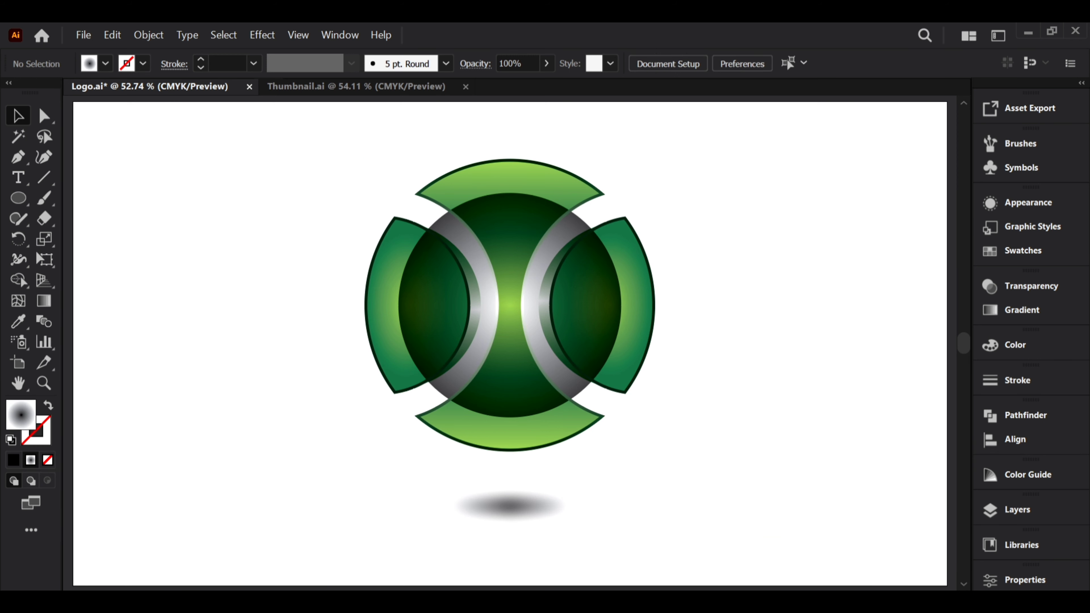